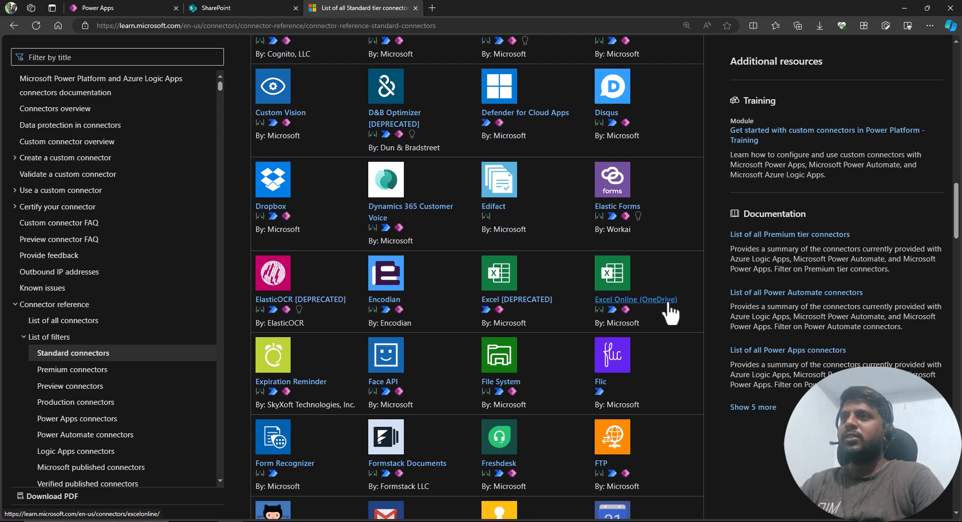
Browse the Standard tier and Premium tier connector lists on Microsoft Learn.
scroll(674, 313, down, 3)
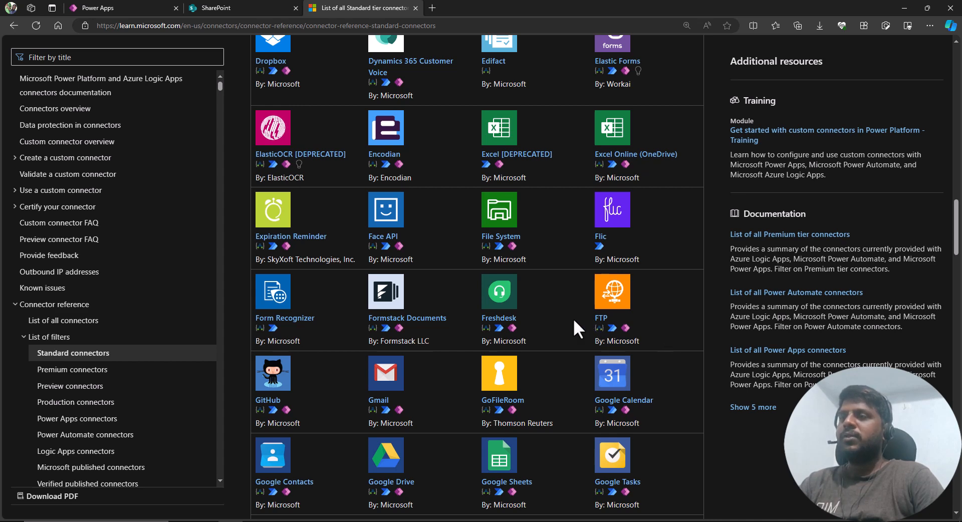
click(89, 373)
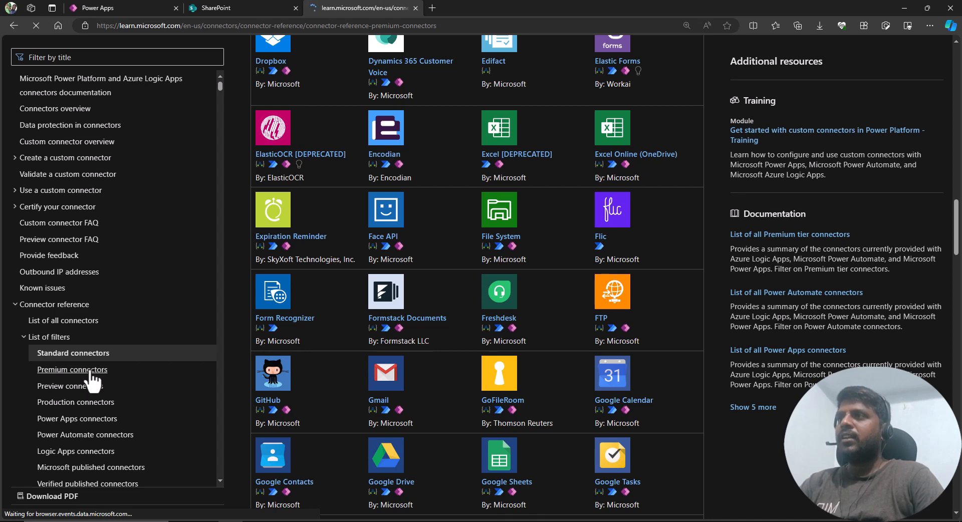
scroll(489, 275, down, 3)
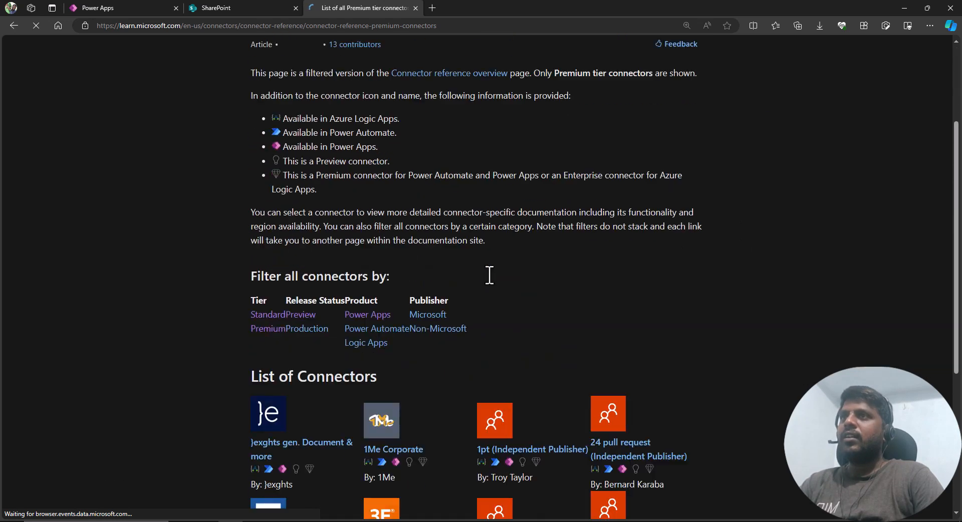
scroll(488, 276, down, 7)
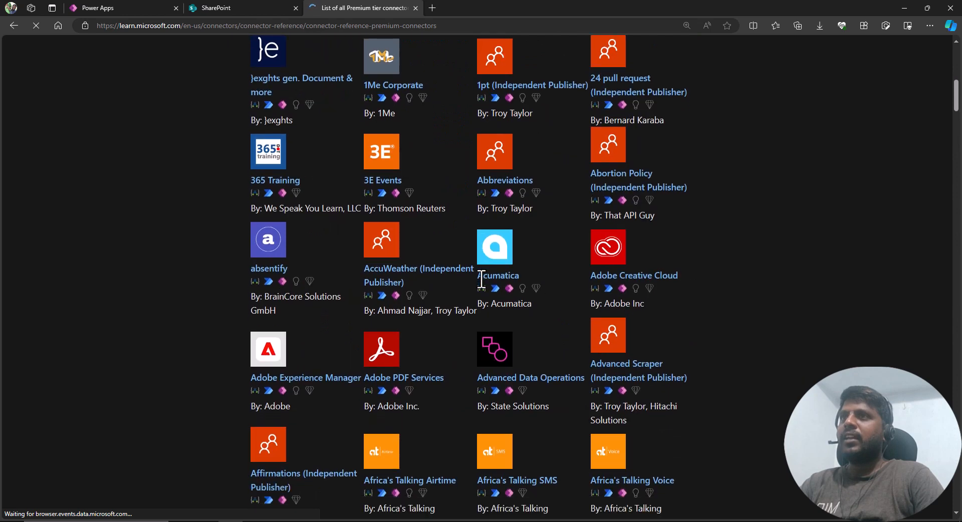
scroll(481, 280, down, 5)
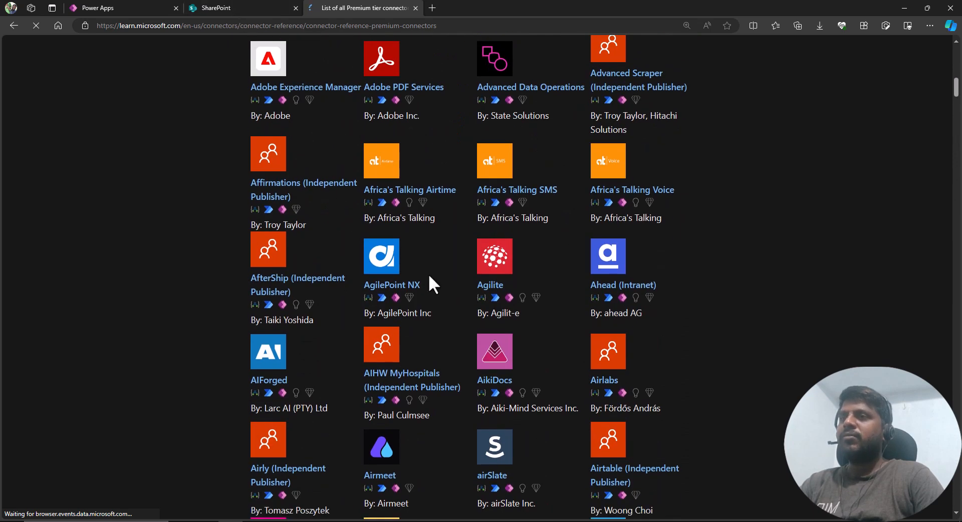
scroll(443, 281, down, 4)
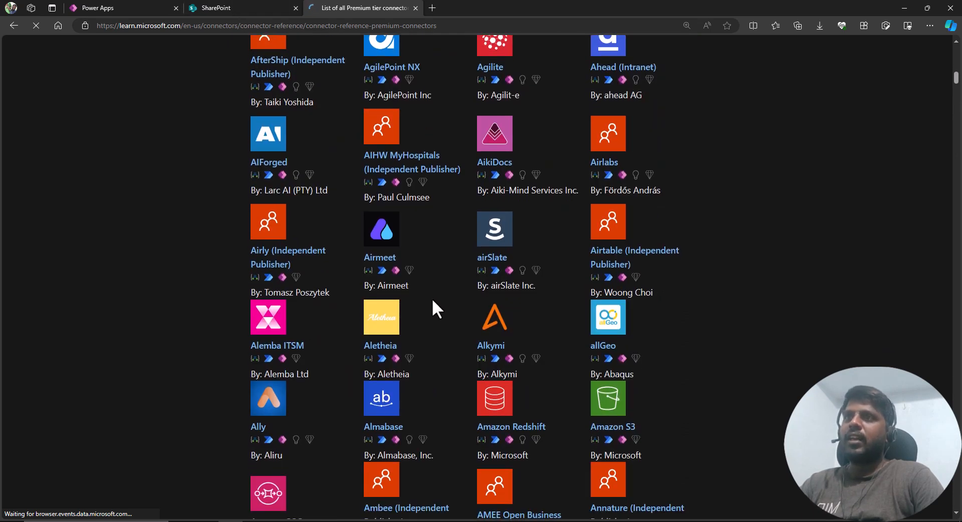
scroll(433, 301, down, 4)
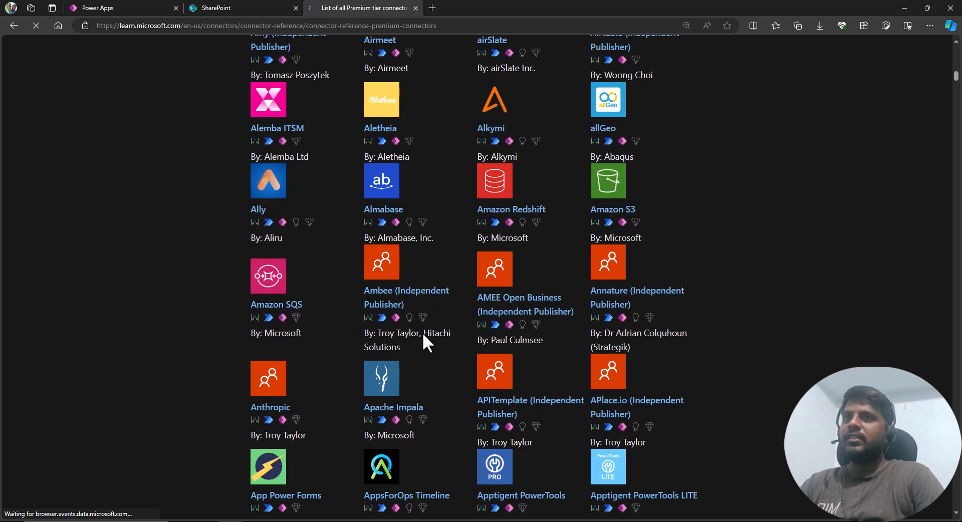
scroll(439, 333, down, 3)
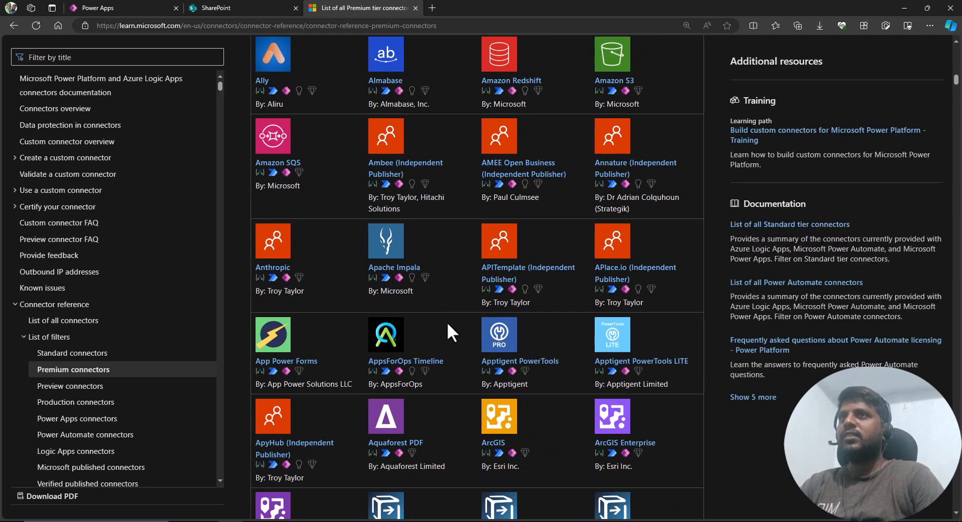
scroll(447, 321, down, 4)
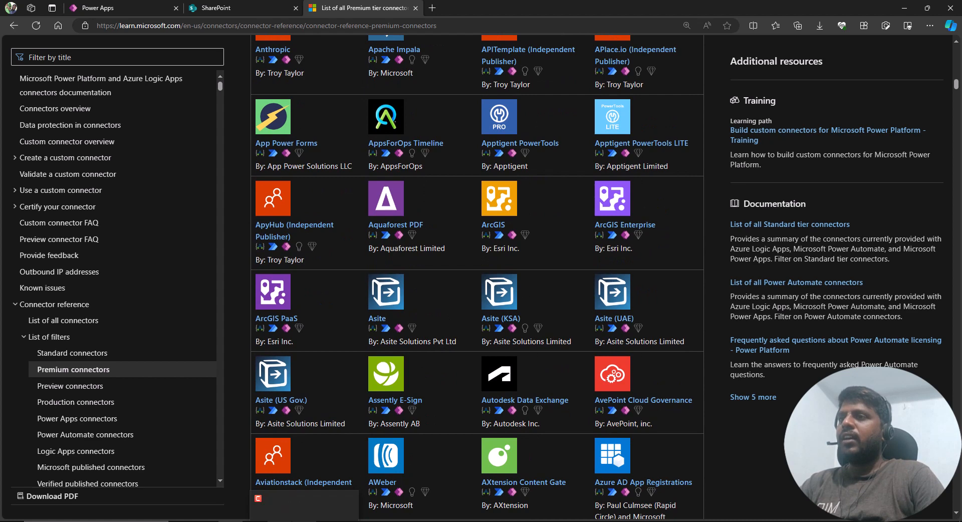
Review the Types of Connectors slide in the presentation and return to the browser.
click(263, 520)
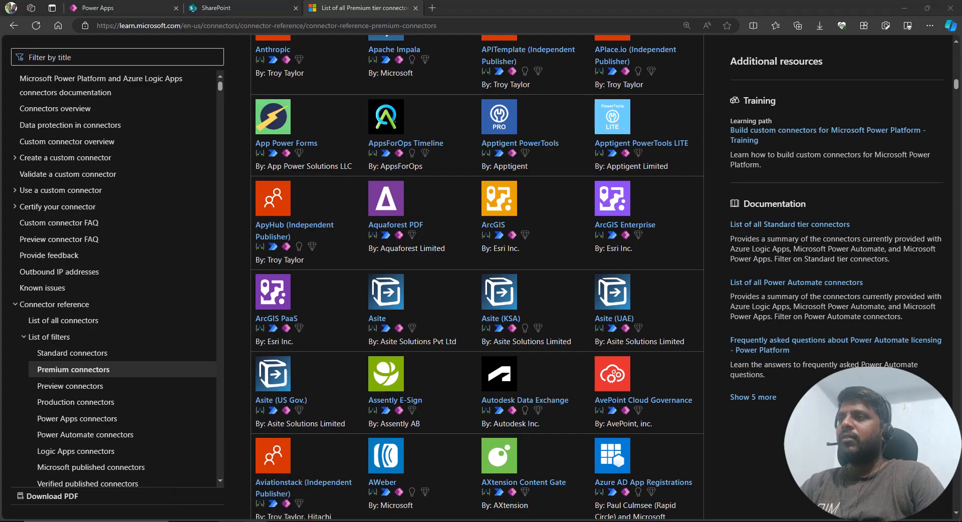
click(253, 484)
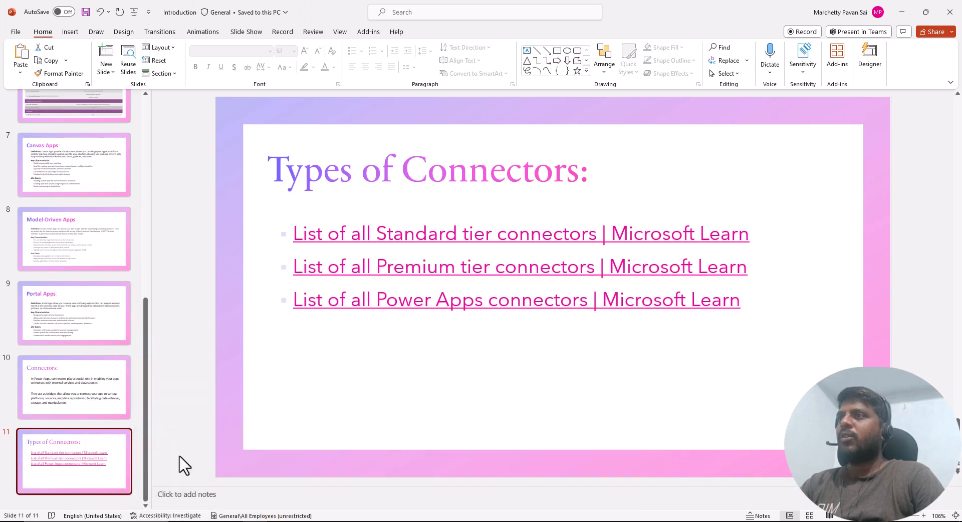
key(alt+Tab)
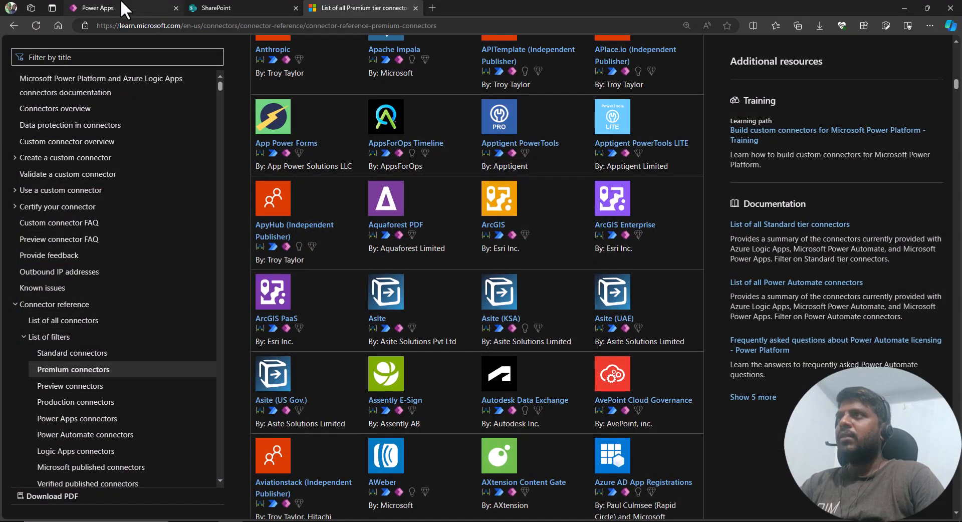
Switch to the Power Apps editor and move the SUBMIT button slightly left on the Entry Form screen.
click(121, 3)
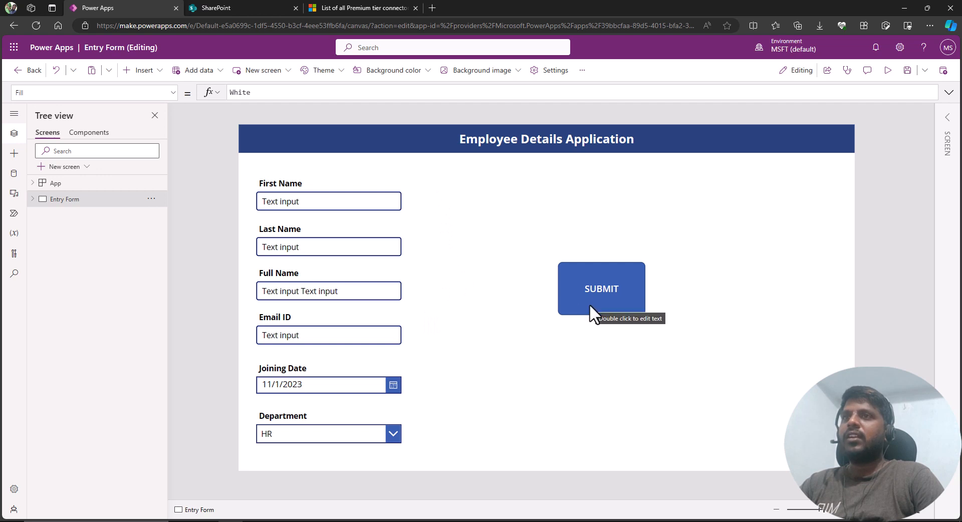
drag(586, 298, 568, 293)
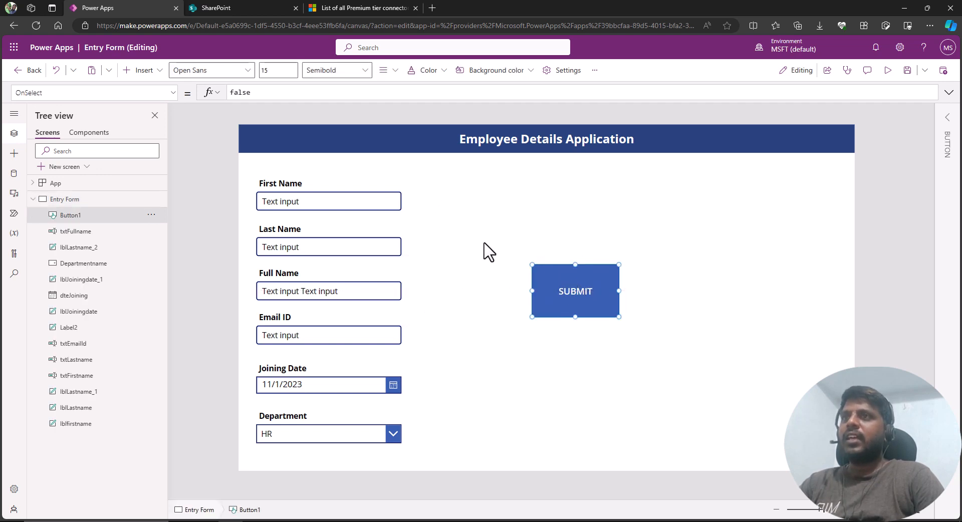
click(489, 252)
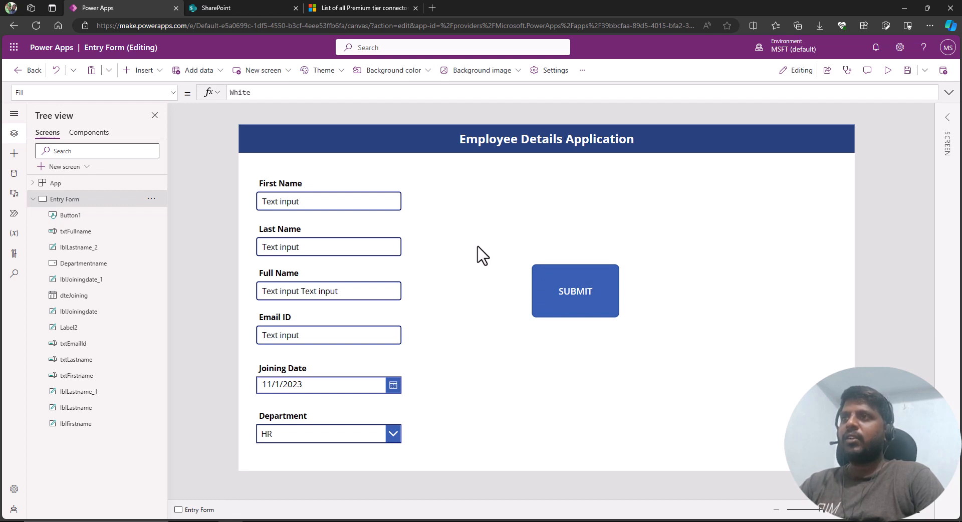
Collapse the Entry Form screen in the tree view and duplicate the screen.
click(33, 200)
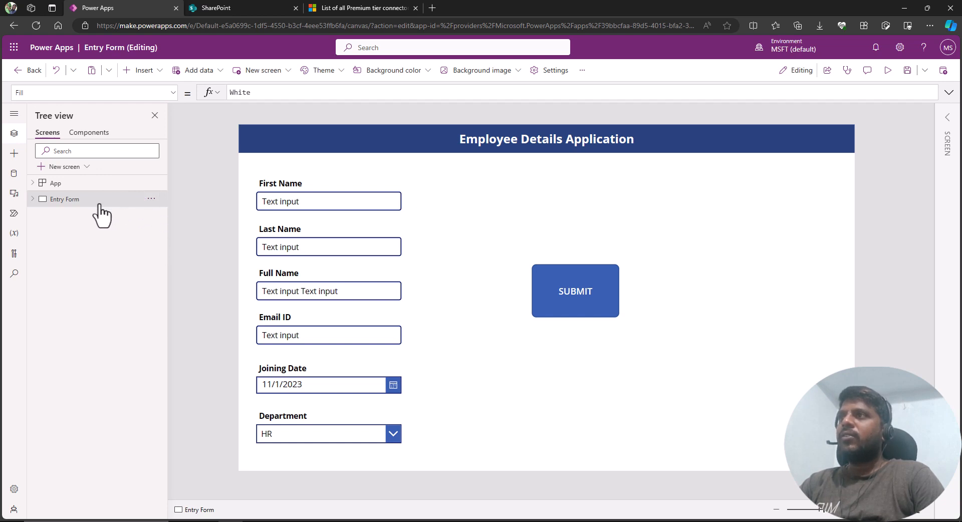
click(151, 199)
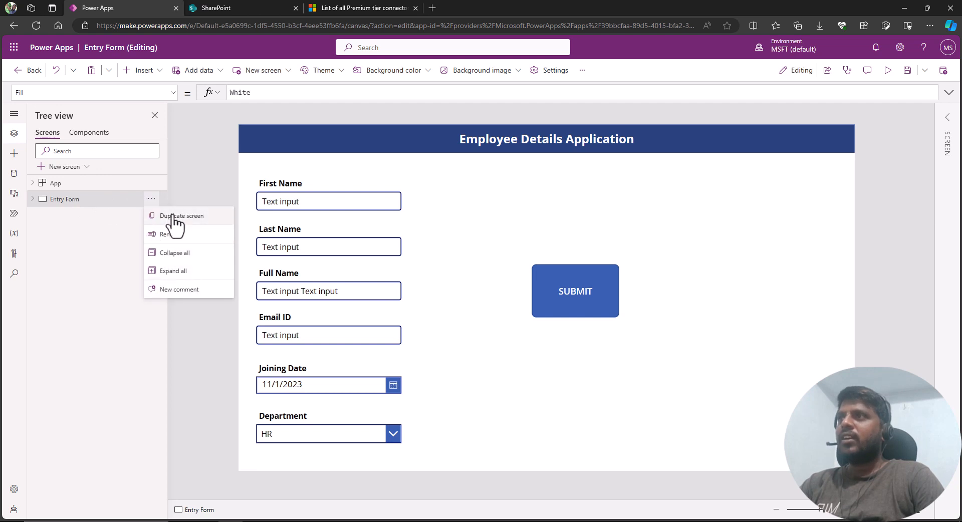
click(173, 215)
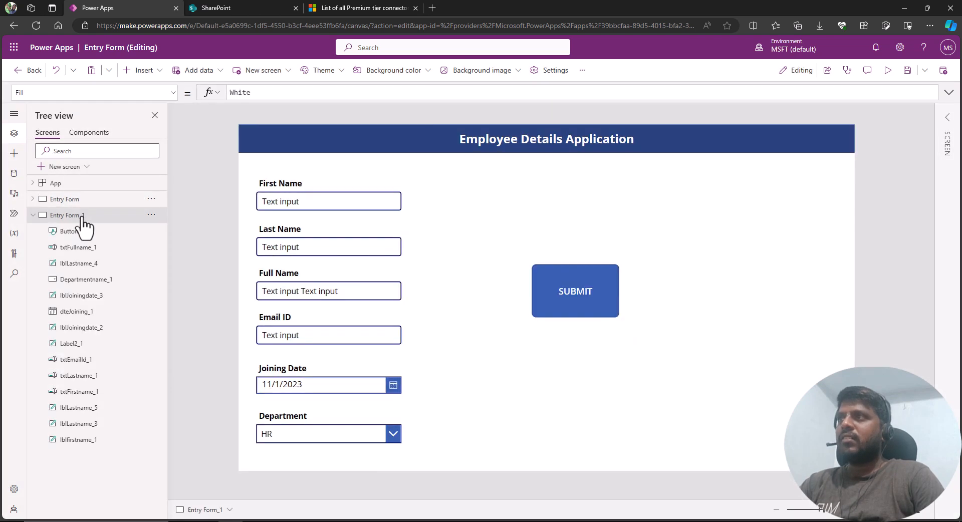
Rename the duplicated screen as Entry Form New.
double_click(97, 217)
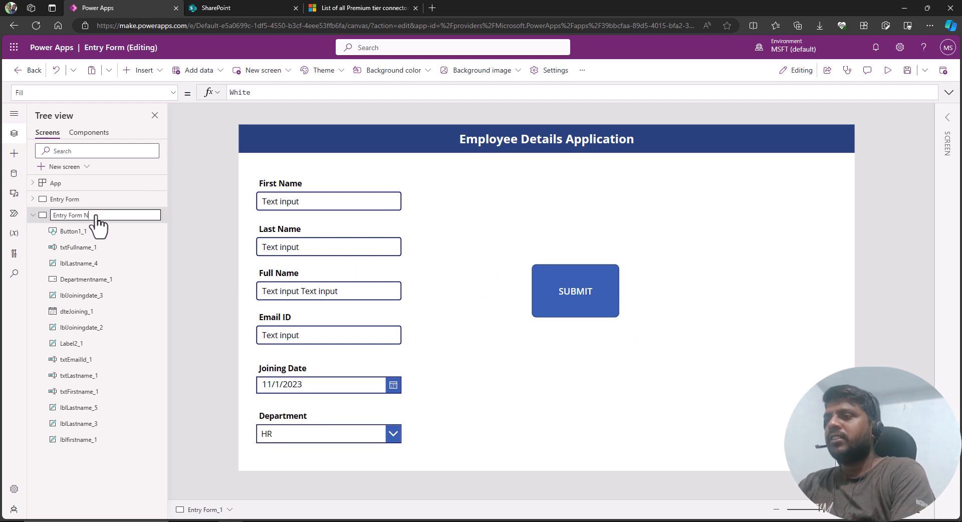
key(Return)
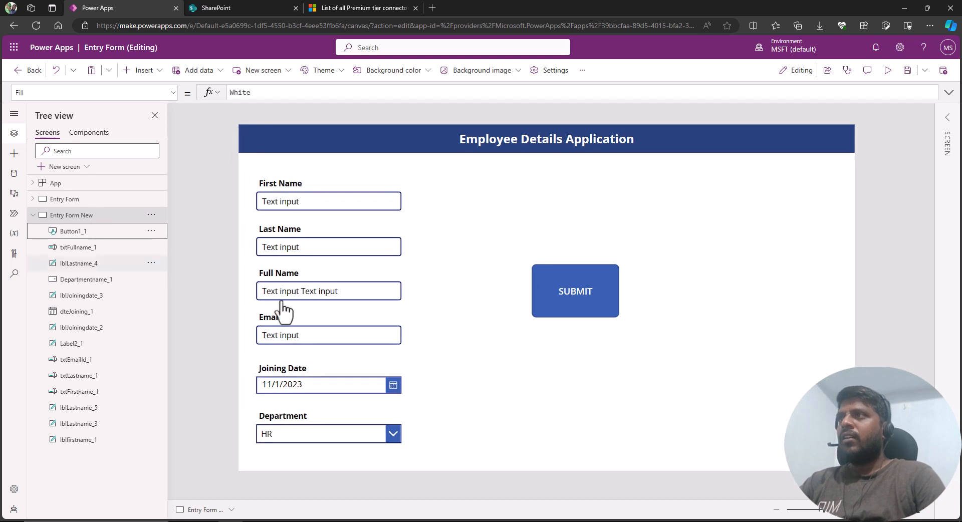
click(251, 173)
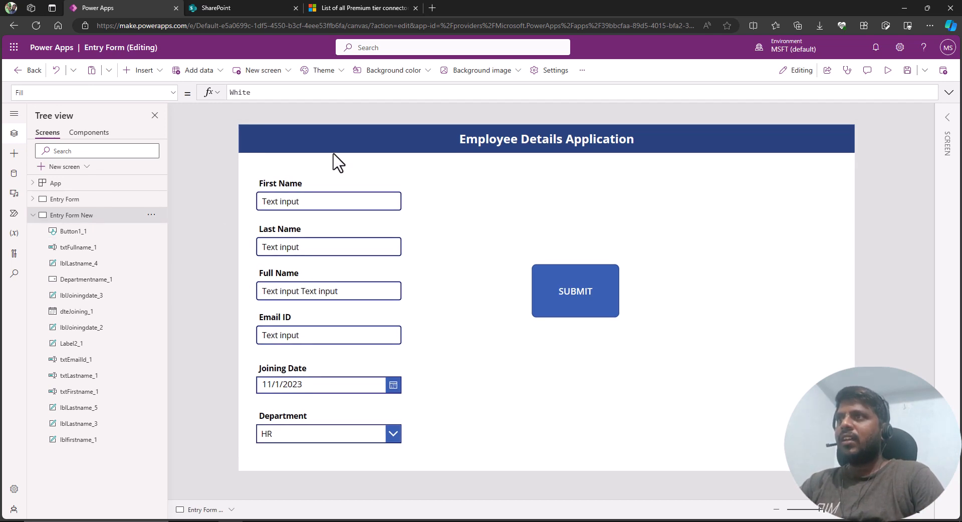
Switch to the SharePoint start page.
click(283, 8)
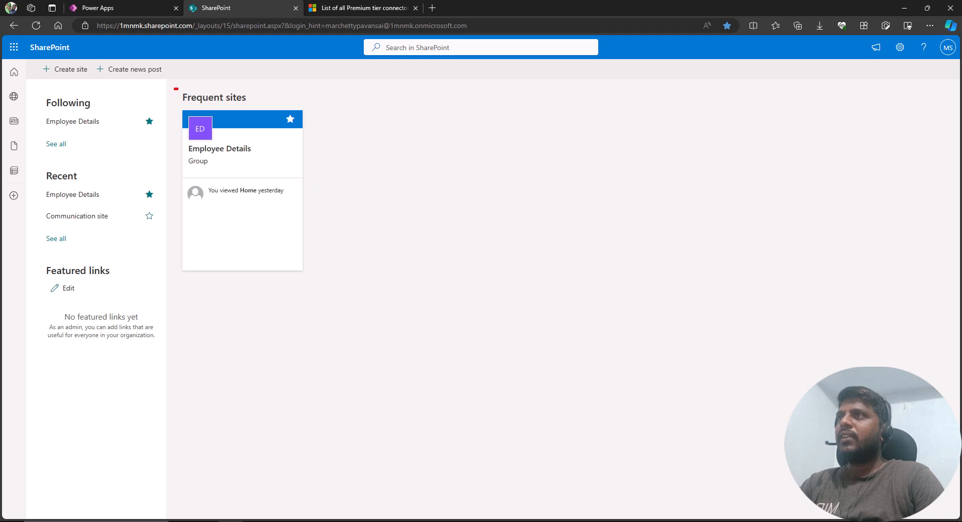
drag(174, 88, 339, 296)
click(63, 73)
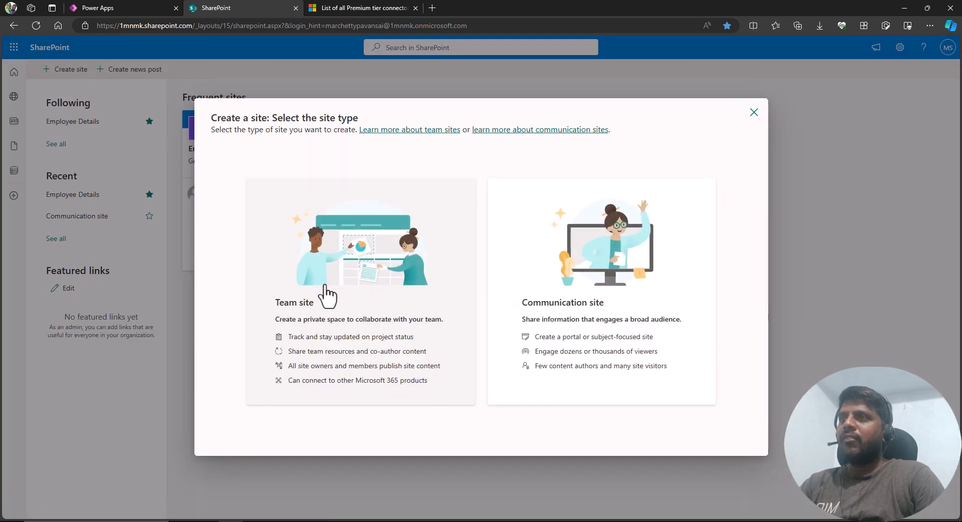
click(338, 294)
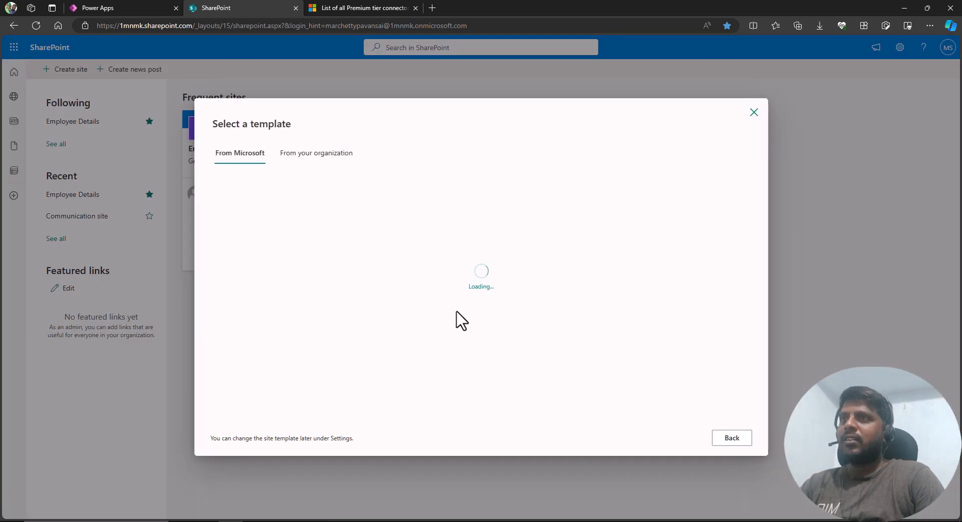
click(266, 234)
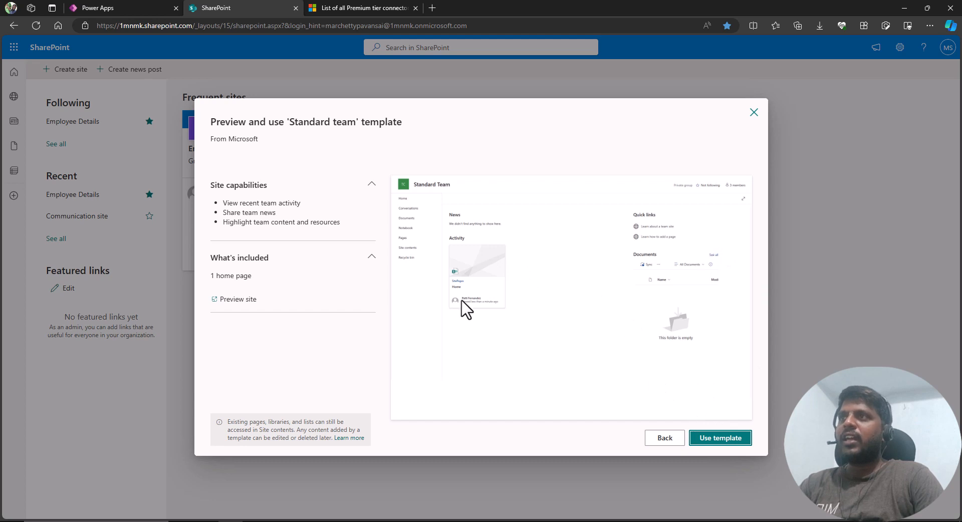
click(754, 115)
click(498, 303)
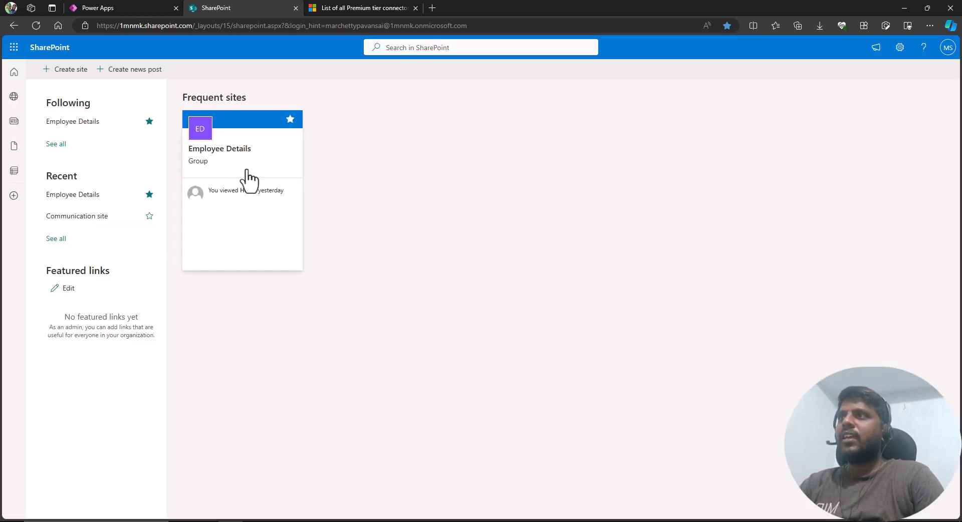
Open the Employee Details site's contents and start creating a new blank list.
click(225, 158)
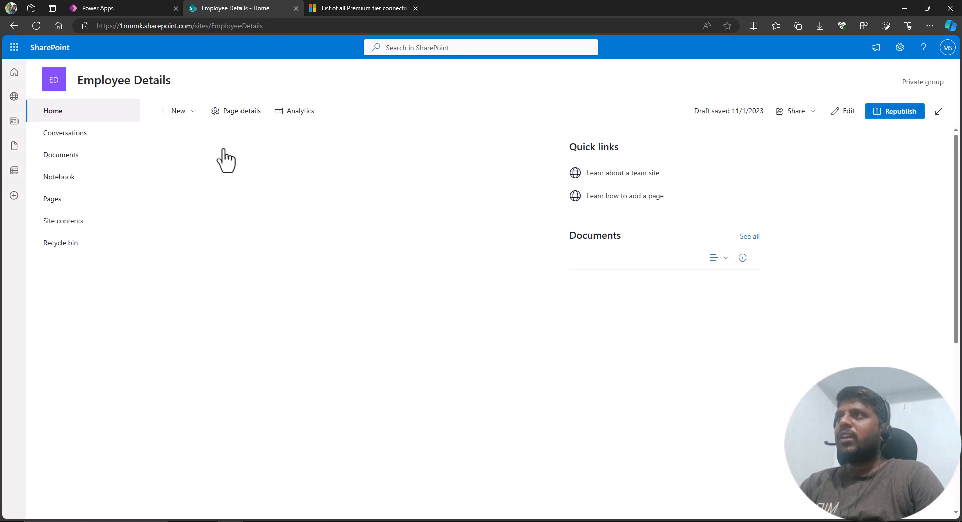
click(69, 224)
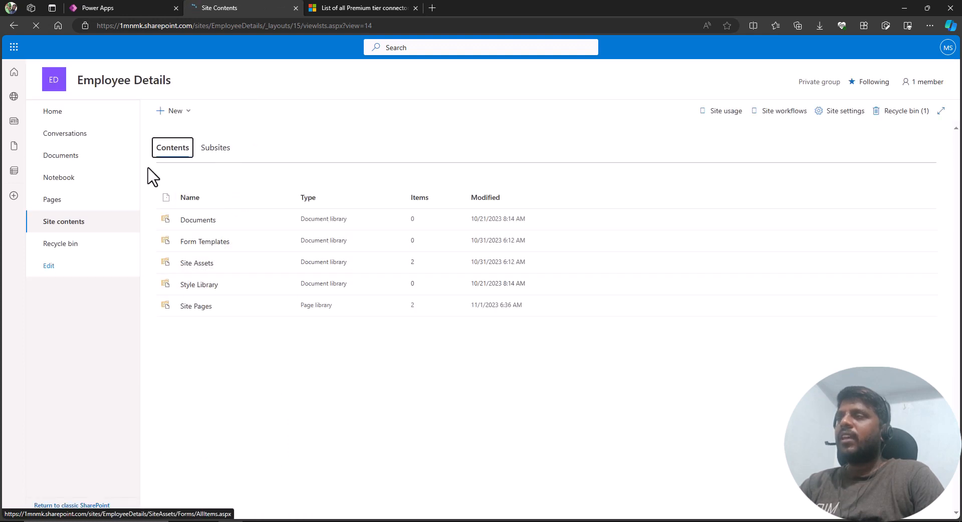
click(184, 112)
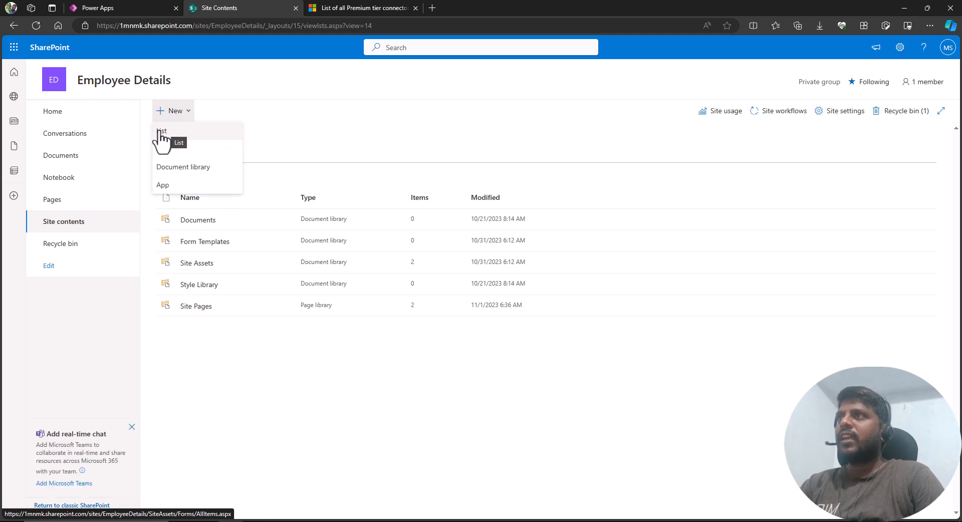
click(163, 135)
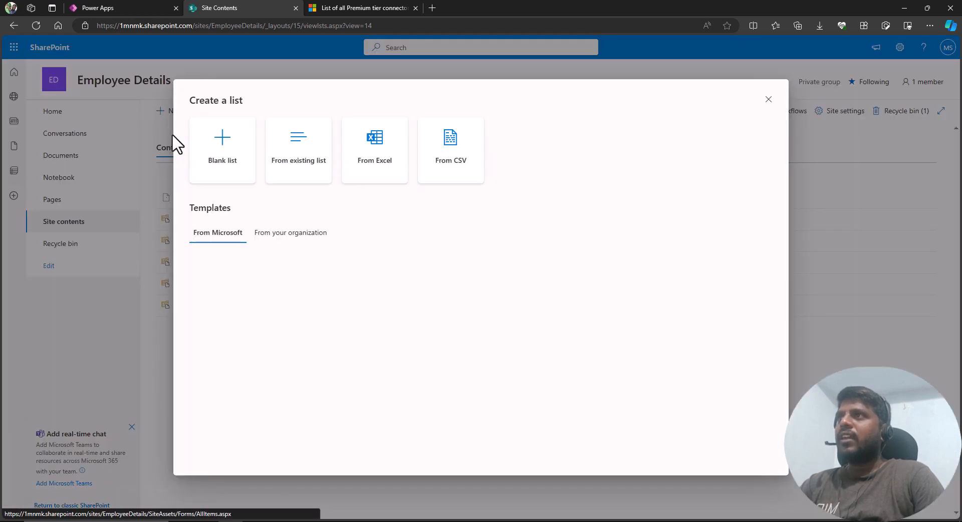
click(217, 144)
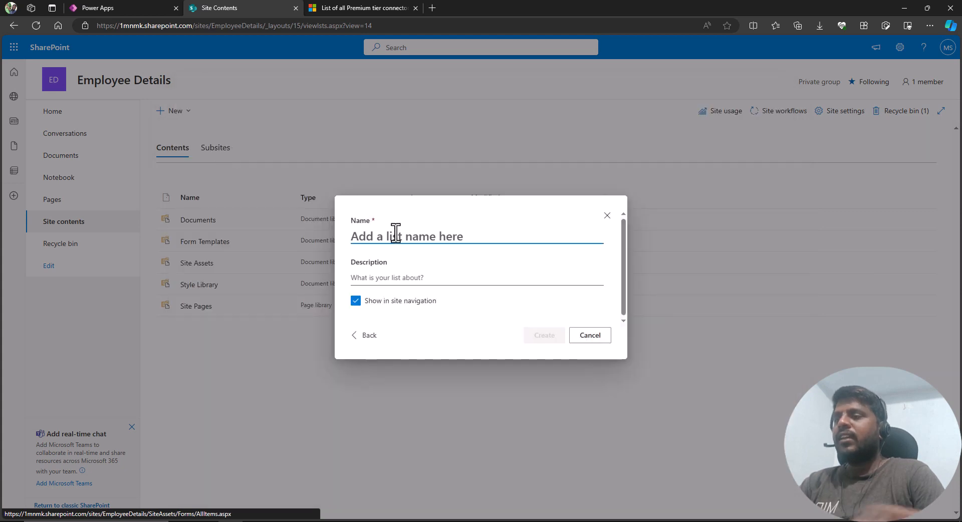
Create the list named EmployeeInfo.
text(Emplou)
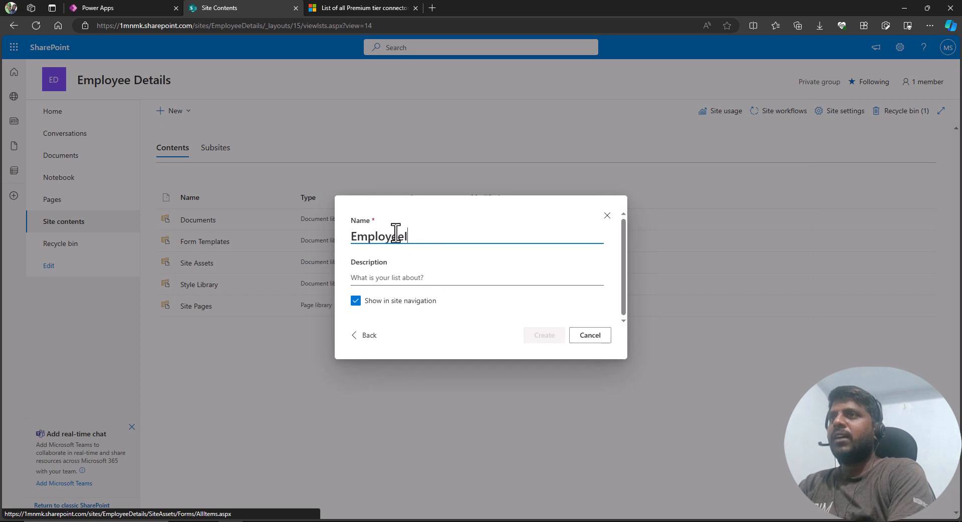
click(480, 276)
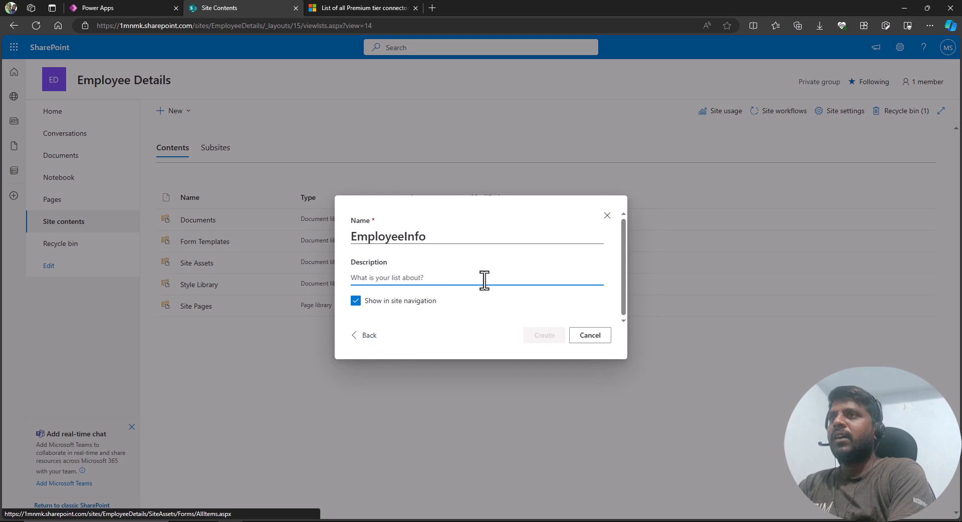
click(456, 229)
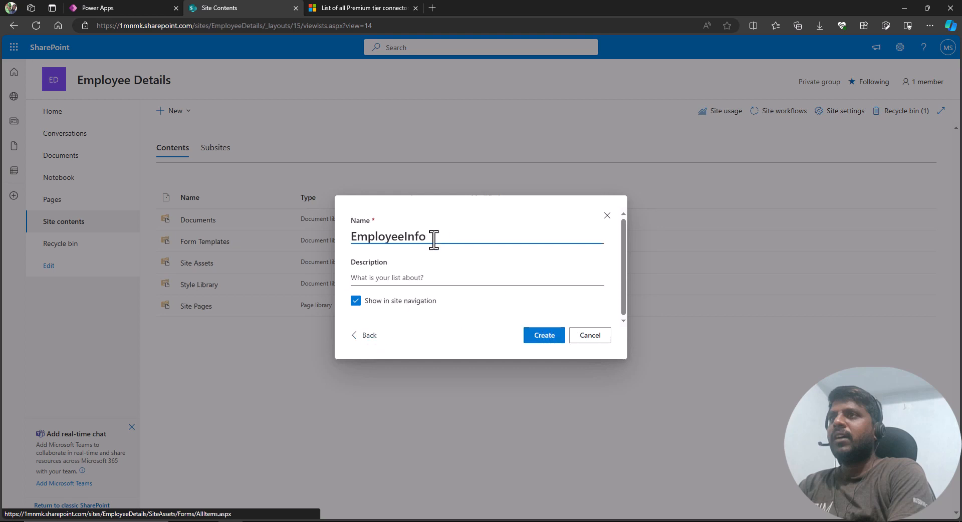
click(536, 337)
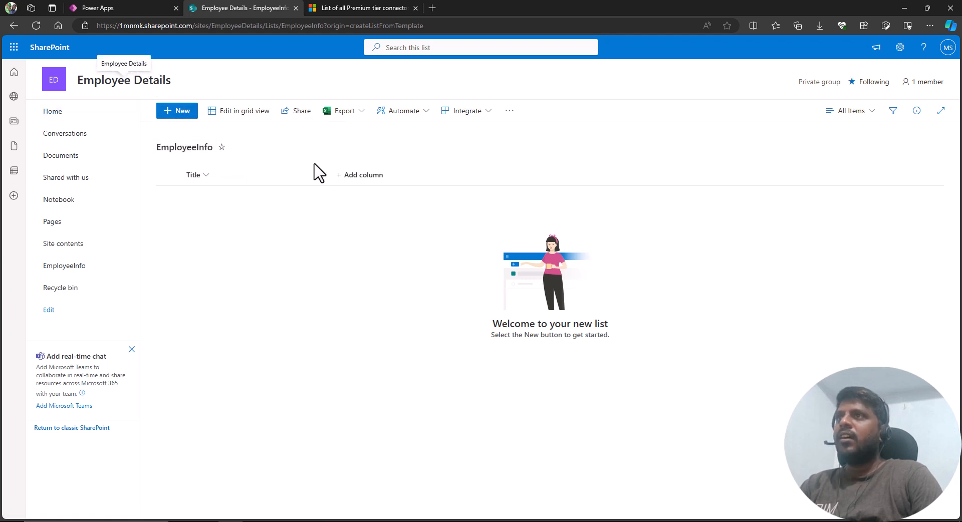
Rename the list's Title column to EmployeeID.
click(206, 175)
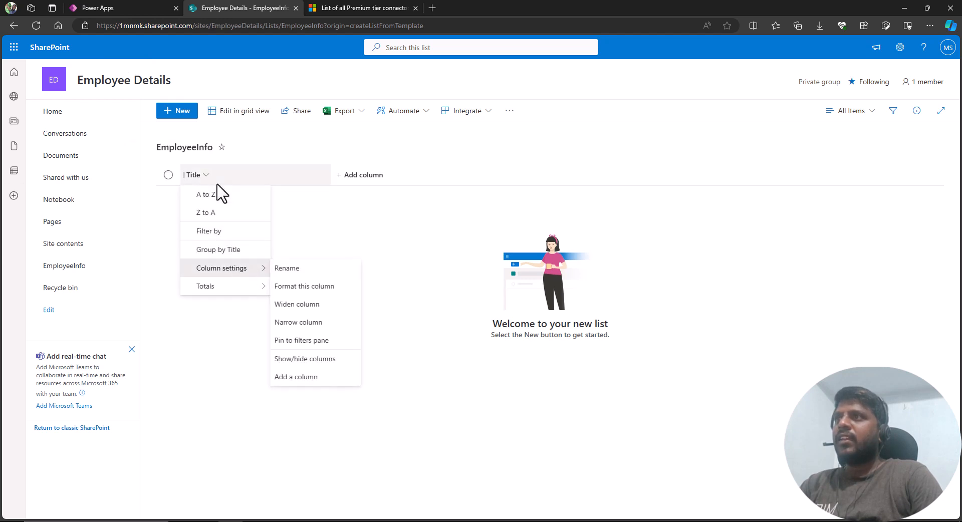
click(295, 268)
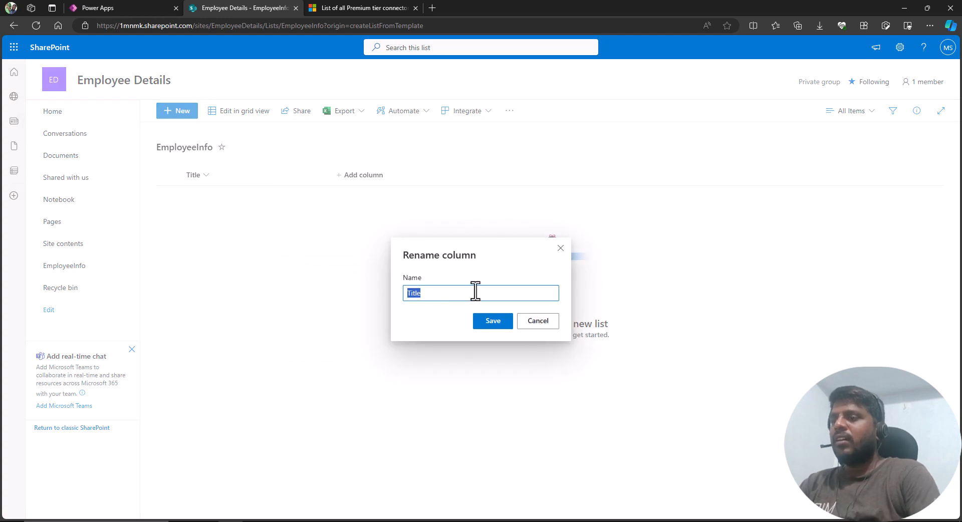
text(EmployeeID)
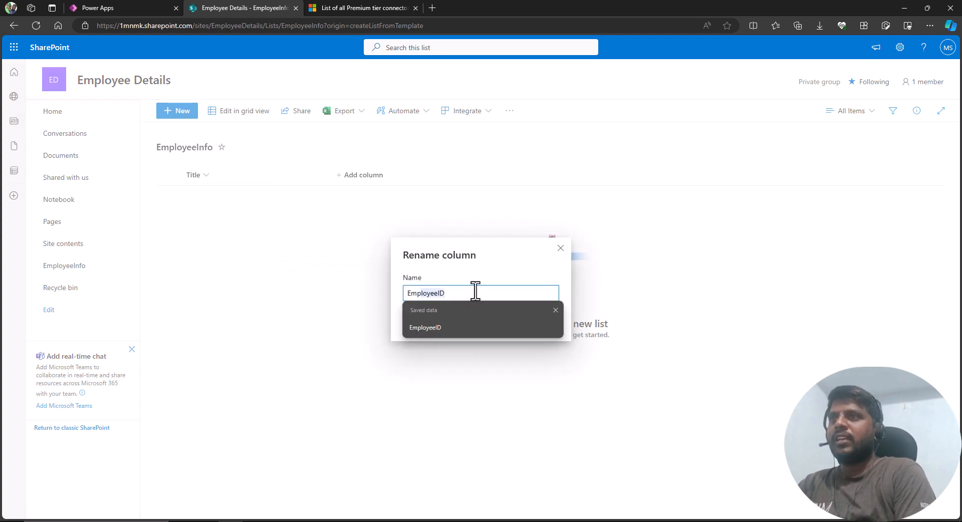
click(475, 293)
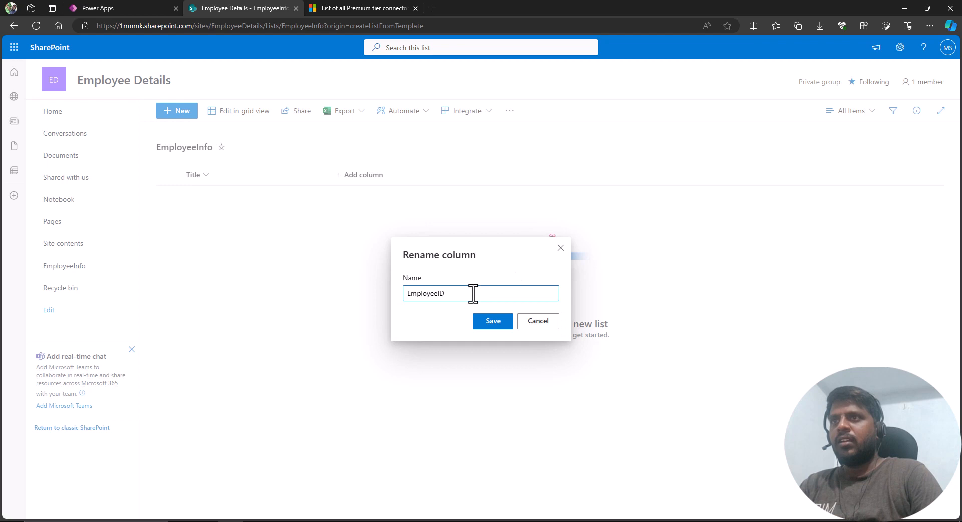
click(480, 326)
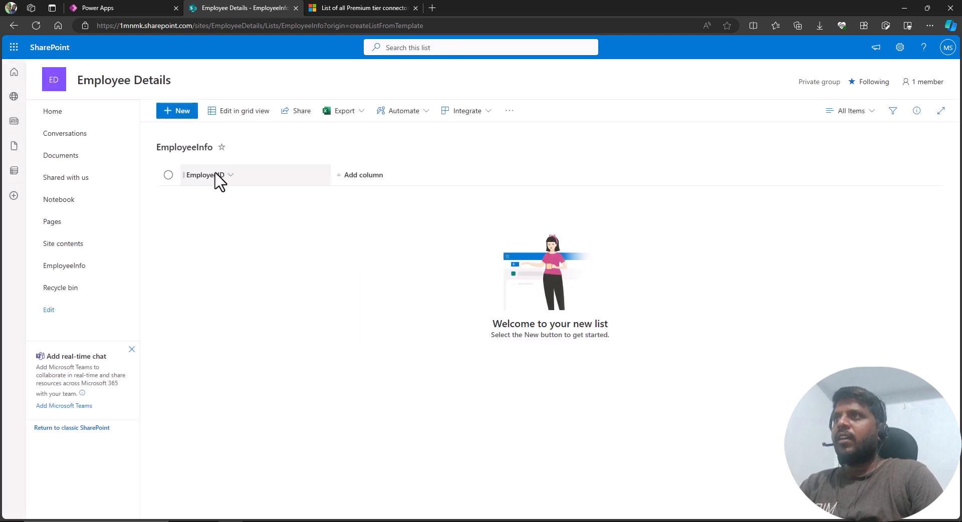
Add a single line of text column named First Name to the EmployeeInfo list.
click(355, 184)
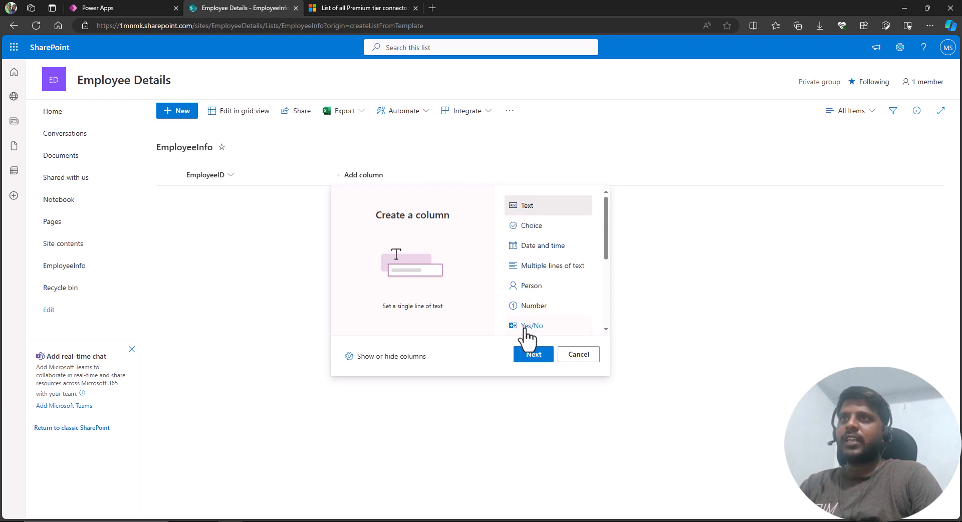
click(532, 355)
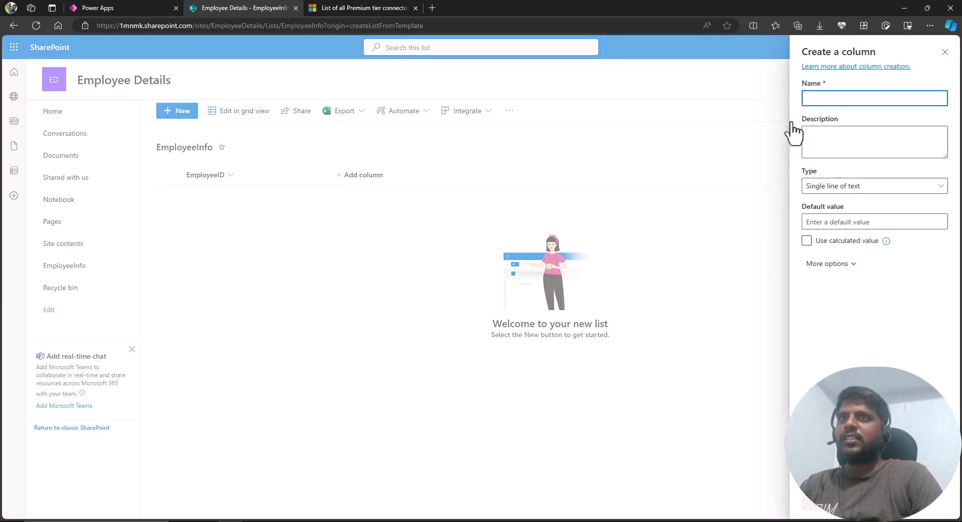
text(Fir)
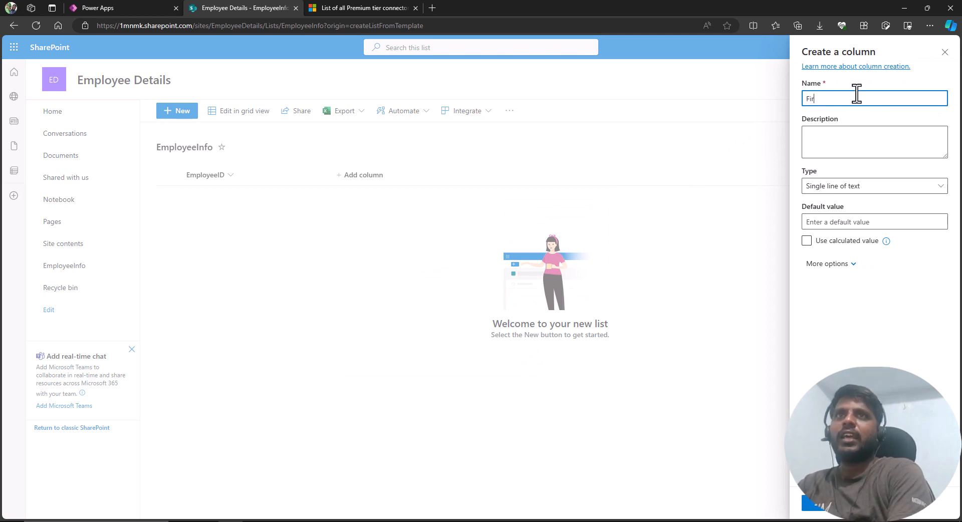
text(st Name)
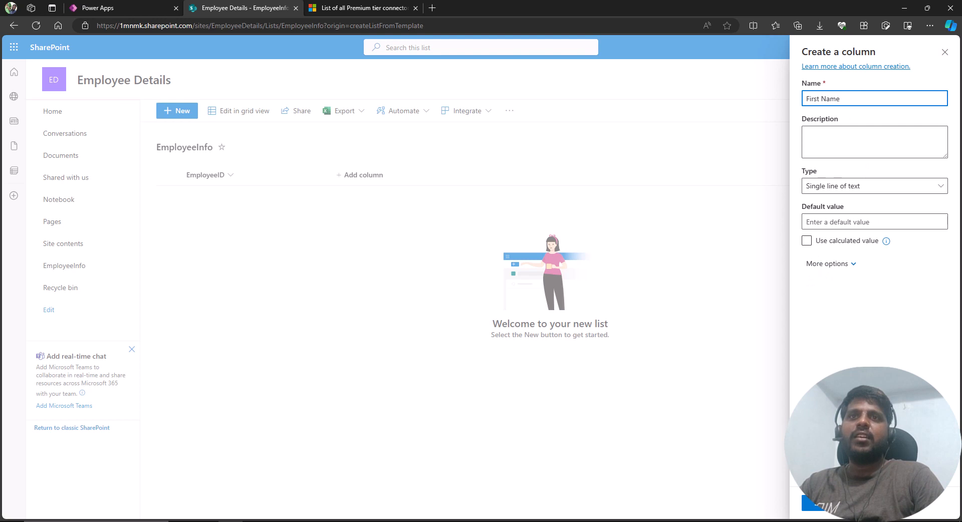
click(814, 503)
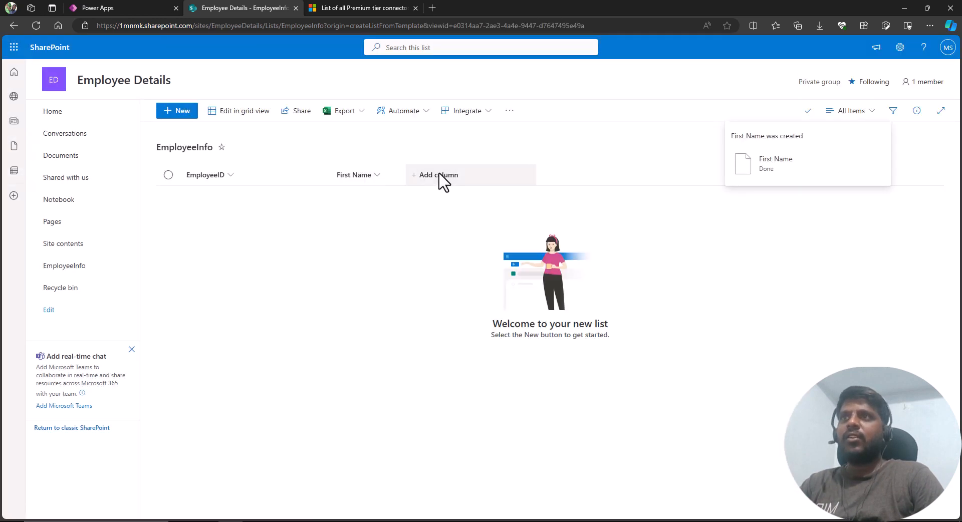
Add a single line of text column named Last Name.
click(441, 182)
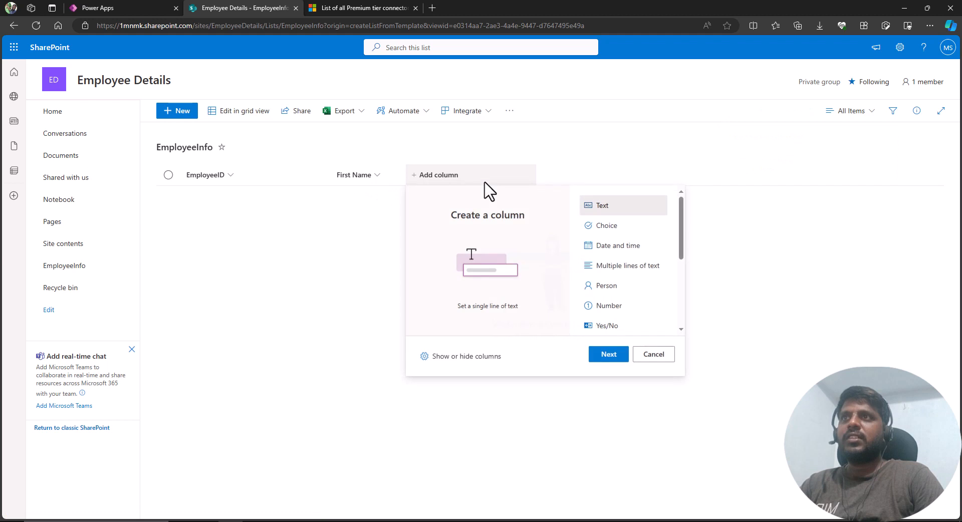
click(609, 354)
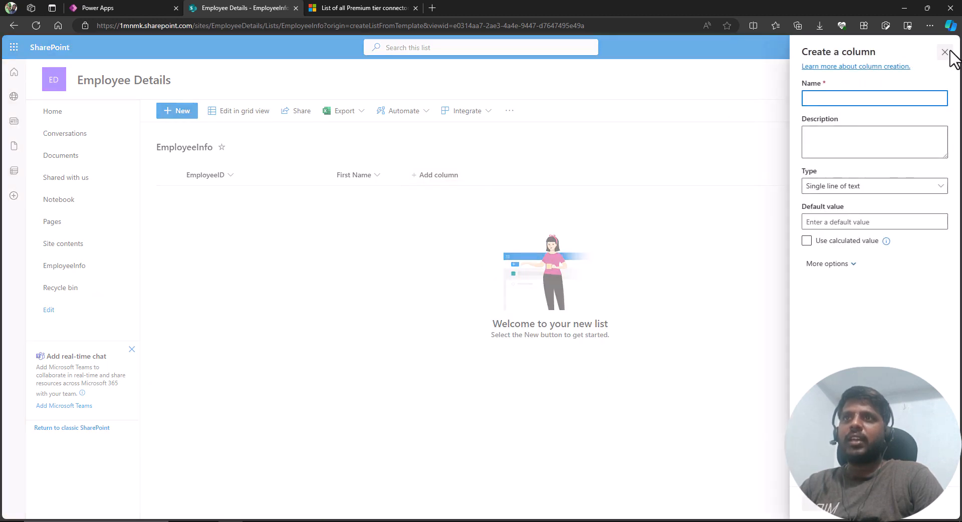
click(854, 98)
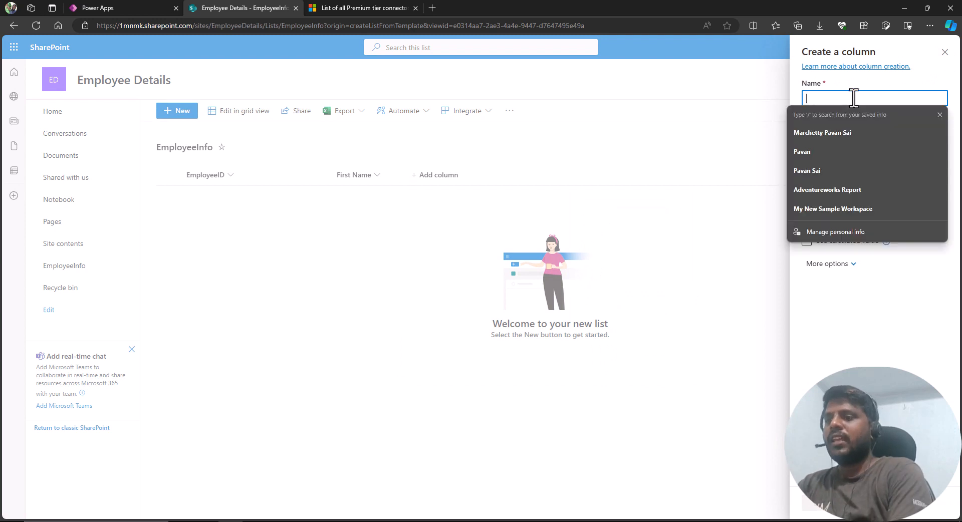
text(Last Name)
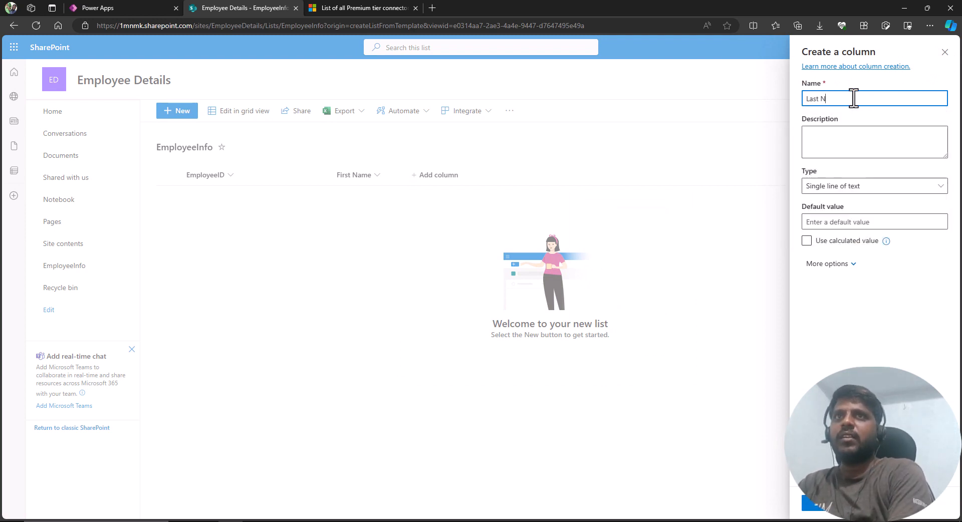
click(811, 505)
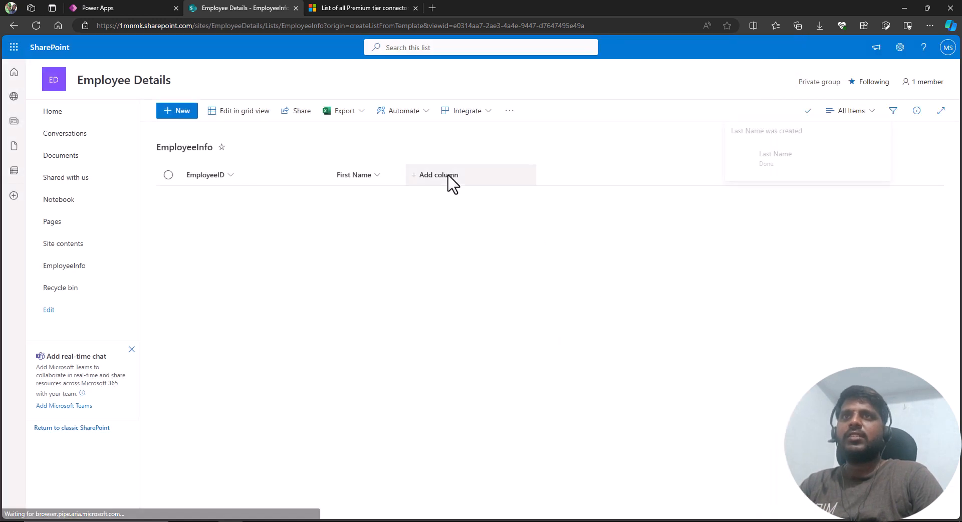
Add a single line of text column named Full Name.
click(520, 179)
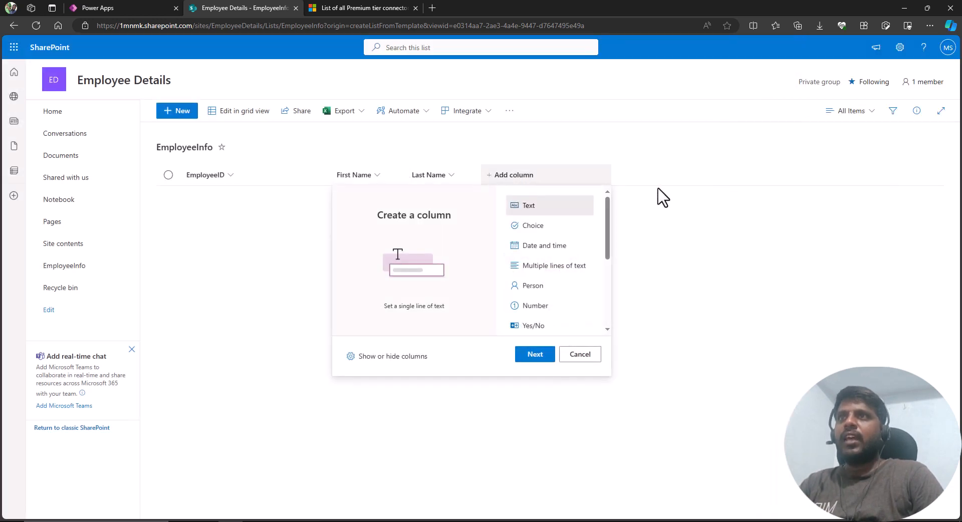
click(531, 355)
click(877, 97)
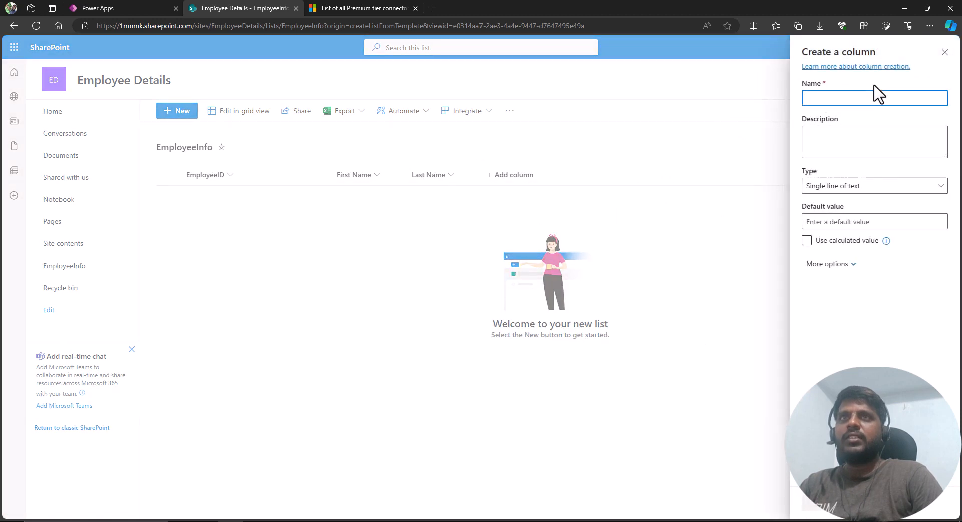
text(Full Name)
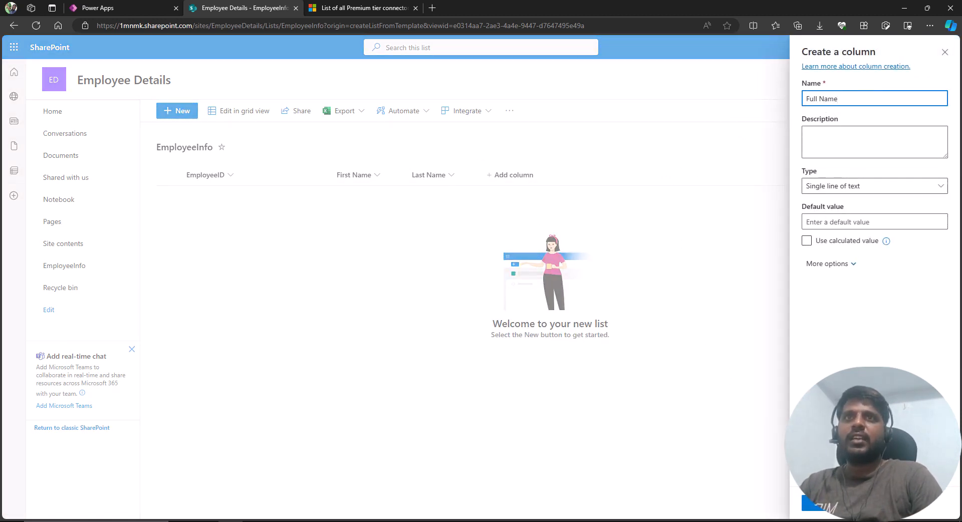
click(816, 505)
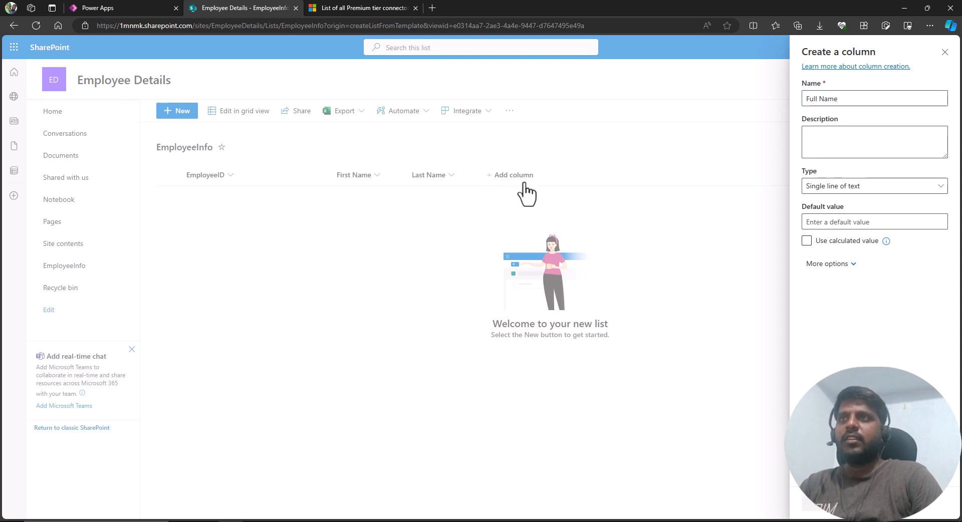
Add a single line of text column named Email ID.
click(607, 182)
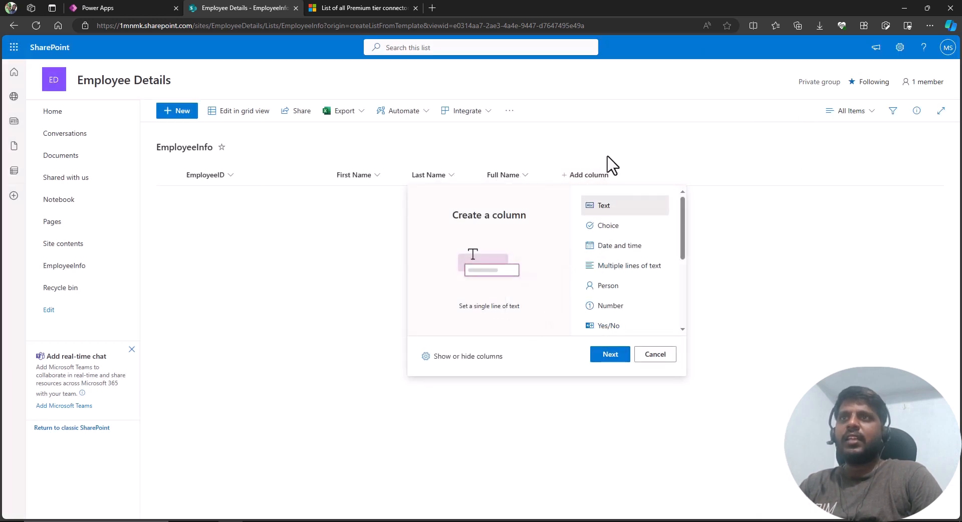
click(612, 356)
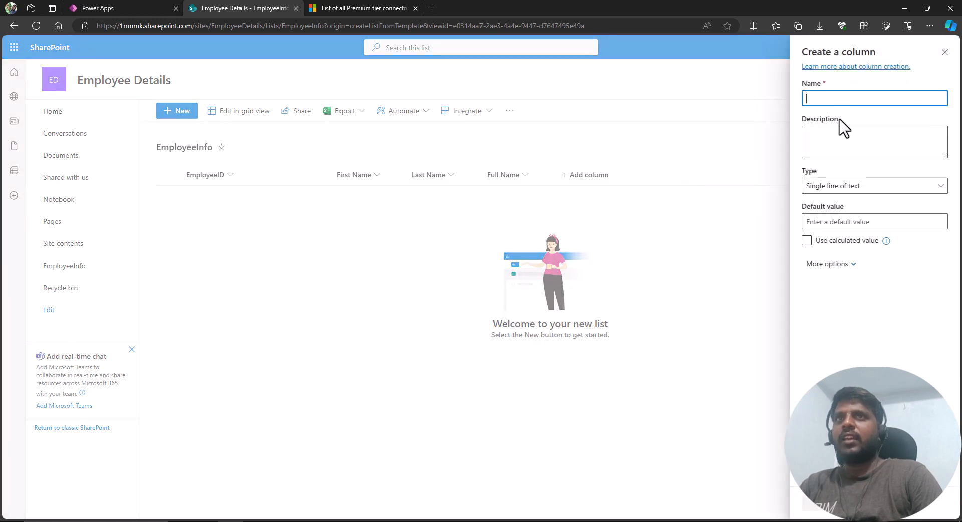
text(Email ID)
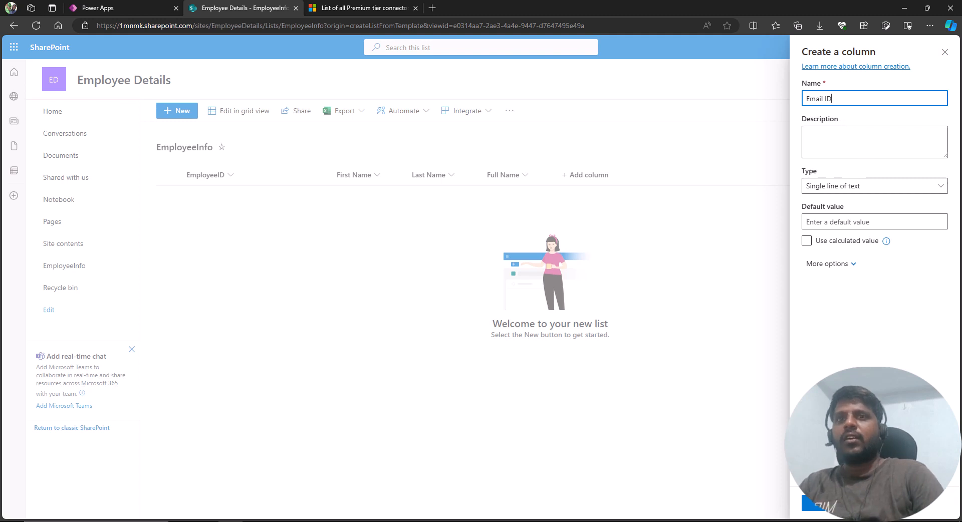
click(815, 505)
Start a new Choice column and name it Department.
click(669, 177)
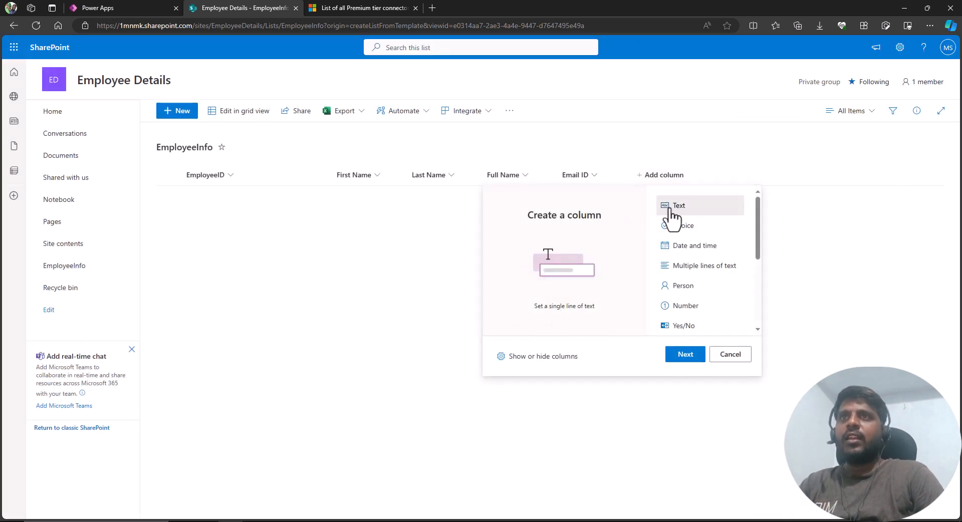
click(683, 230)
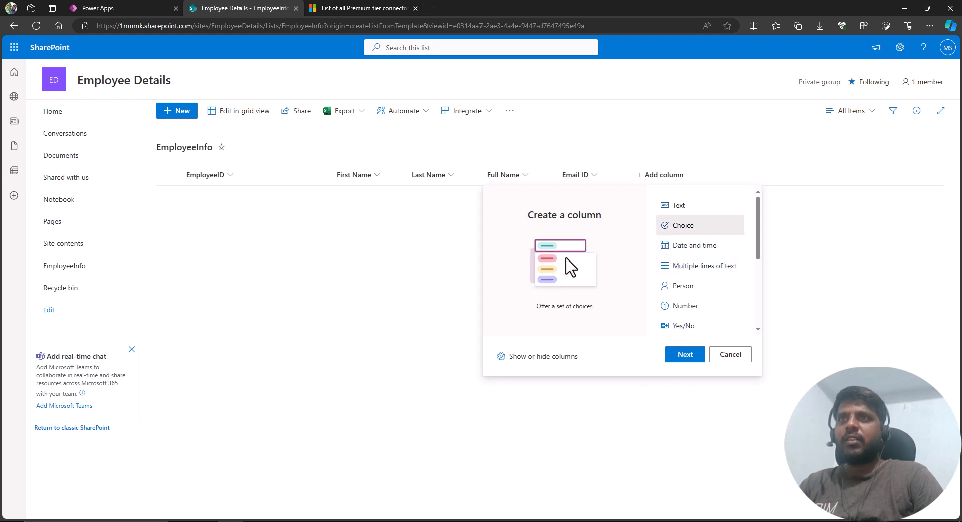
click(686, 355)
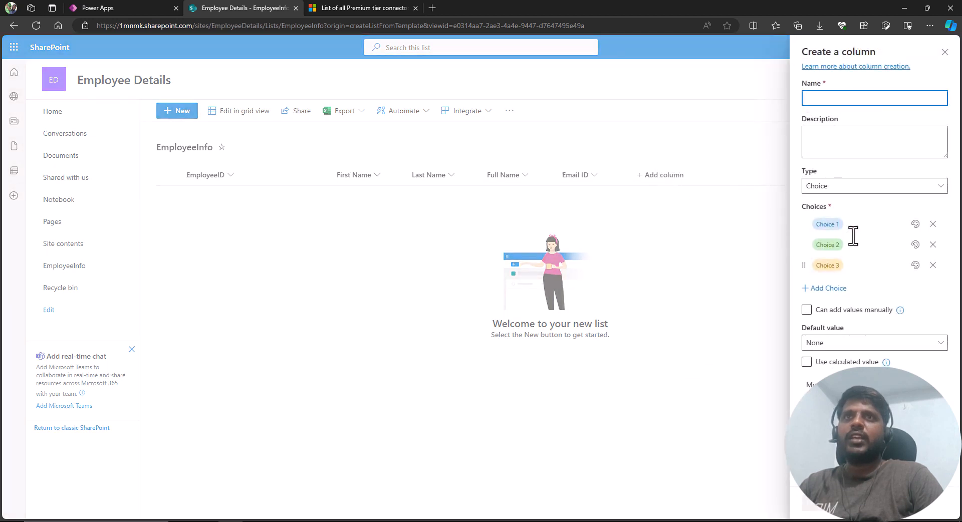
click(832, 95)
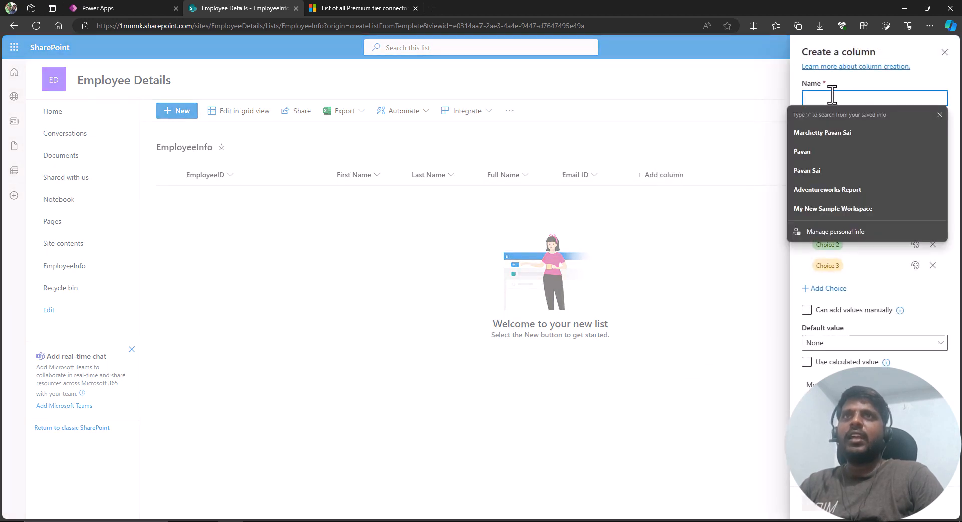
text(Department)
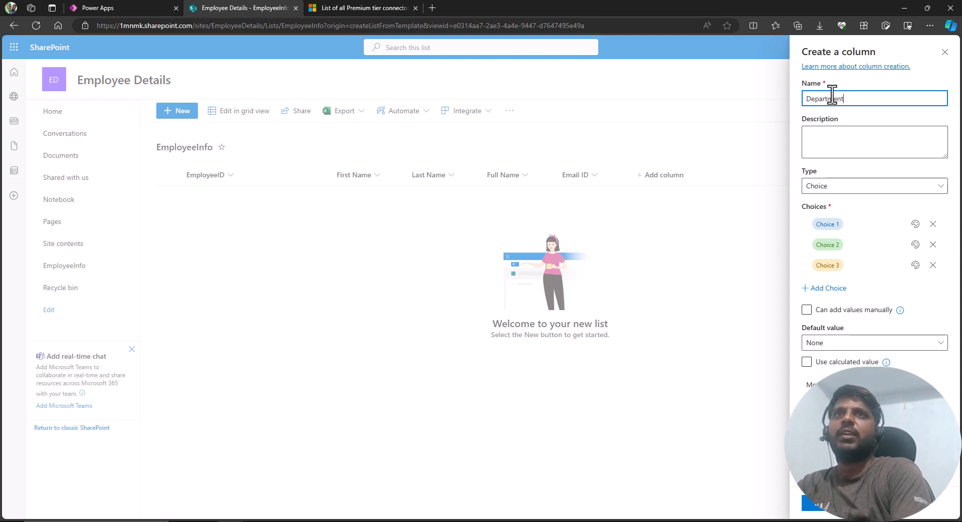
Enter the Department choices HR, Finance, Marketing and Sales, then save the column.
click(857, 223)
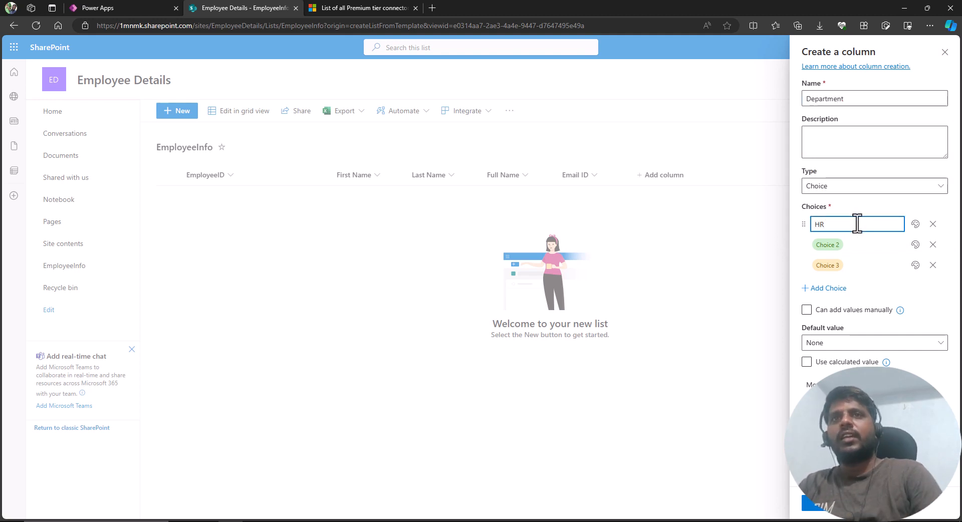
click(859, 245)
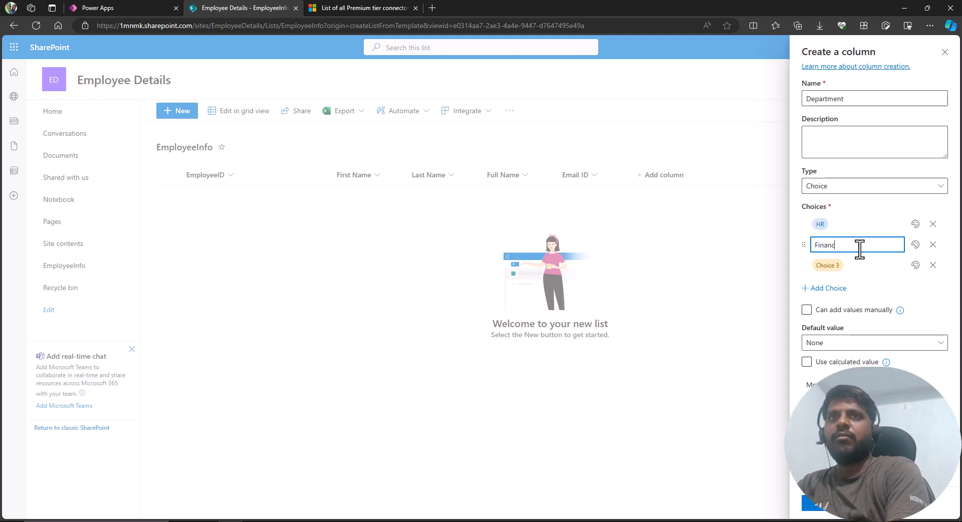
click(858, 265)
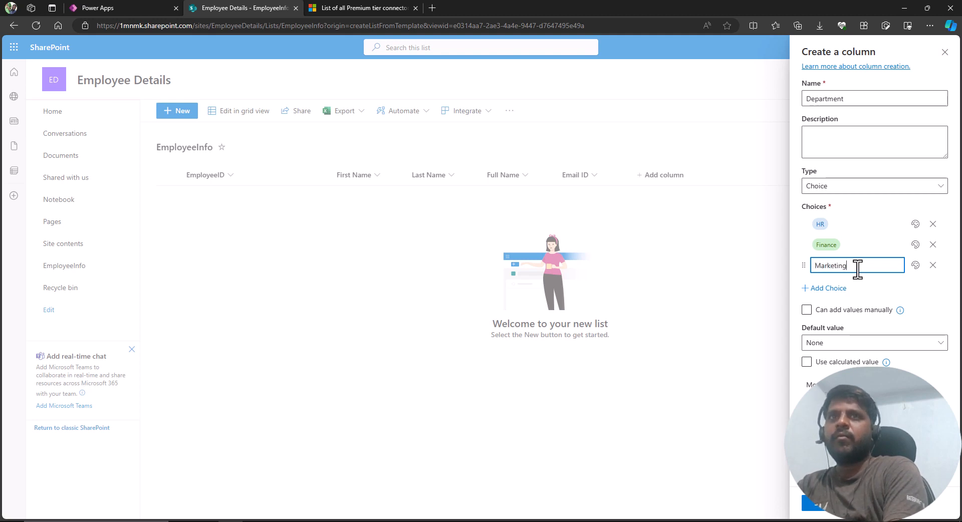
click(827, 288)
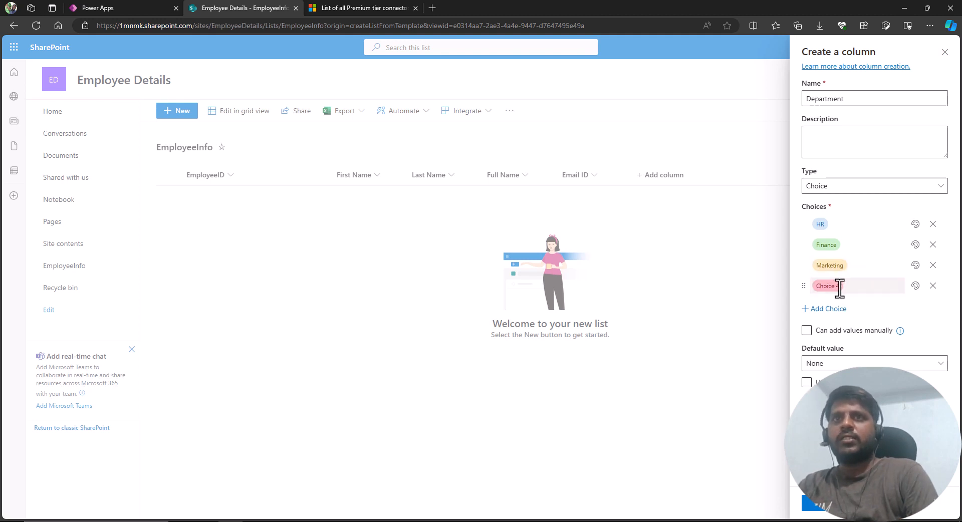
text(Sales)
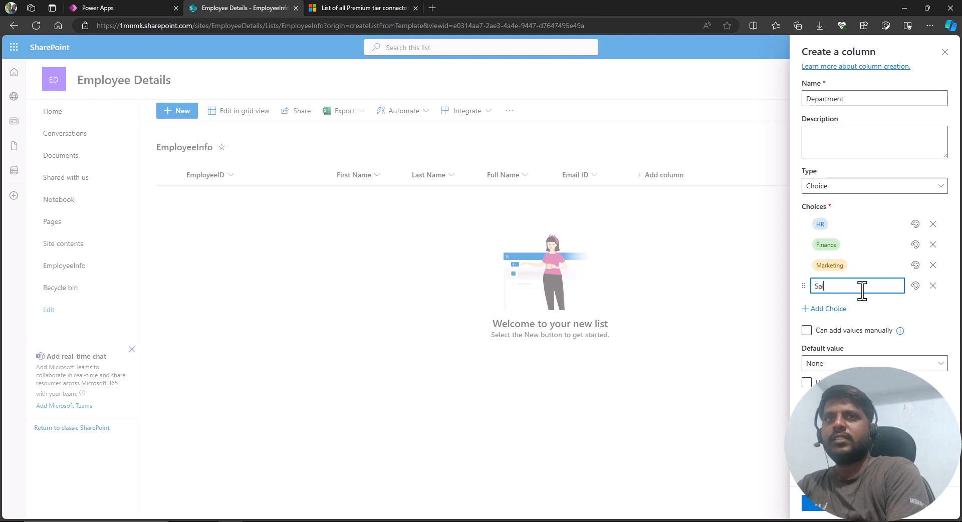
click(848, 226)
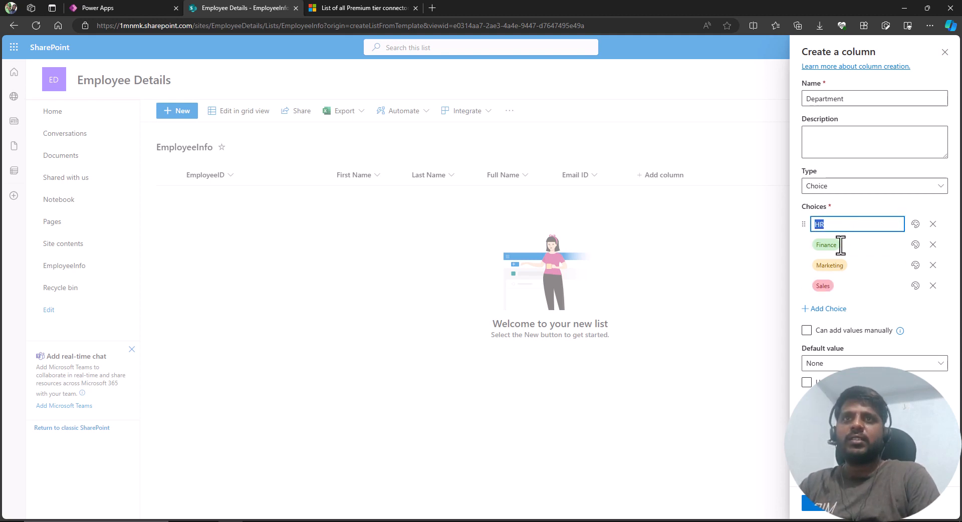
click(826, 332)
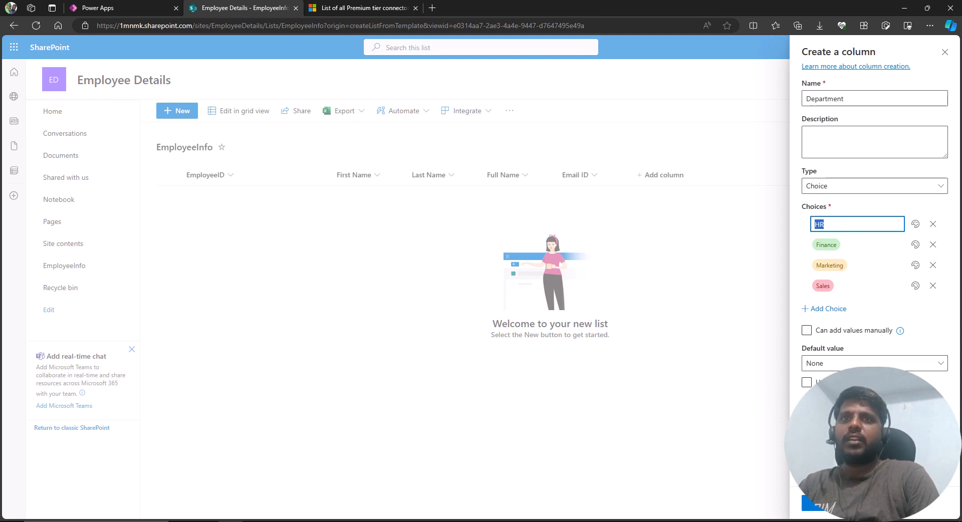
click(818, 506)
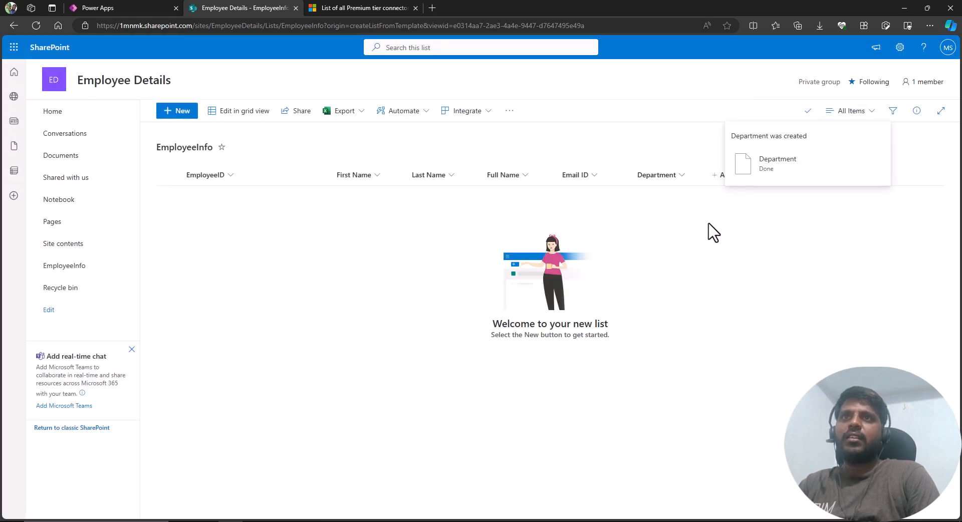
Add a Date and time column named Joining Date to the EmployeeInfo list.
click(732, 176)
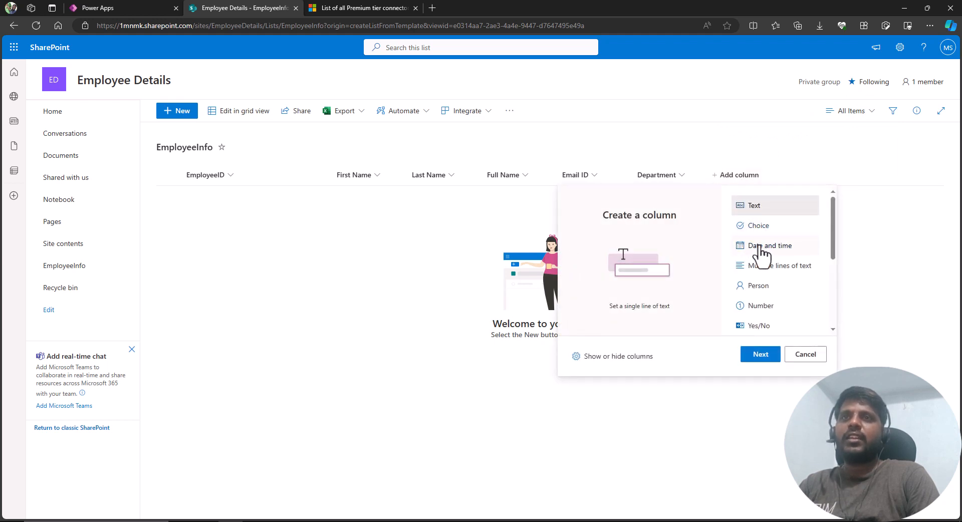
click(761, 248)
click(761, 355)
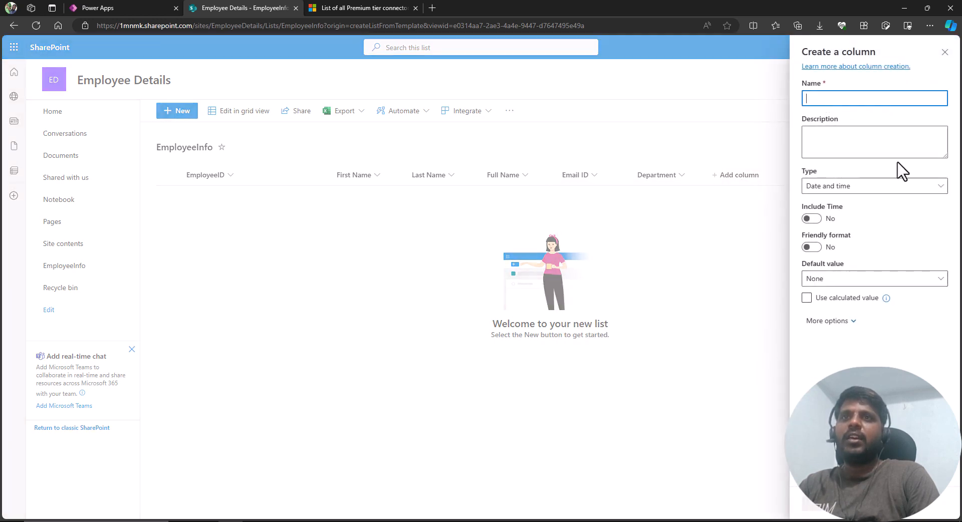
text(Joini)
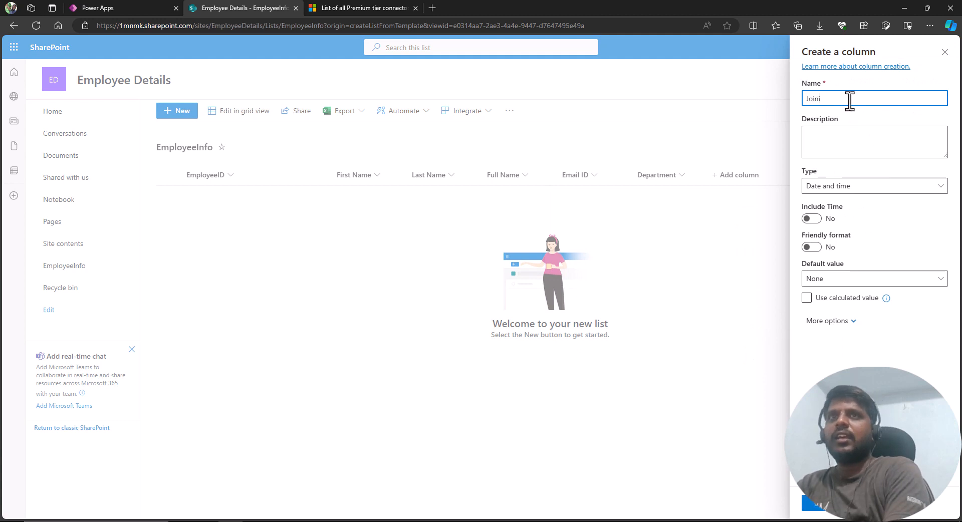
text(ng Date)
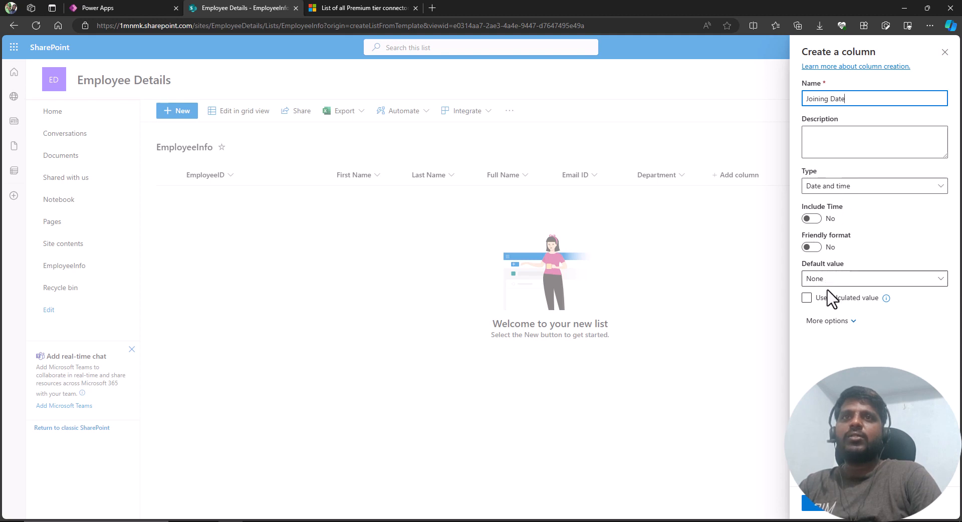
click(811, 505)
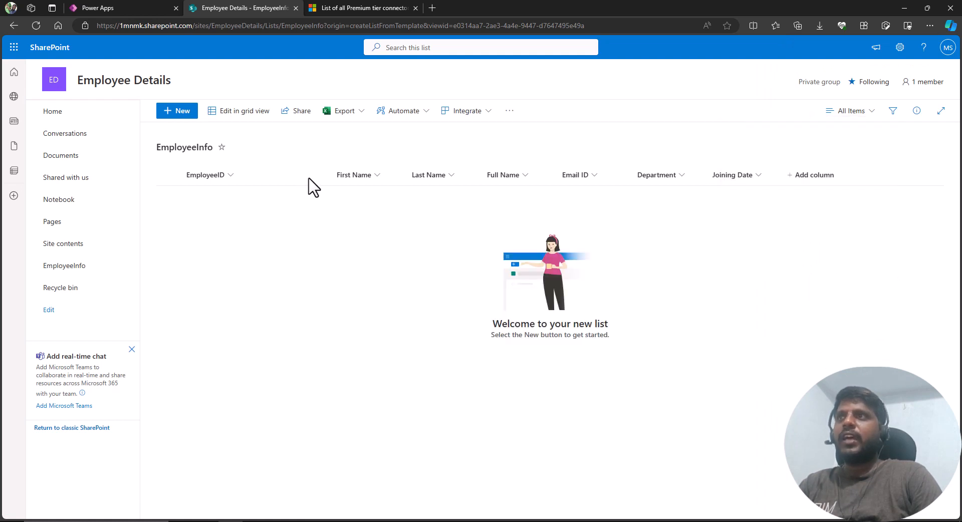
mouse_move(159, 161)
mouse_down()
mouse_move(284, 207)
mouse_move(860, 209)
mouse_up()
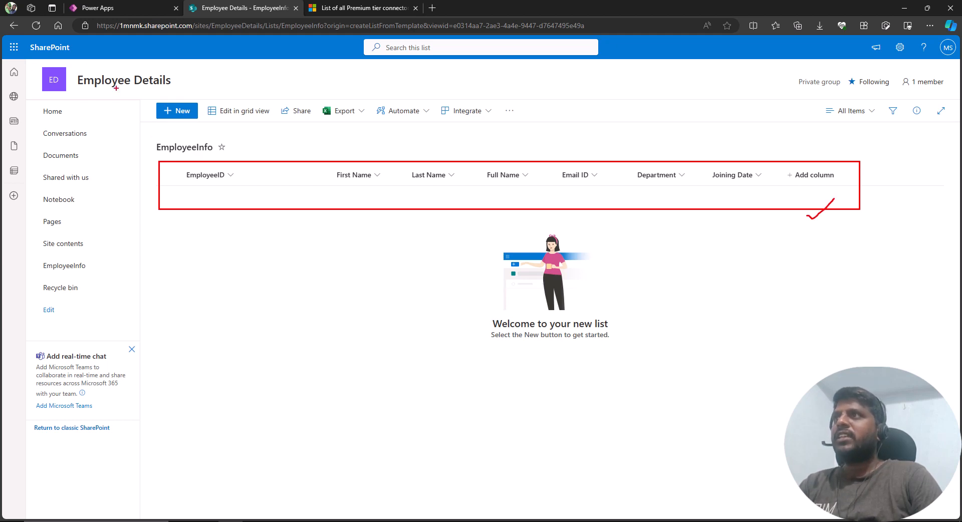
drag(138, 133, 240, 163)
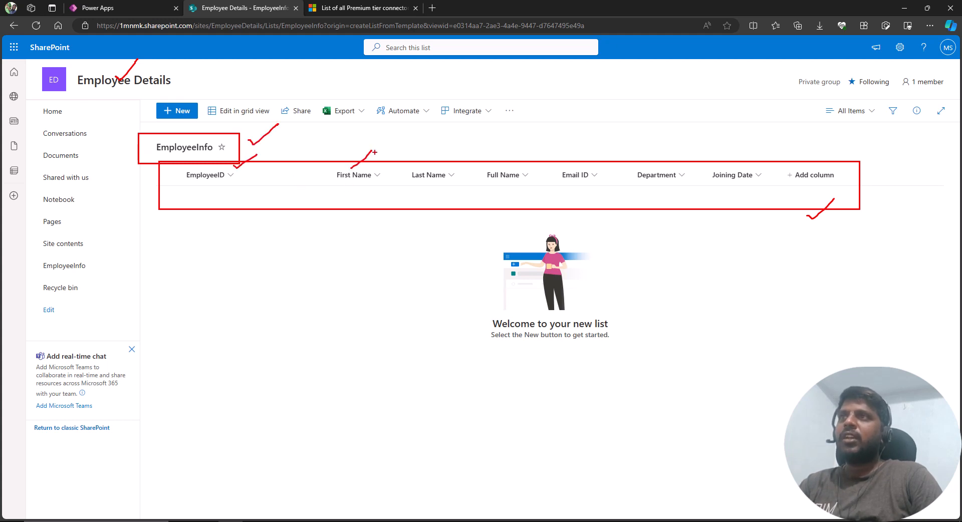
key(Escape)
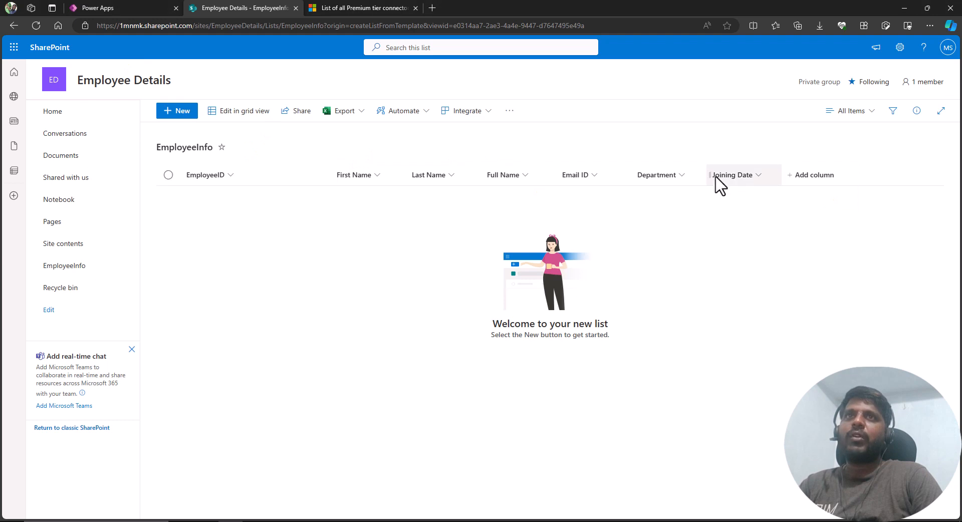
Switch to the Power Apps editor and delete all the field labels and input controls from the Entry Form New screen.
click(142, 6)
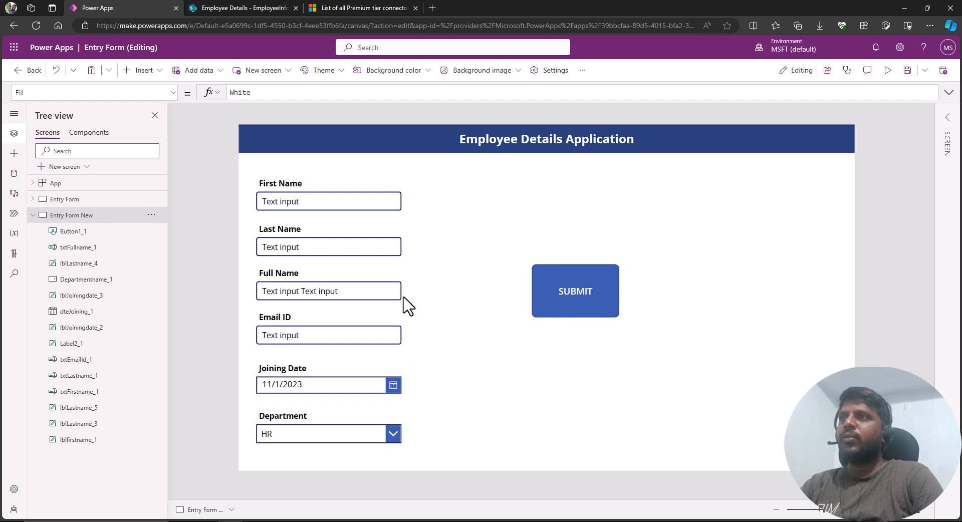
drag(241, 163, 445, 449)
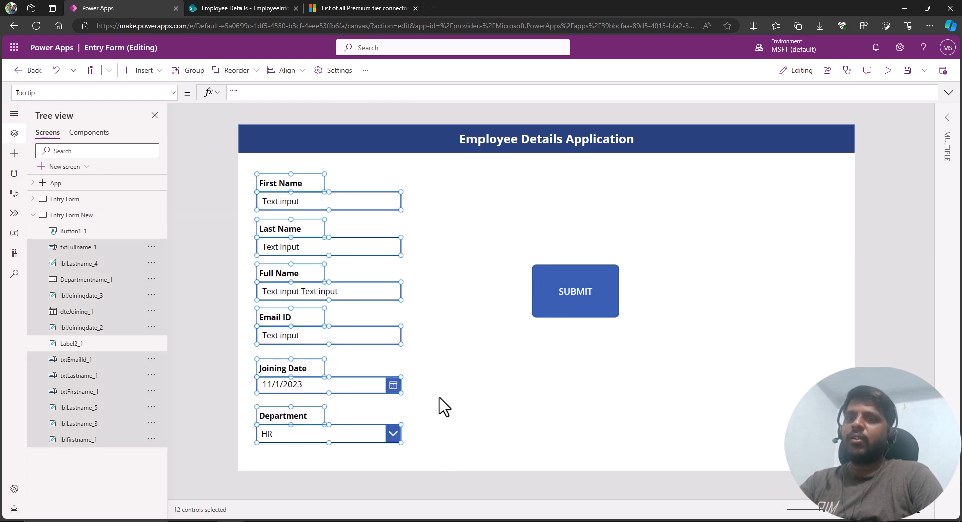
key(Delete)
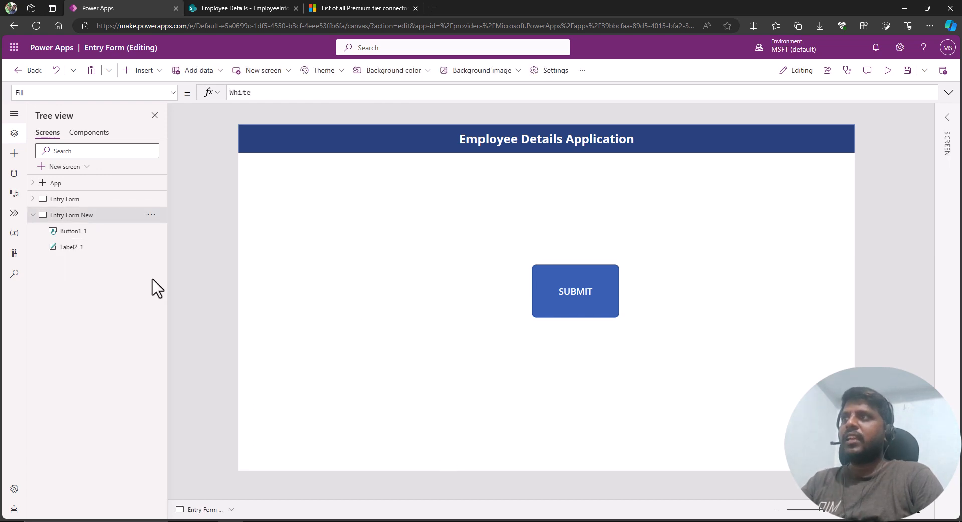
Reduce the SUBMIT button's height and move it to the bottom centre of the screen.
click(598, 289)
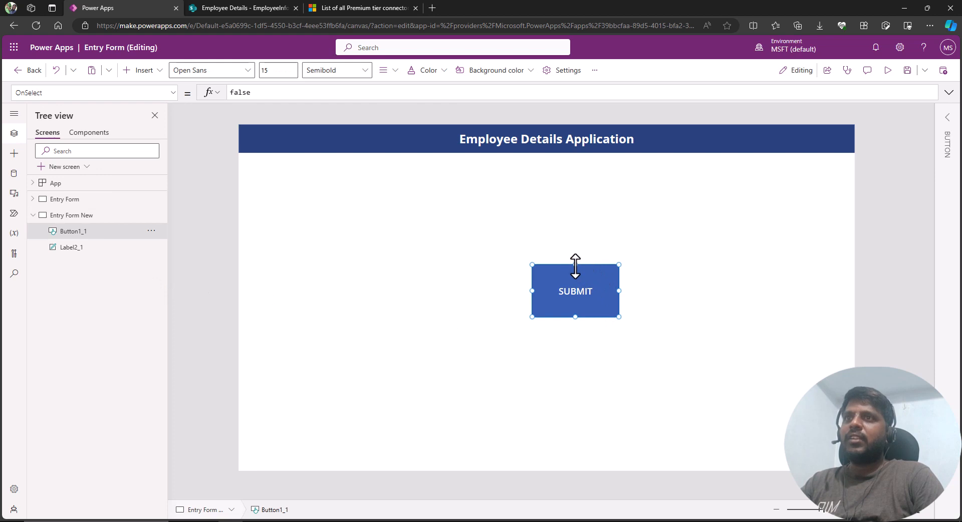
drag(575, 266, 576, 286)
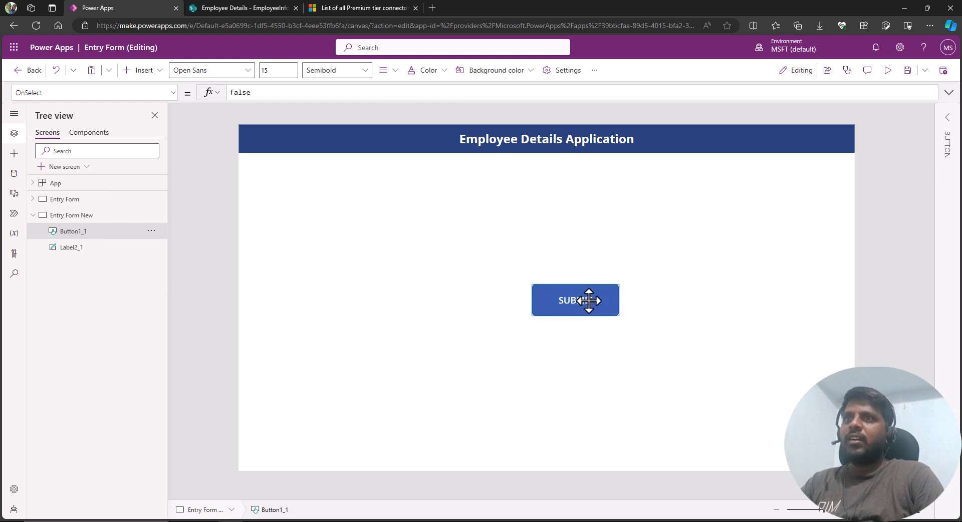
double_click(588, 301)
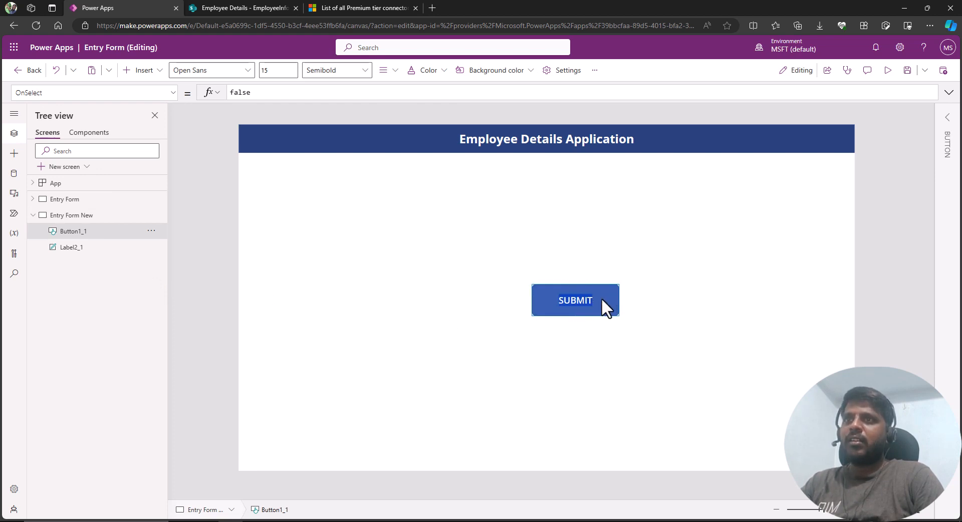
drag(598, 296, 559, 433)
click(301, 249)
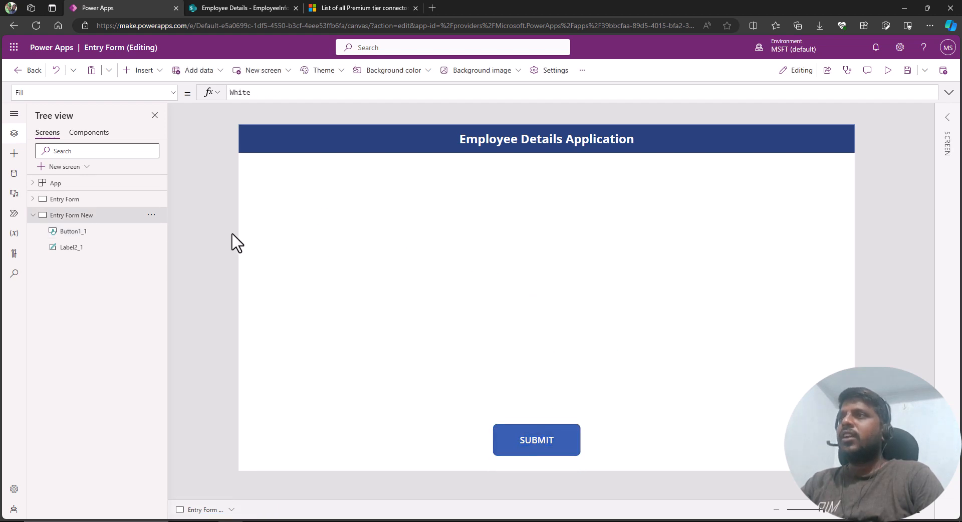
Insert an Edit form control onto the screen.
click(20, 156)
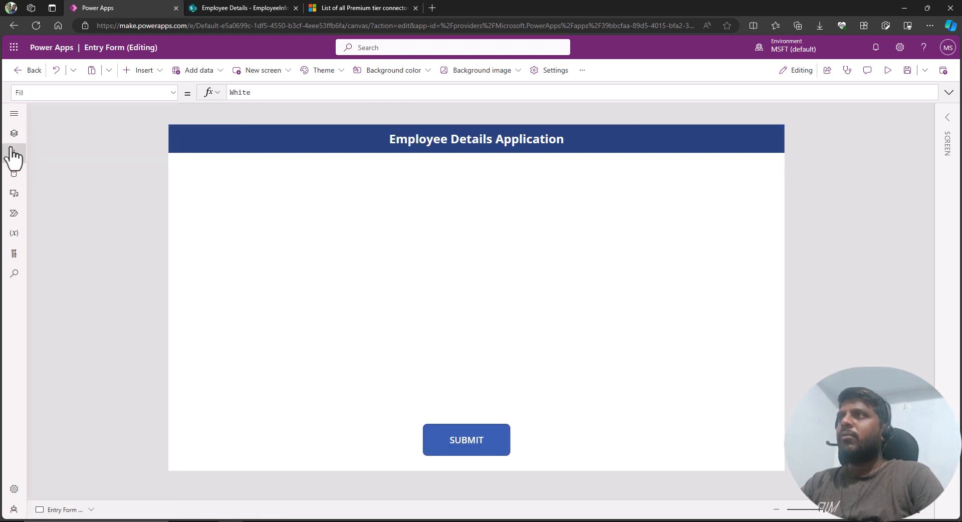
click(11, 149)
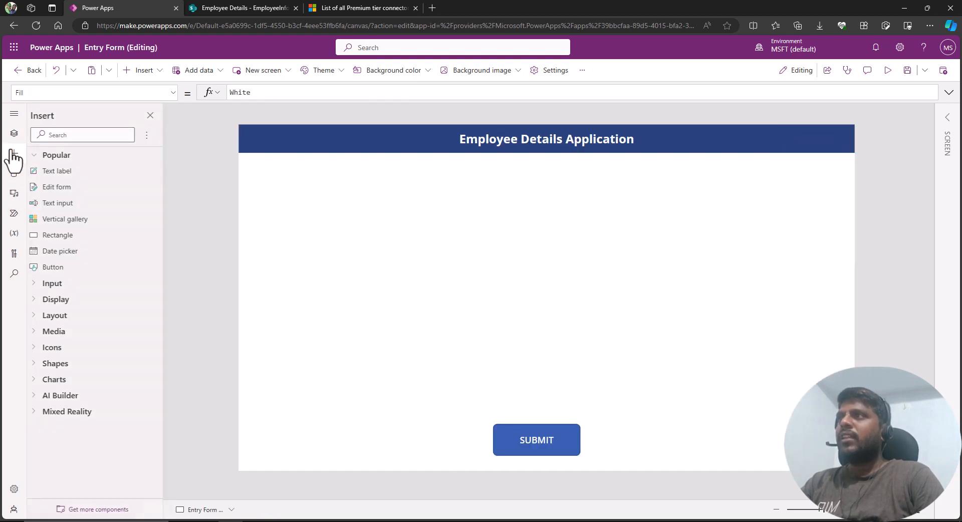
click(159, 72)
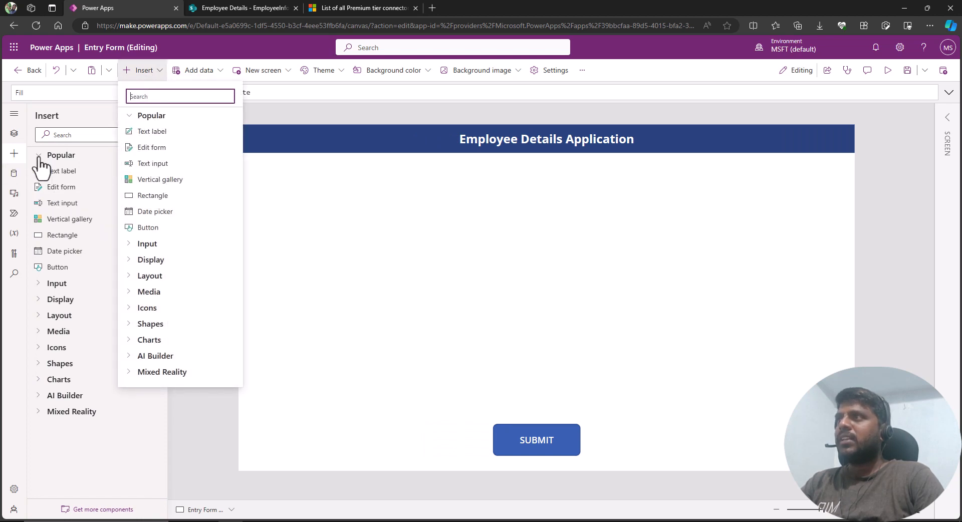
click(11, 156)
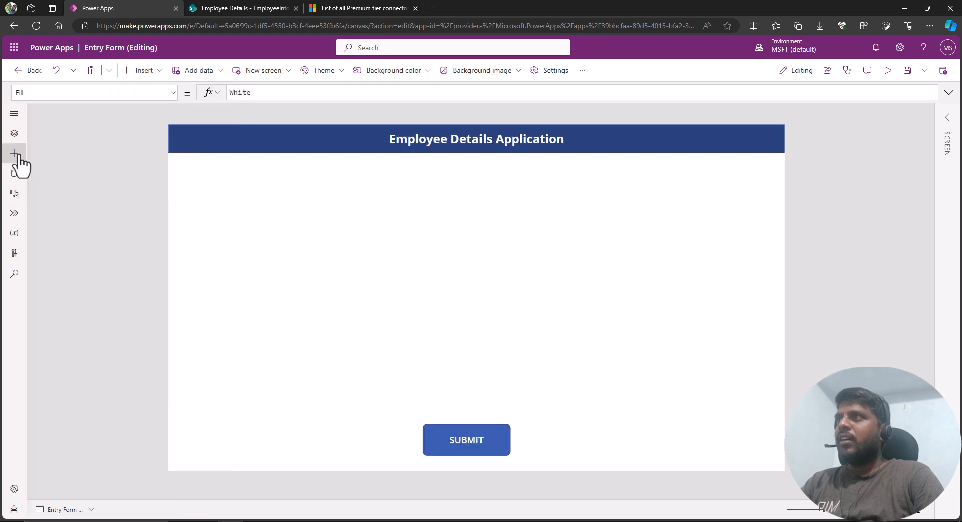
click(17, 156)
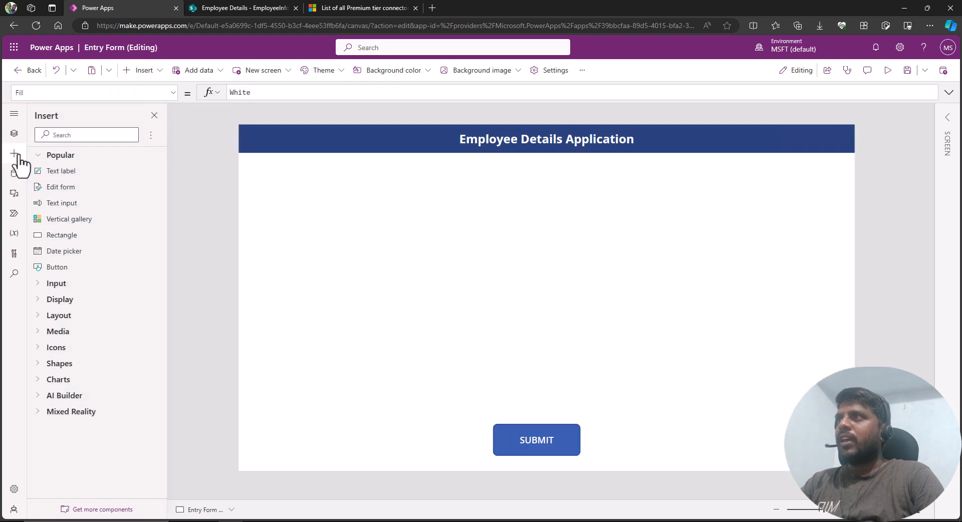
click(61, 193)
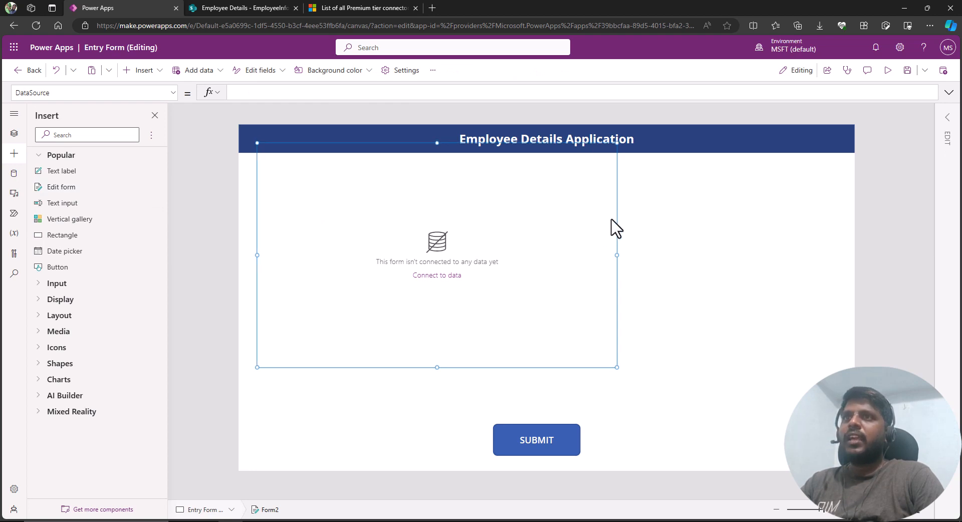
Move the edit form below the header and widen it to about 1202 by 486.
drag(620, 217, 659, 246)
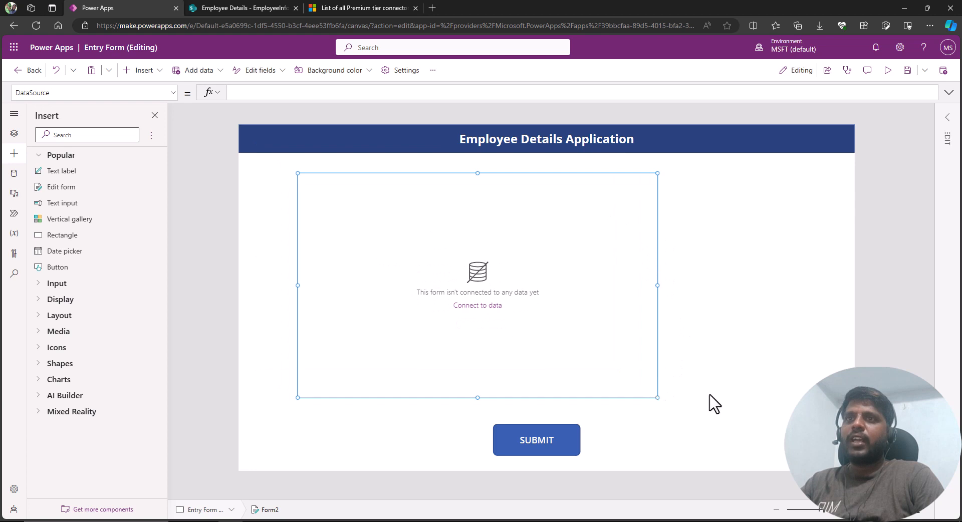
drag(657, 398, 838, 391)
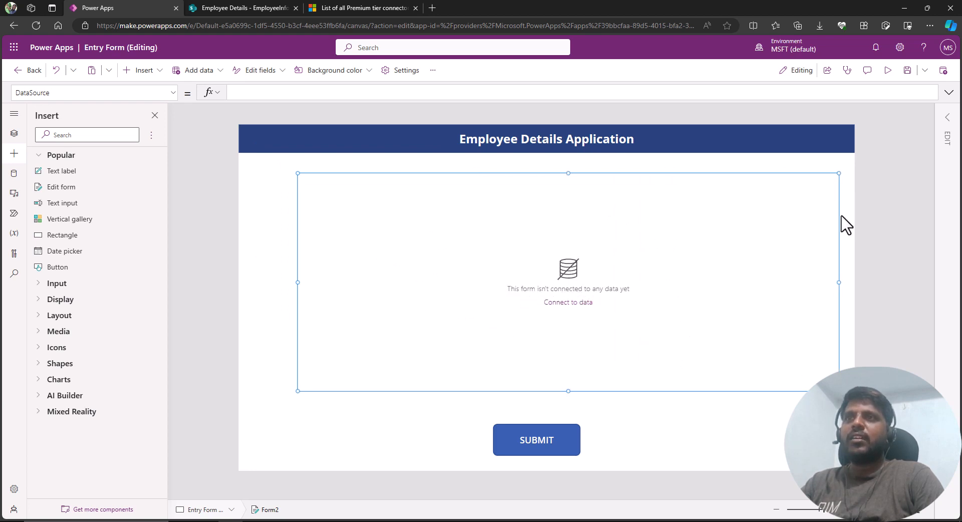
Open the form's properties and review the available data source options without choosing one.
click(948, 120)
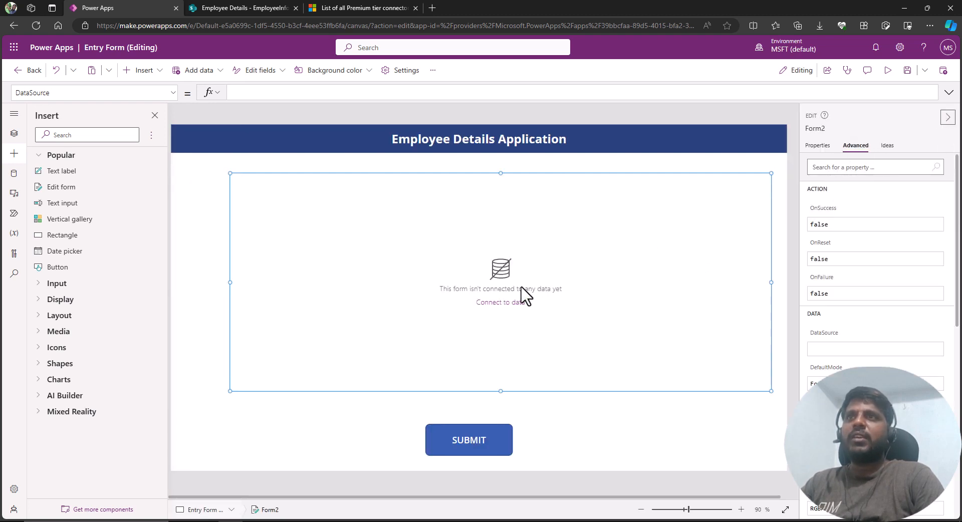
click(818, 145)
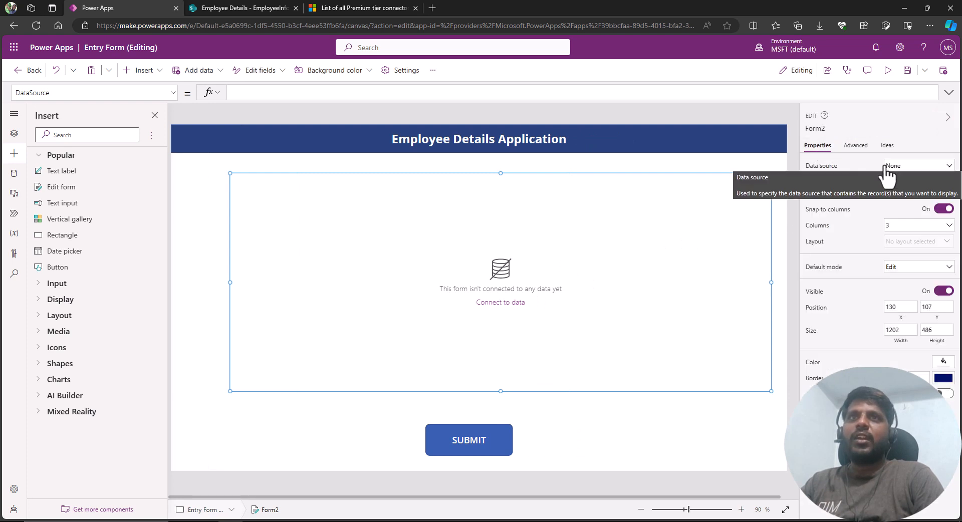
click(831, 168)
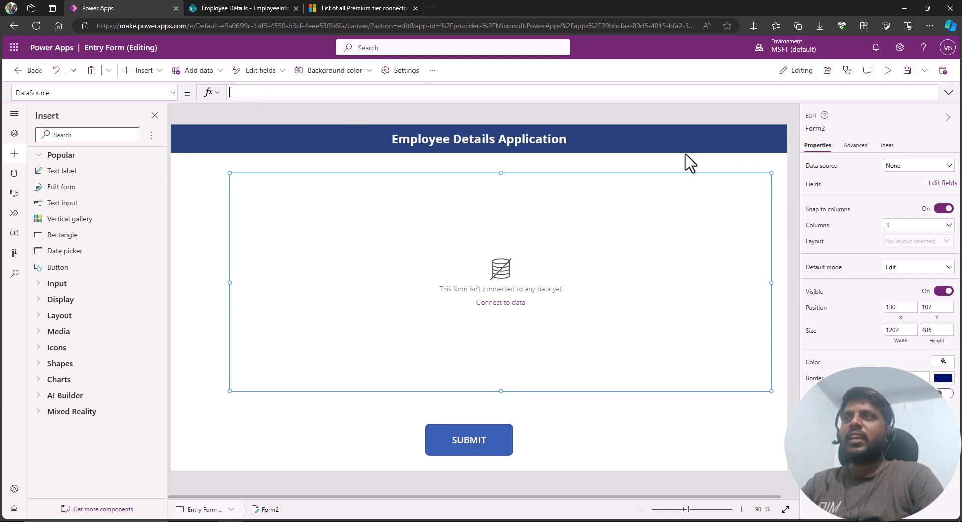
click(907, 165)
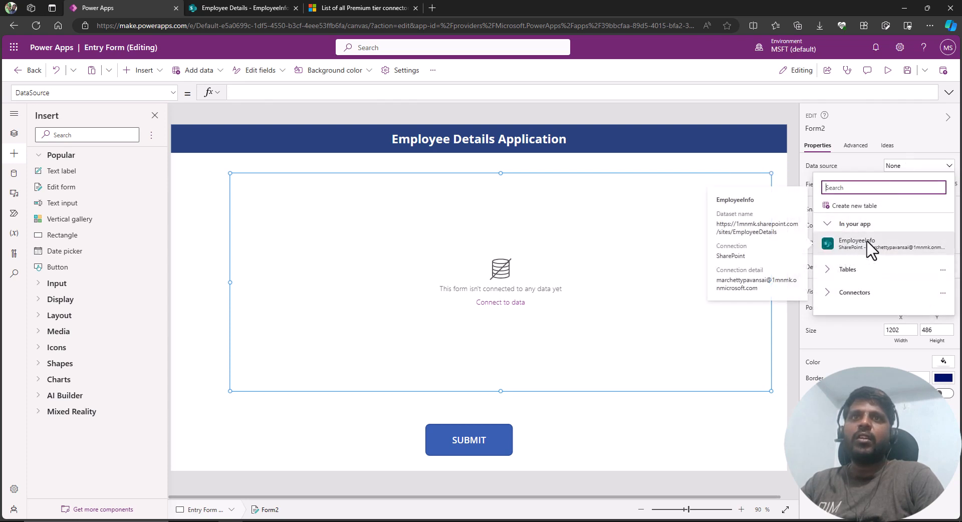
mouse_move(869, 244)
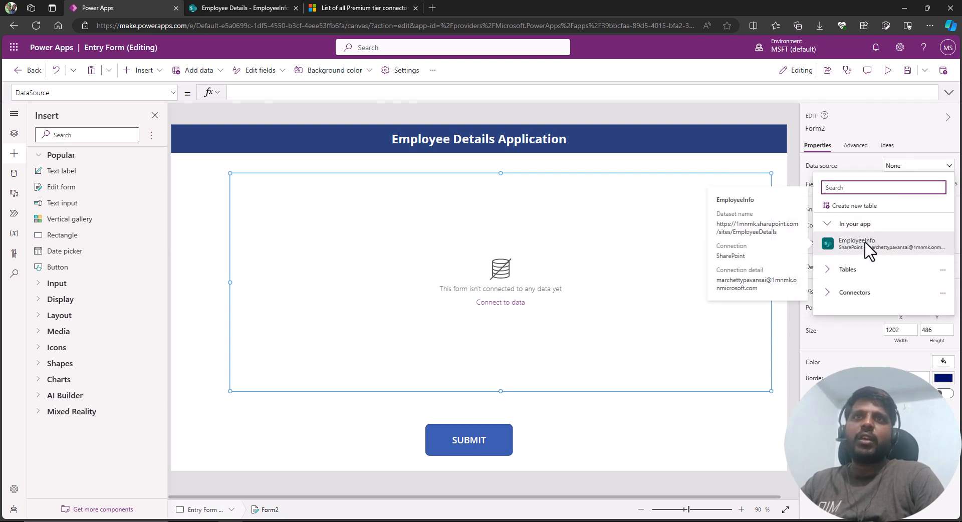
click(869, 164)
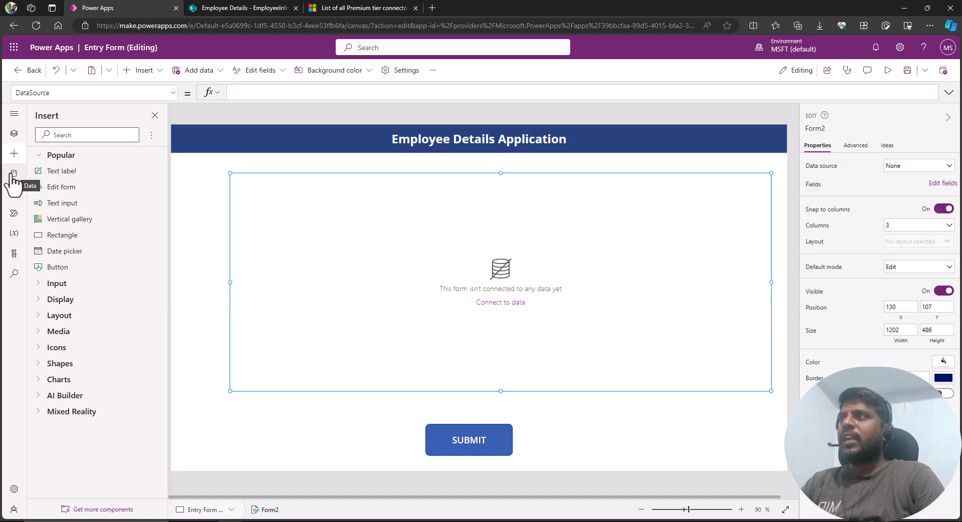
key(ctrl+2)
drag(3, 166, 26, 178)
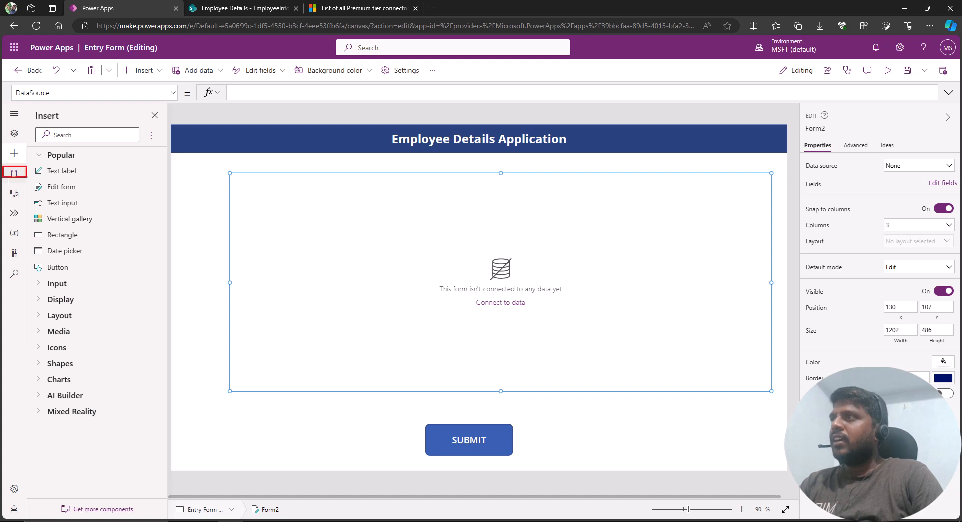
key(Escape)
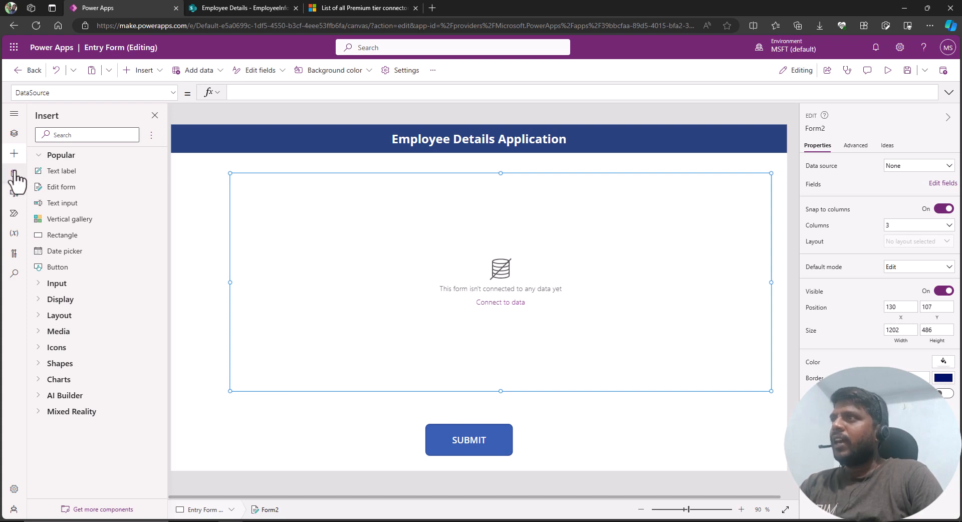
Remove the EmployeeInfo data source from the app.
click(14, 174)
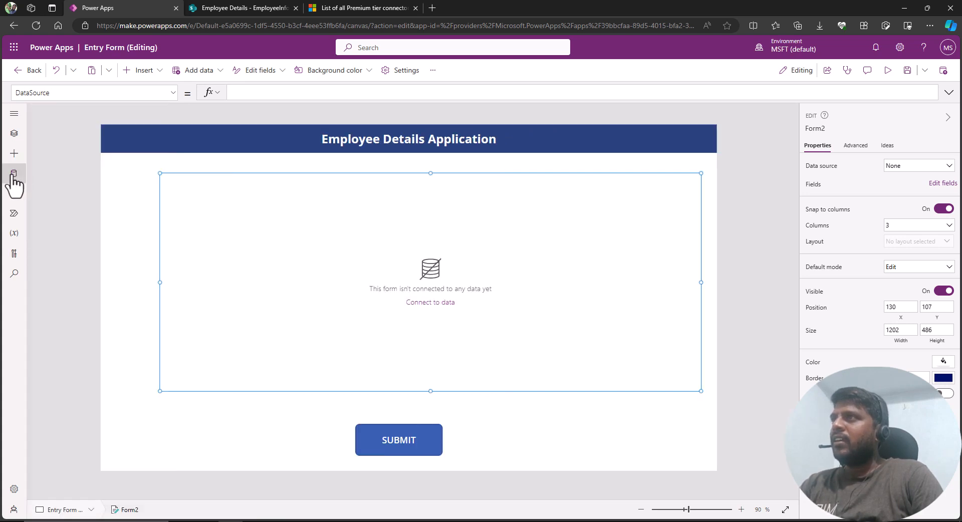
click(14, 174)
click(14, 174)
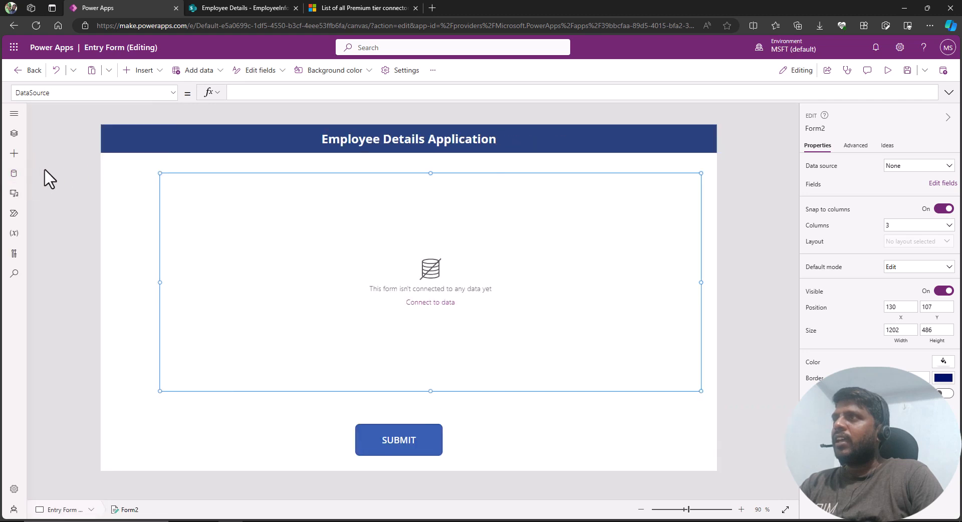
click(15, 174)
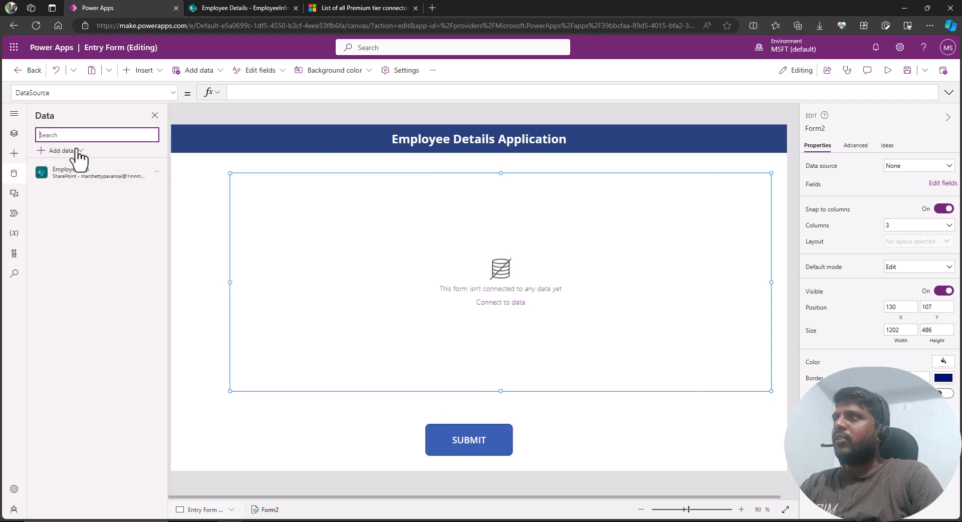
click(157, 171)
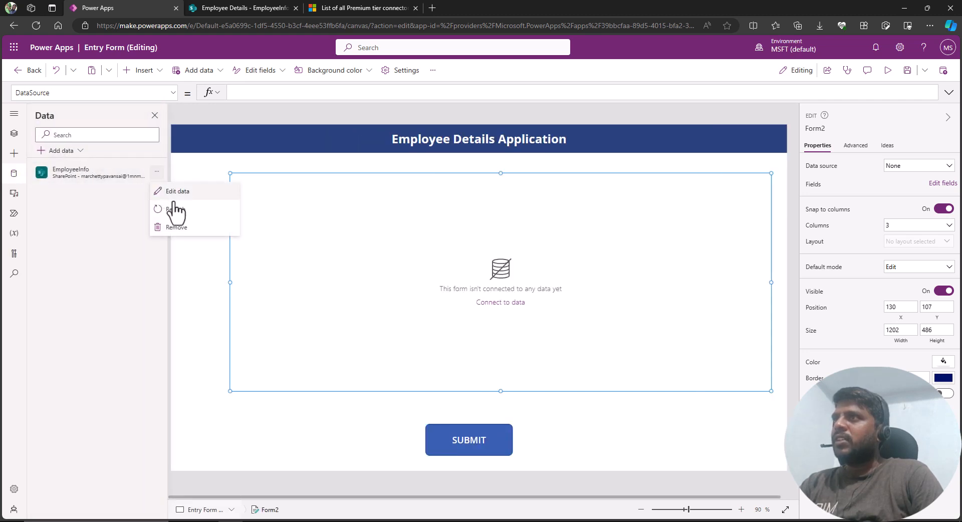
click(175, 239)
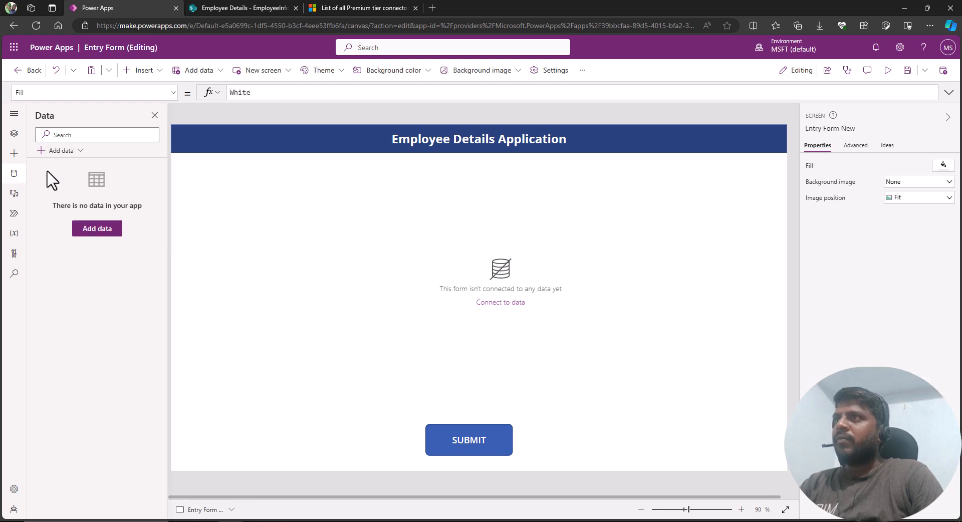
Open the data source picker and search it for sharepoint.
click(98, 232)
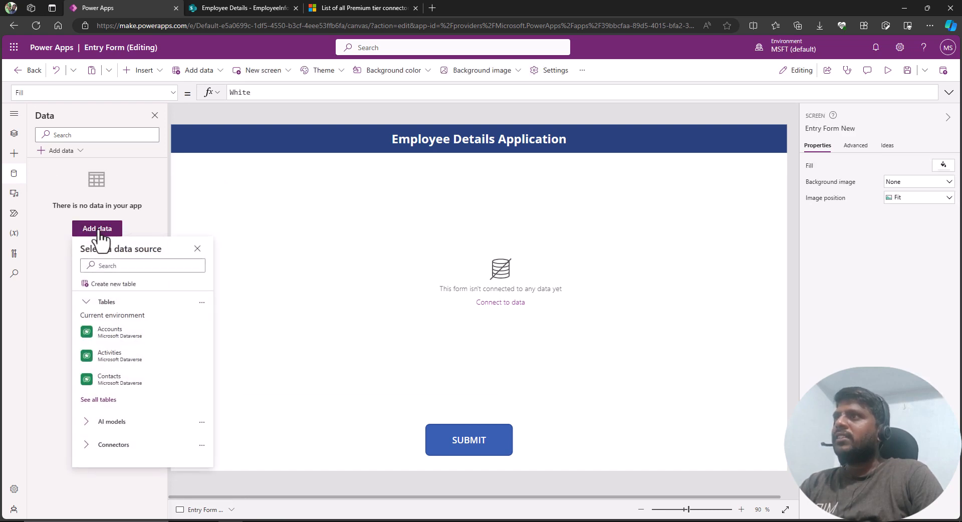
click(111, 266)
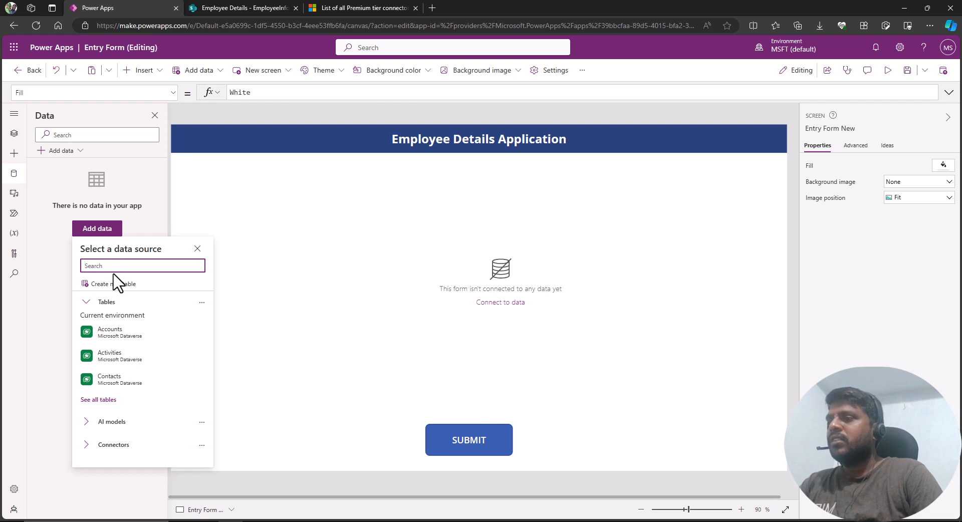
text(sharepoin)
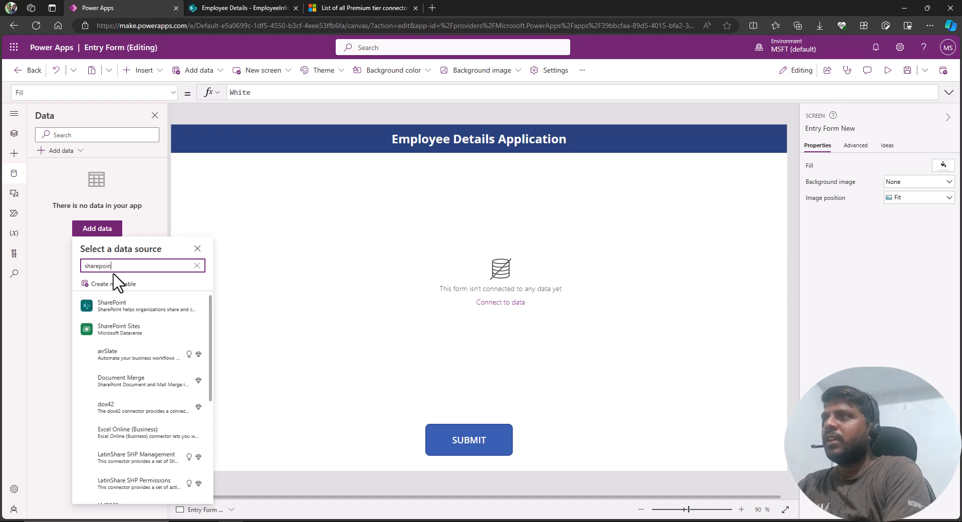
text(t)
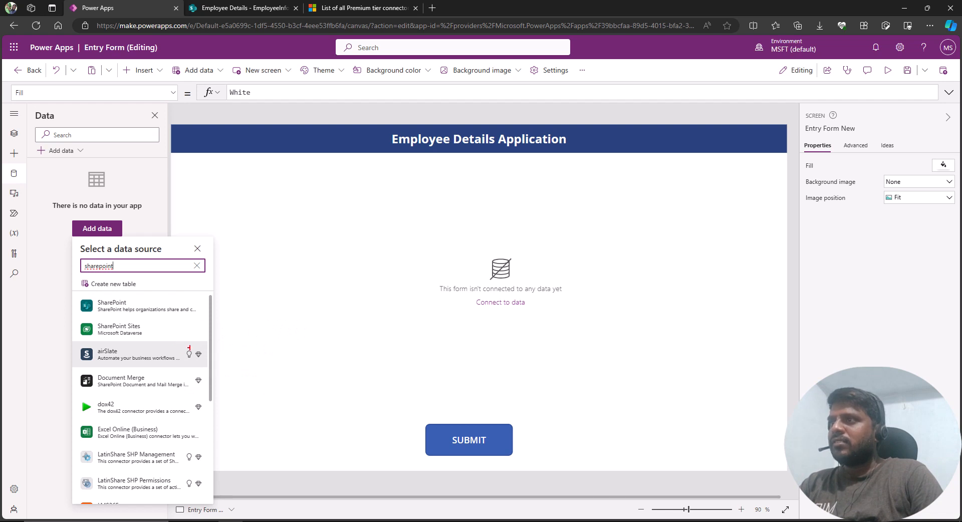
mouse_move(175, 347)
mouse_down()
mouse_move(215, 380)
mouse_move(215, 425)
mouse_up()
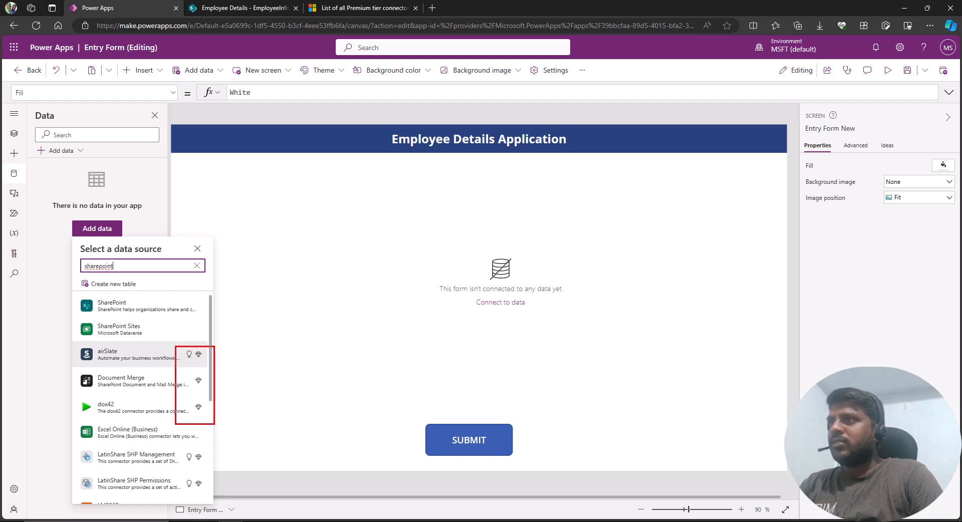
key(Escape)
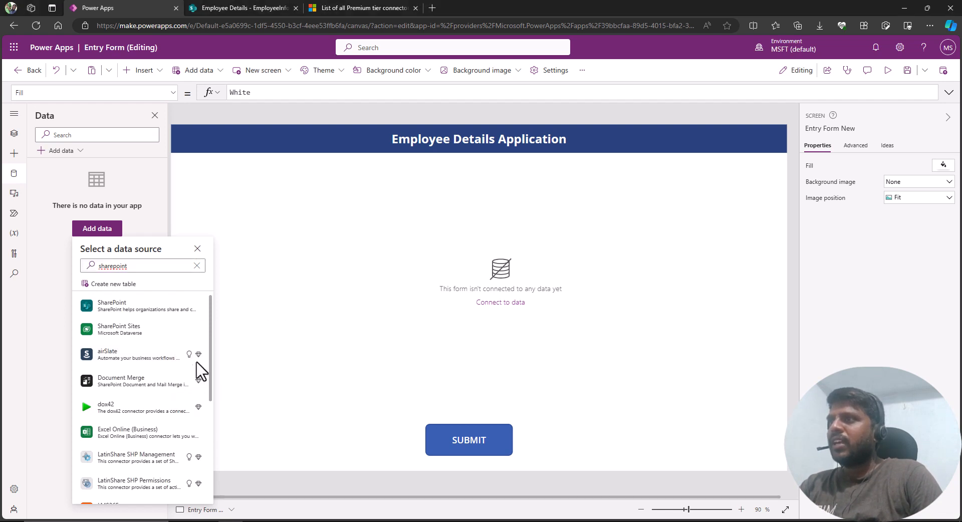
Connect to SharePoint directly and add the EmployeeInfo list from the Employee Details site.
click(135, 313)
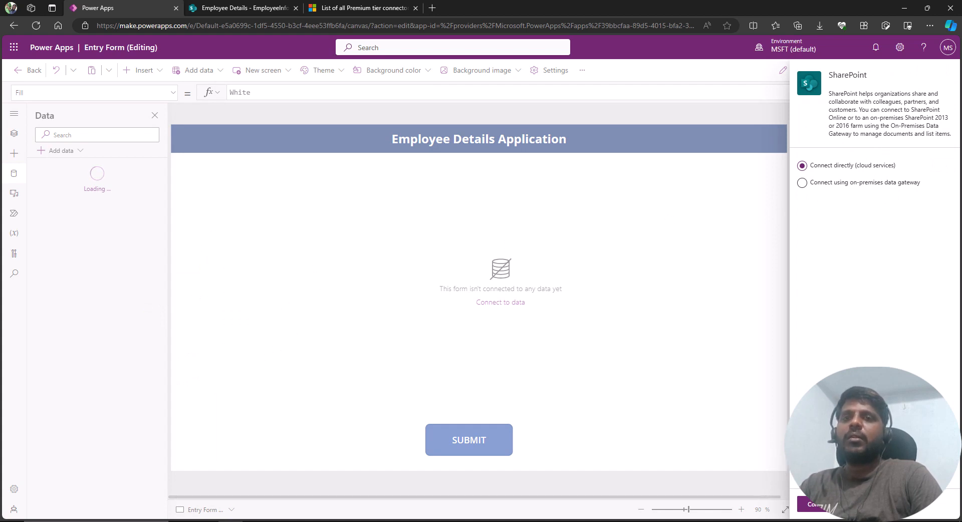
click(819, 506)
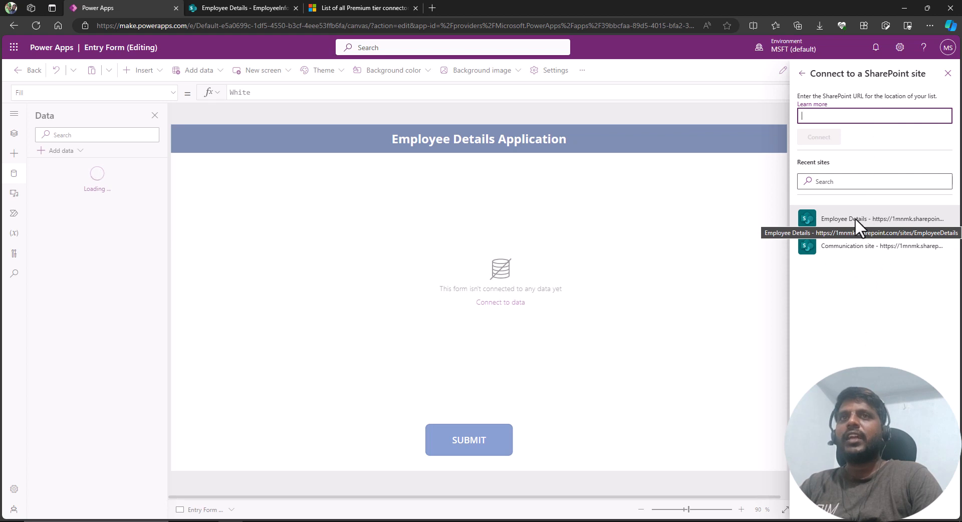
click(842, 219)
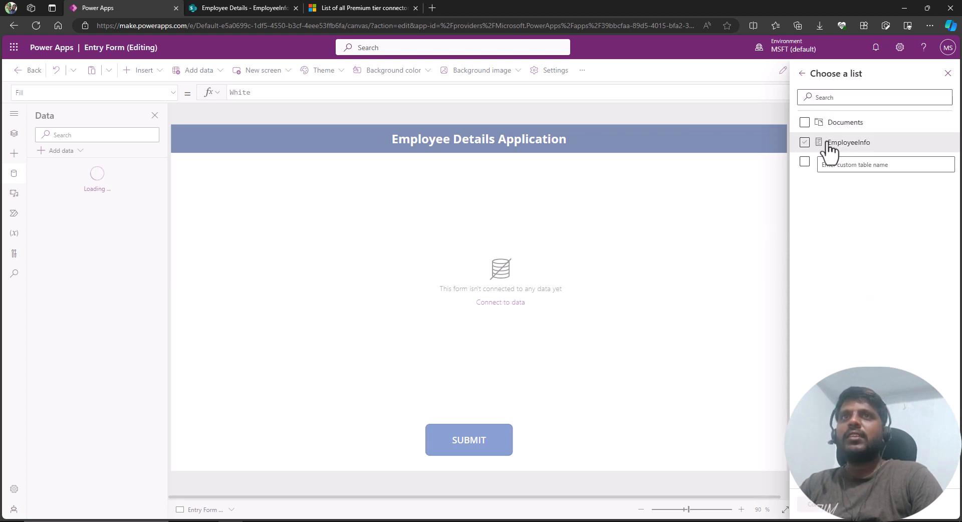
click(823, 145)
click(805, 143)
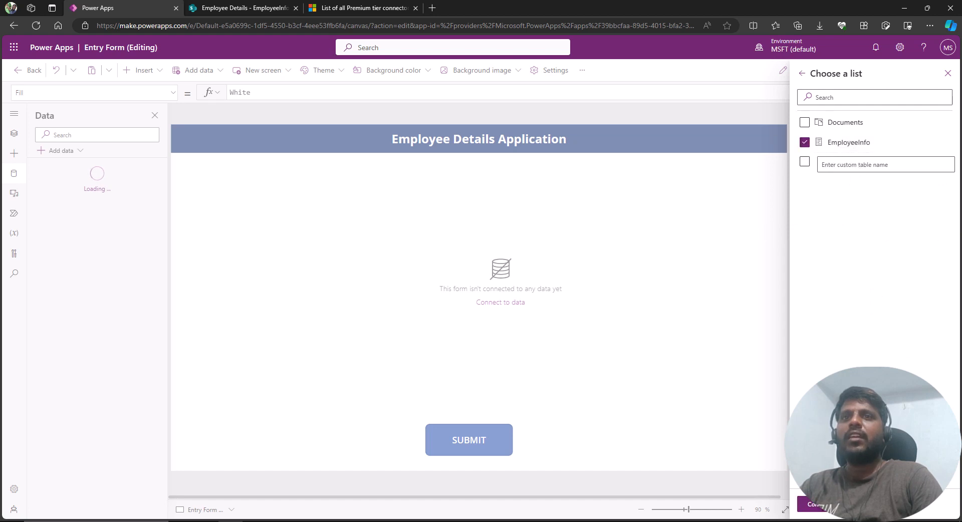
click(818, 507)
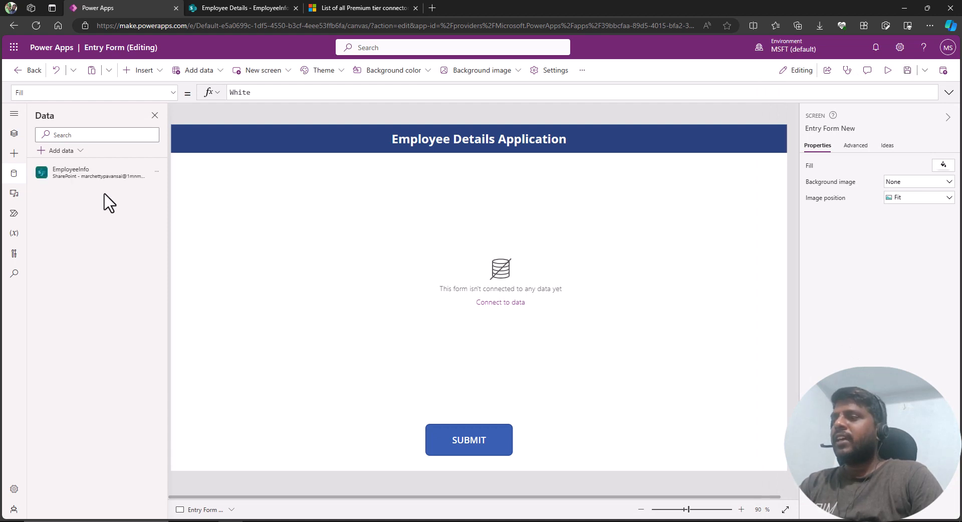
Inspect the EmployeeInfo data source details, then close the Data pane.
drag(54, 170, 145, 201)
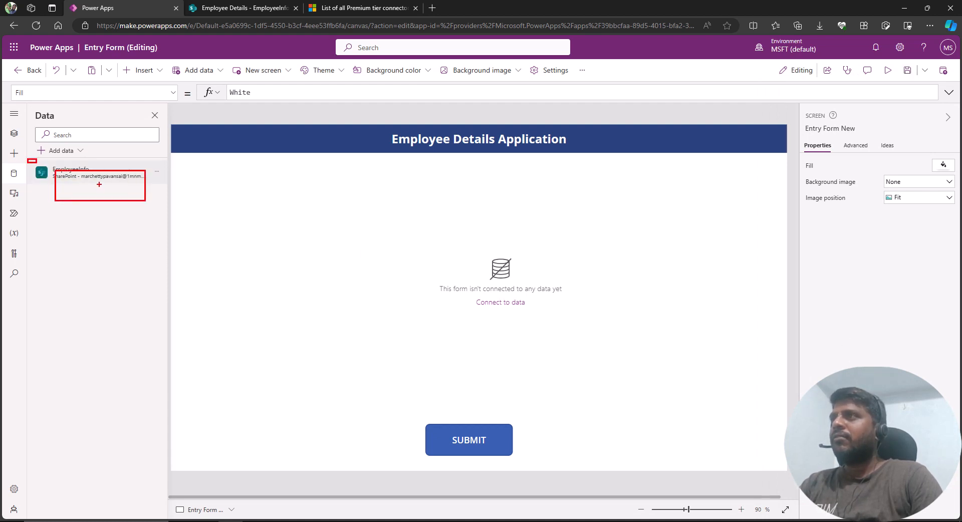
mouse_move(97, 176)
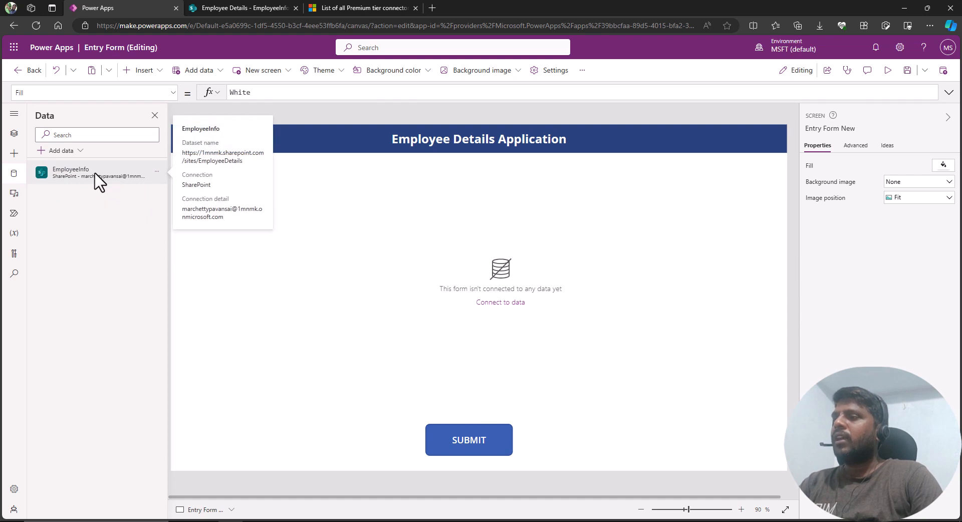
drag(34, 159, 141, 190)
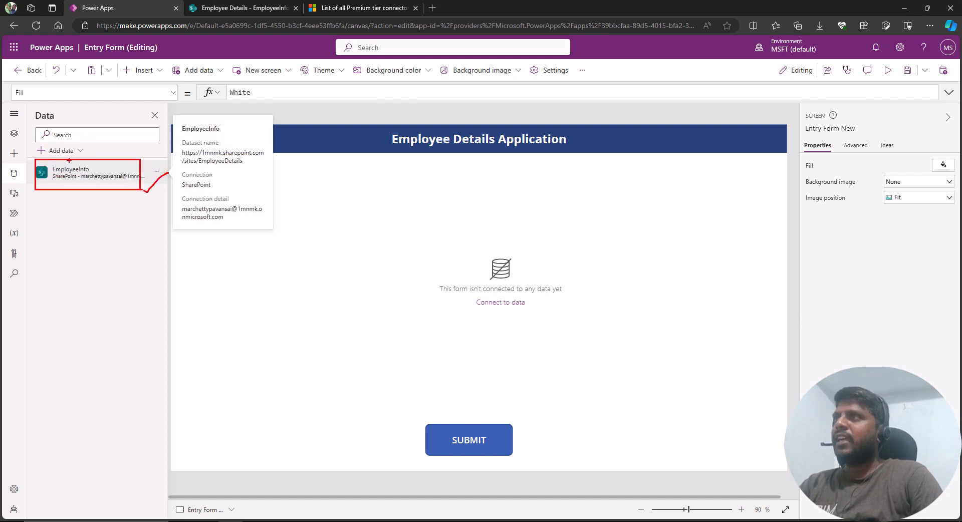
click(155, 115)
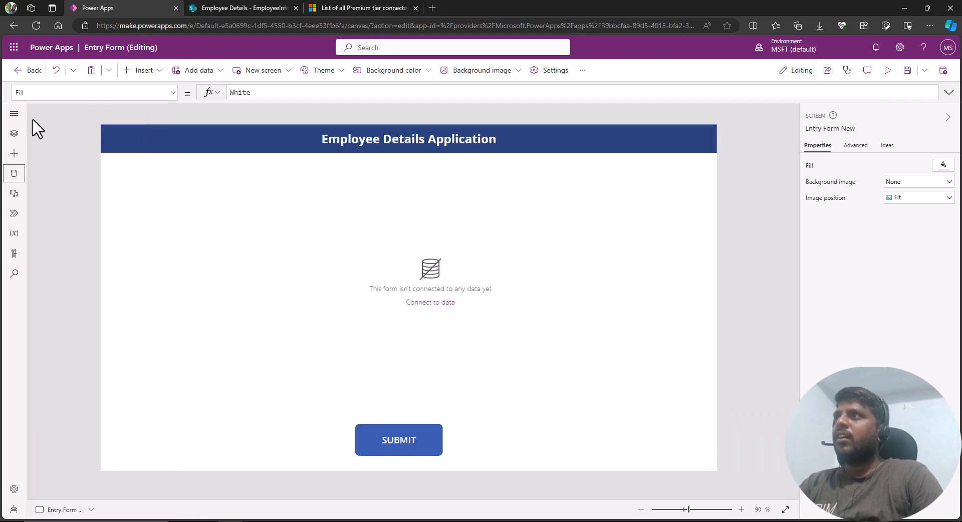
Duplicate the editor's browser tab and open the environment's Connections list.
right_click(155, 11)
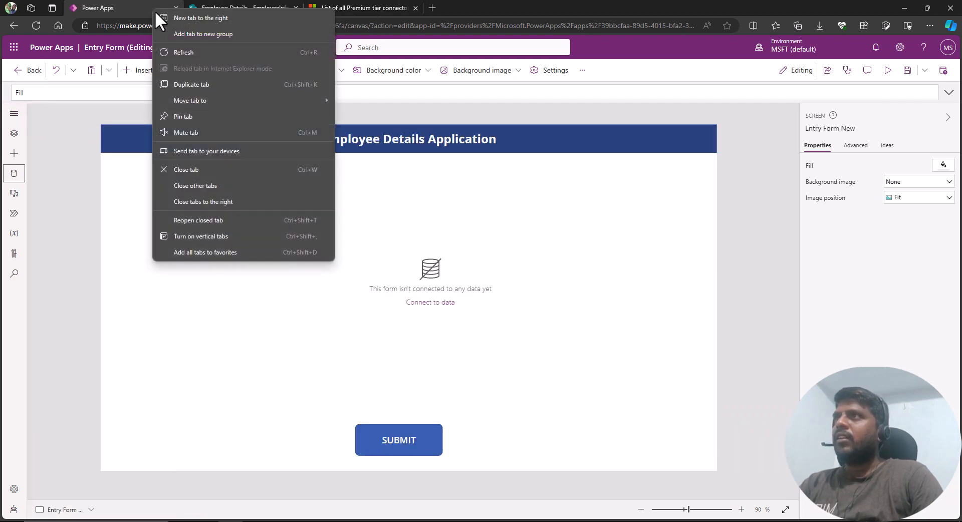
click(216, 86)
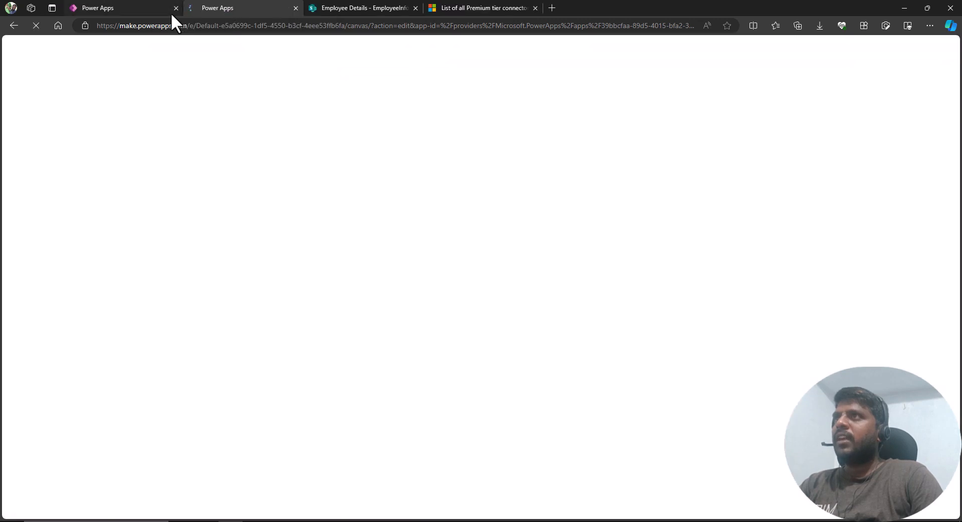
click(144, 2)
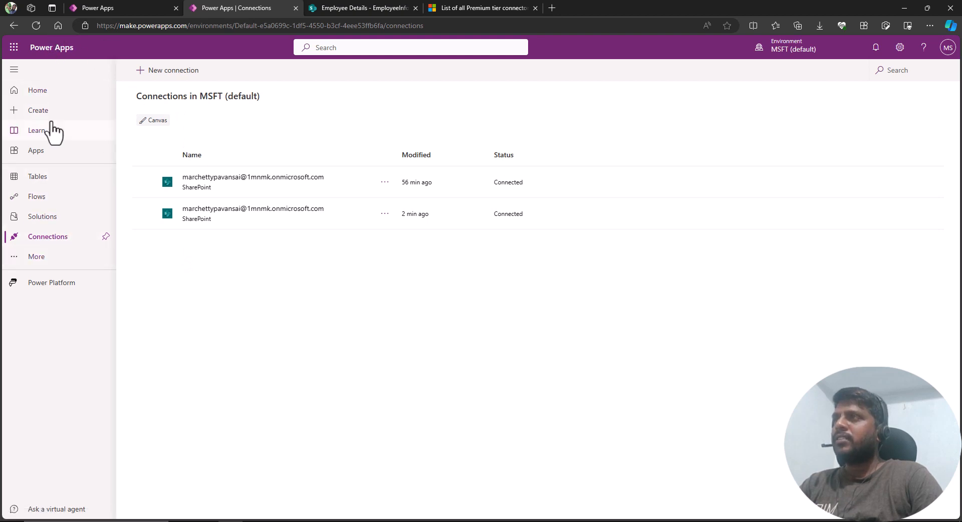
click(51, 263)
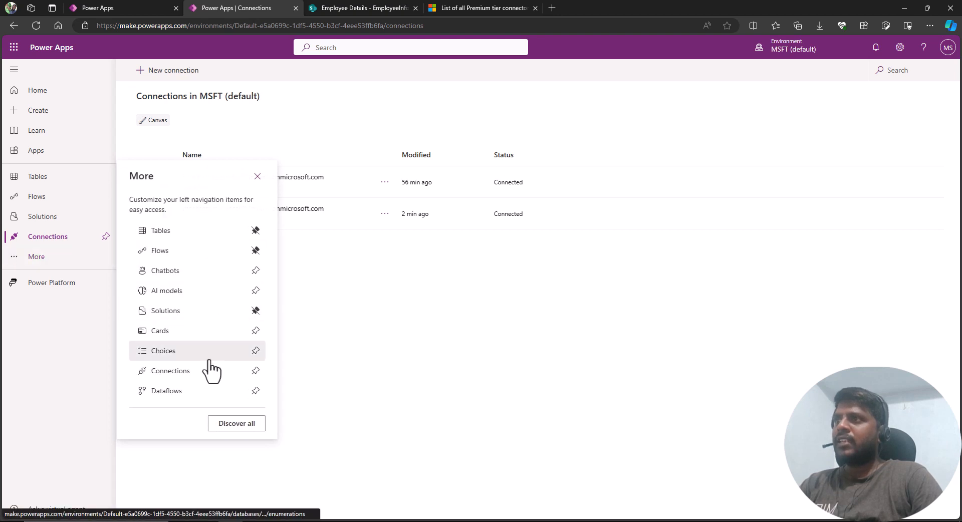
click(176, 371)
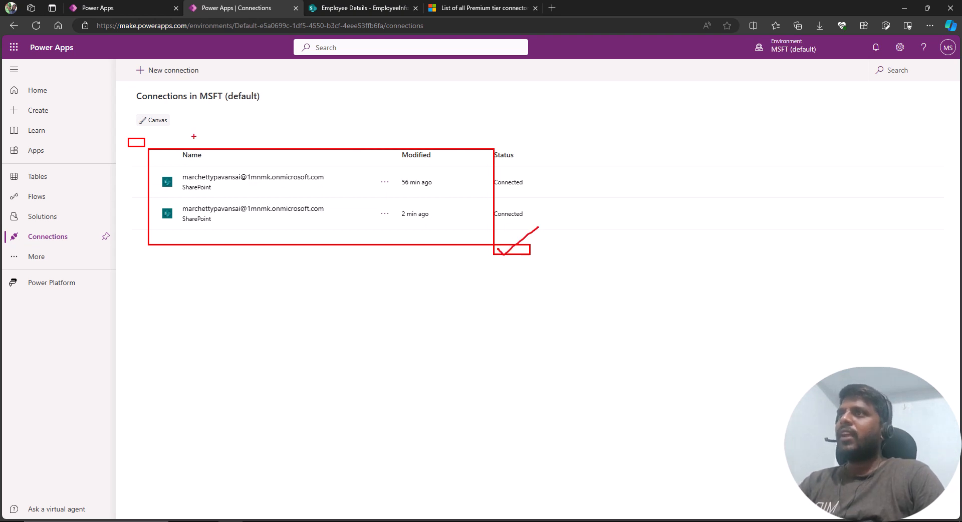
key(Escape)
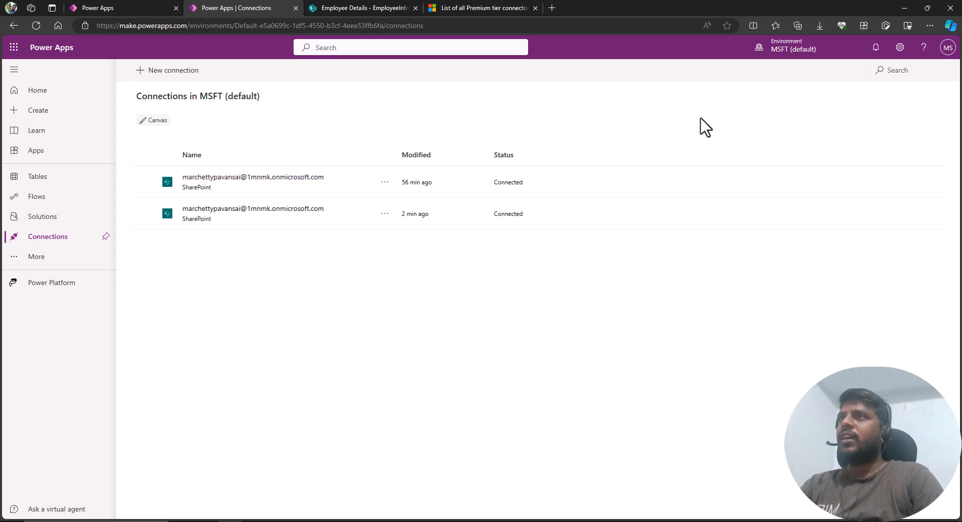
Browse the New connection catalogue of available connectors.
click(177, 75)
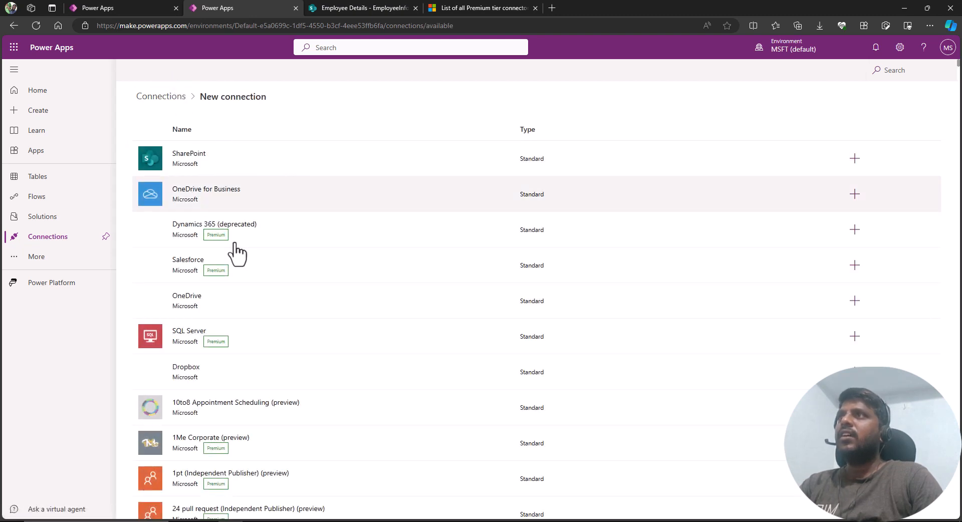
scroll(488, 234, down, 12)
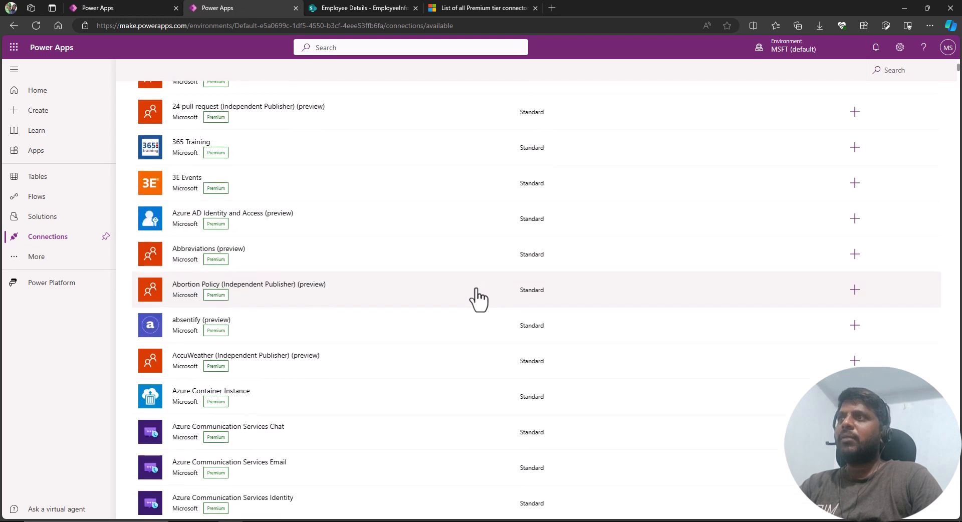
scroll(473, 306, down, 4)
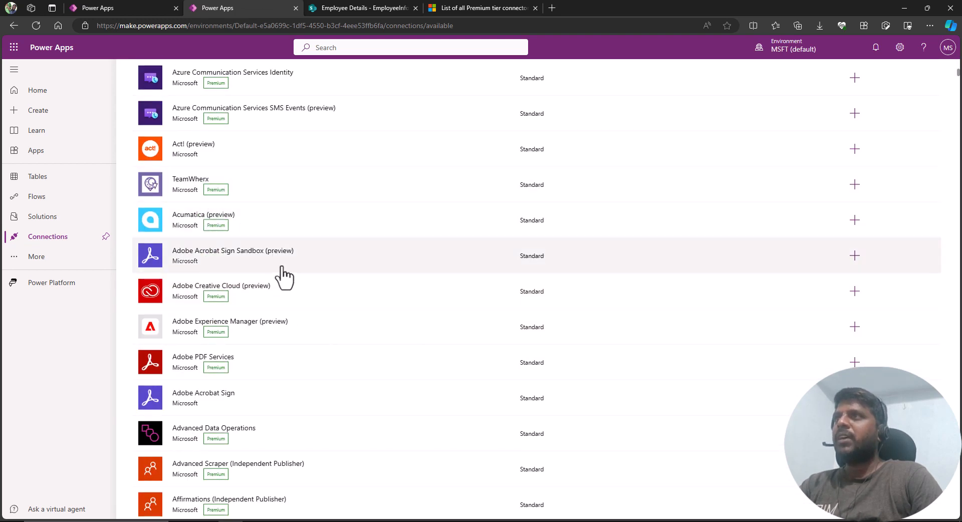
scroll(307, 340, down, 3)
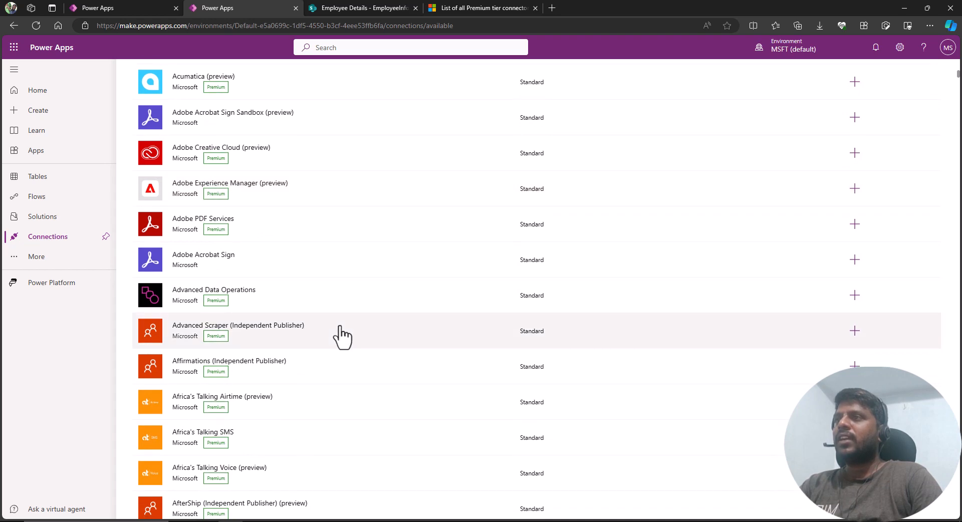
scroll(341, 305, up, 20)
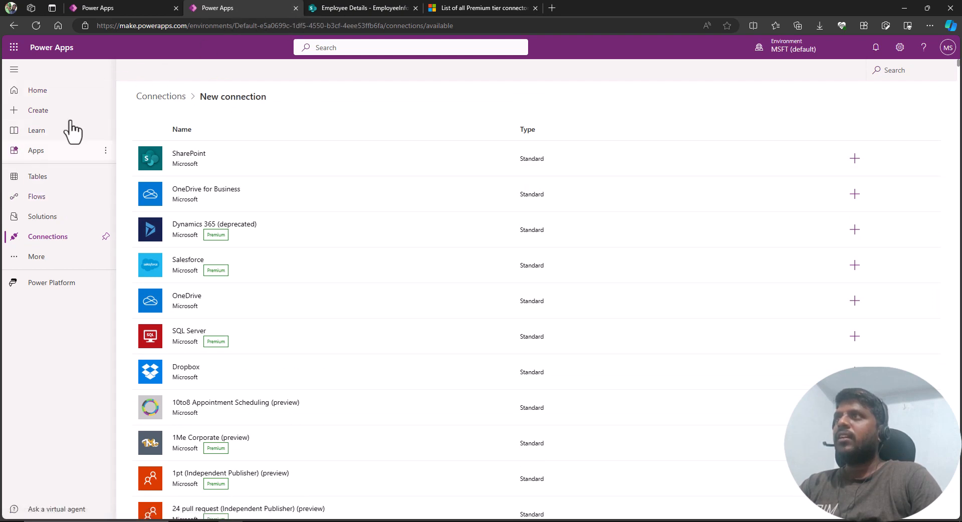
click(65, 261)
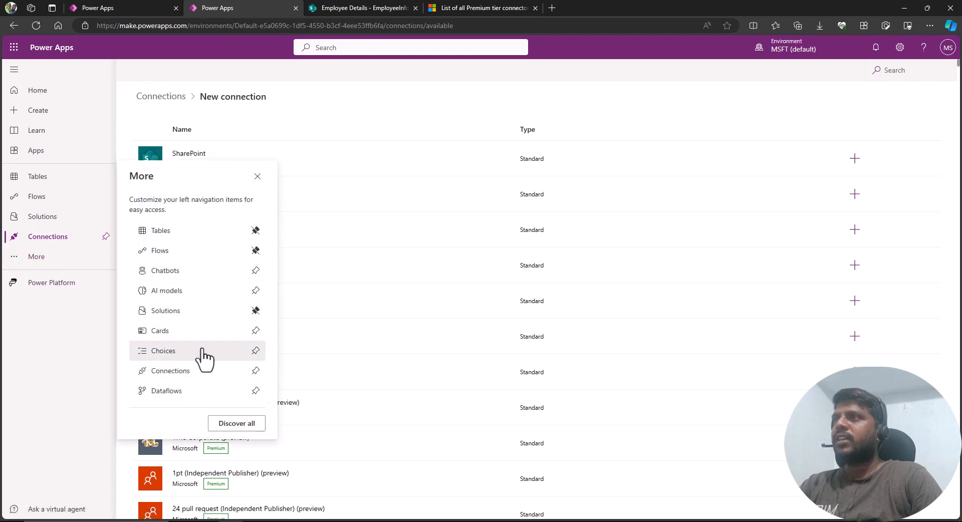
click(327, 104)
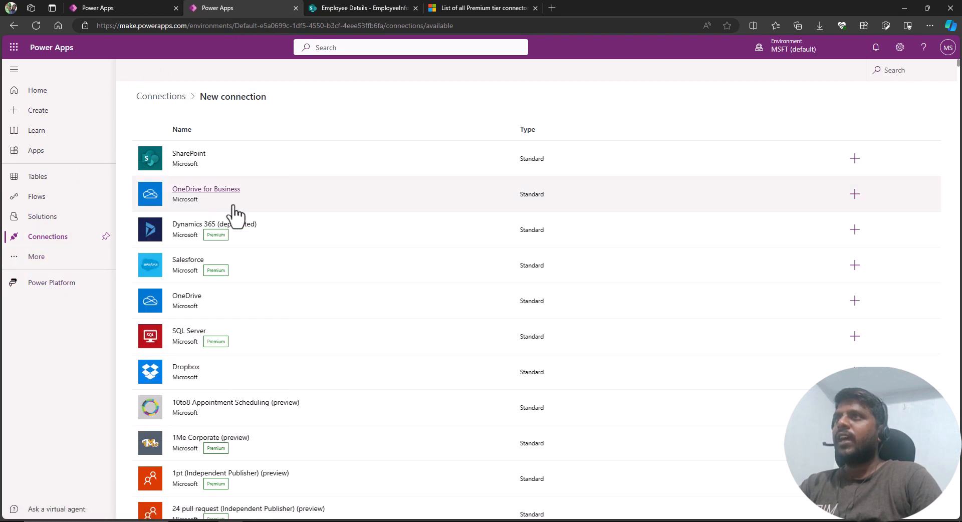
Return to the app editor tab and set the Edit form's data source to the EmployeeInfo list.
click(295, 8)
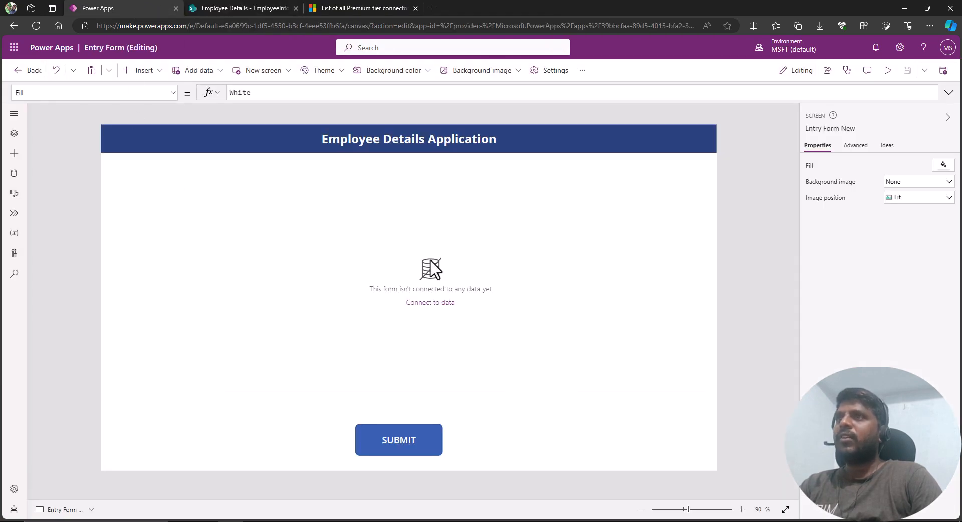
click(441, 296)
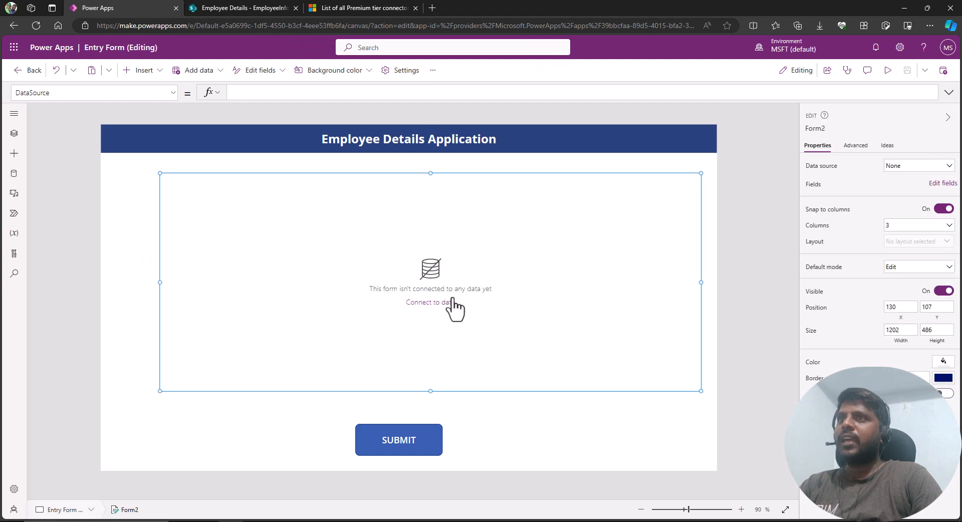
click(902, 166)
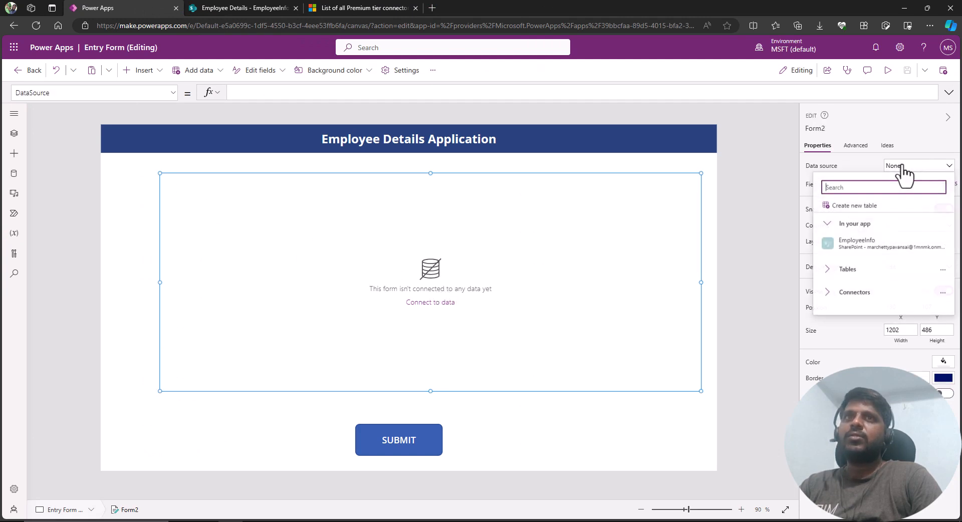
click(858, 244)
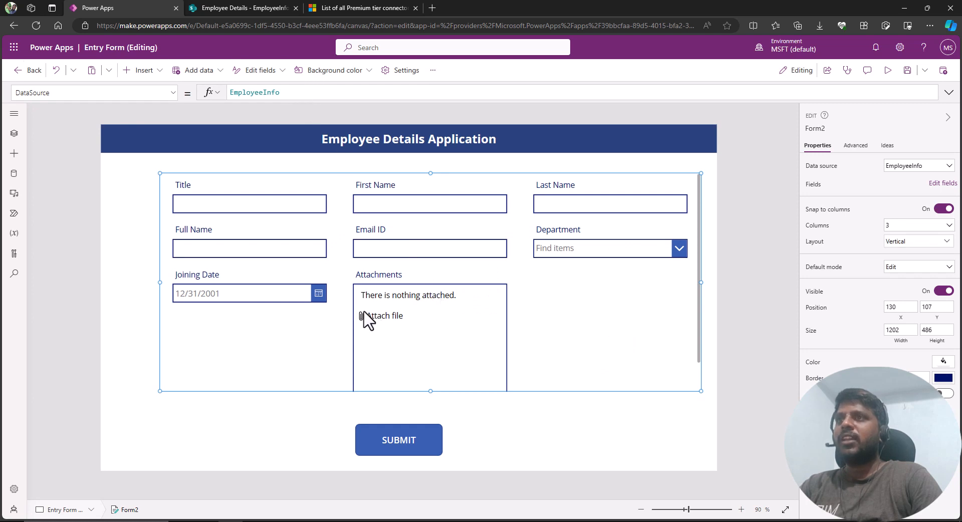
Move the Edit form slightly up and to the left on the screen.
click(315, 177)
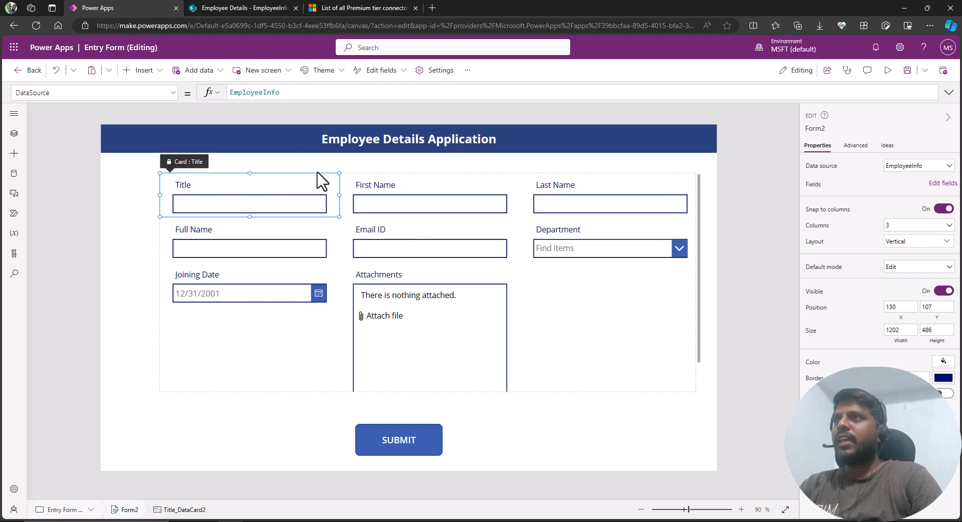
click(377, 178)
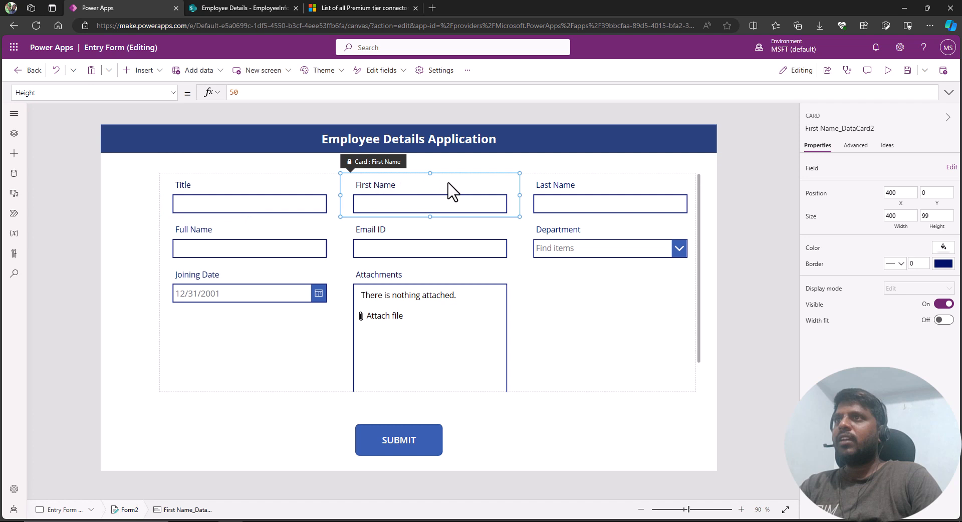
click(532, 292)
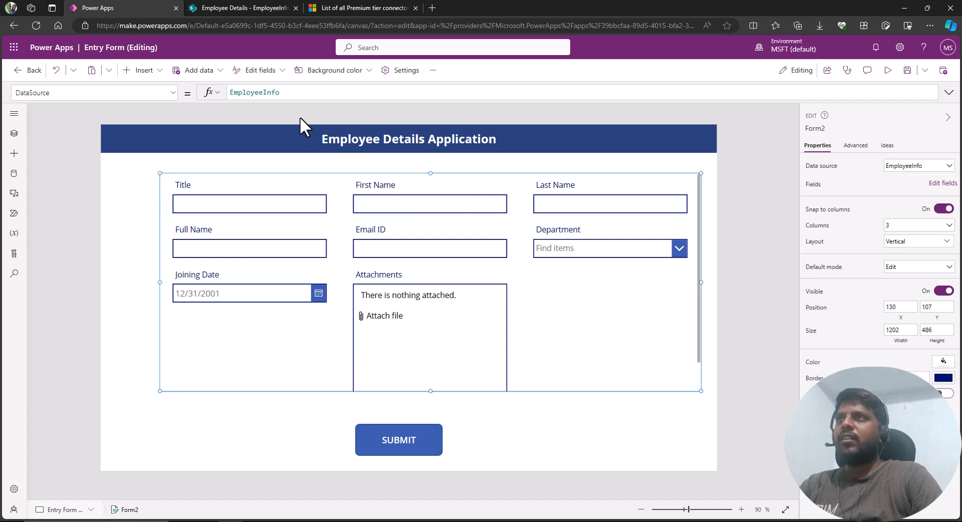
drag(303, 174, 275, 170)
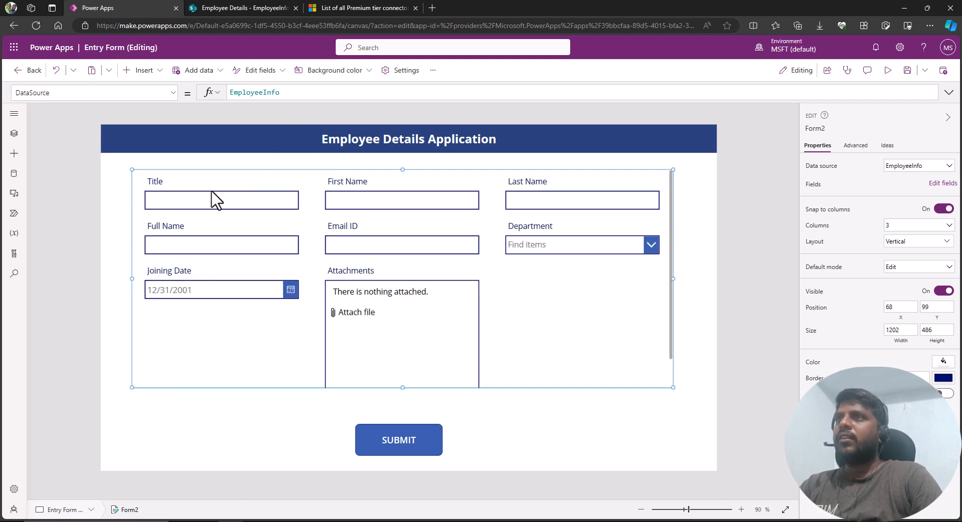
Unlock the Title card, change its label text to "Employee ID", and save the app.
click(161, 188)
click(154, 182)
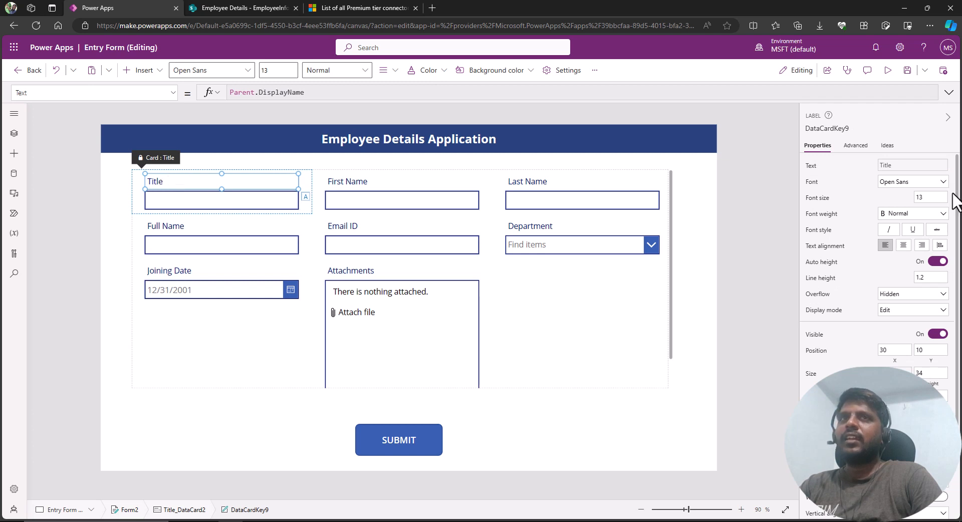
click(856, 146)
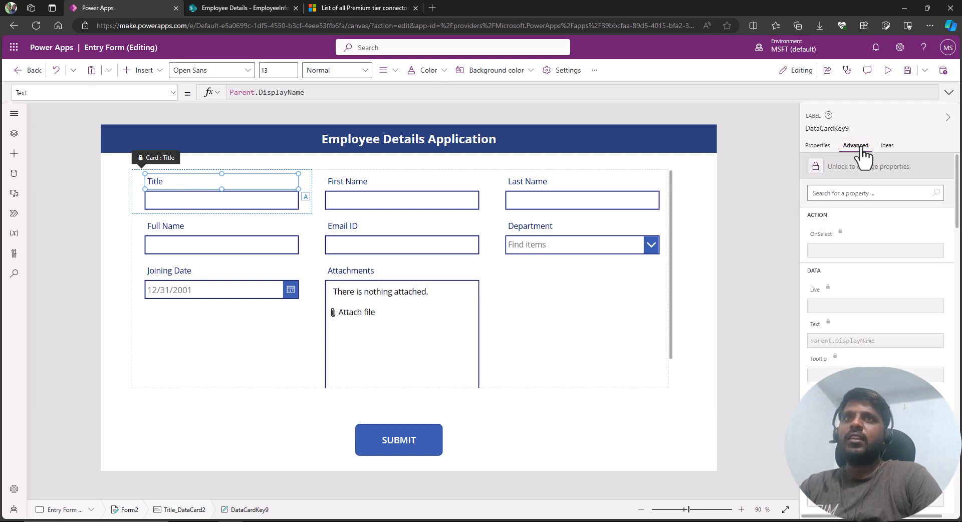
click(847, 167)
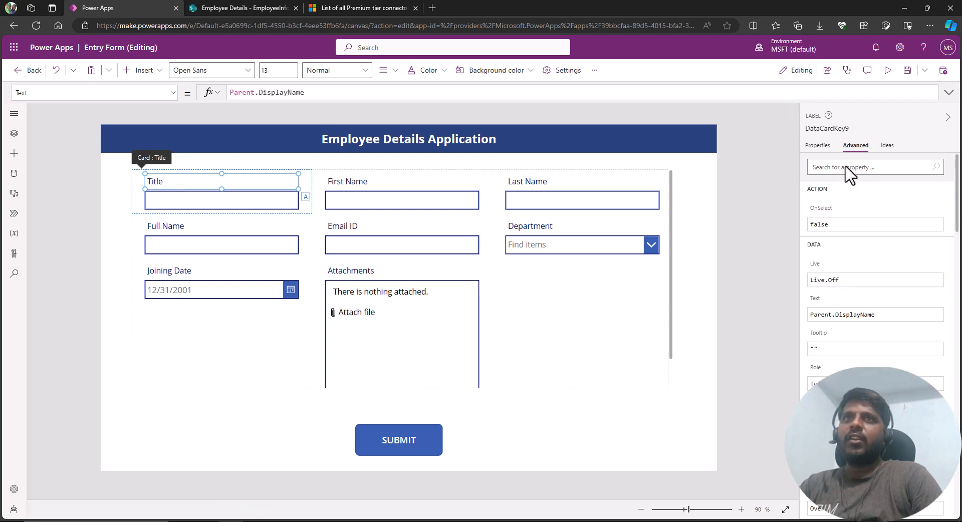
double_click(173, 181)
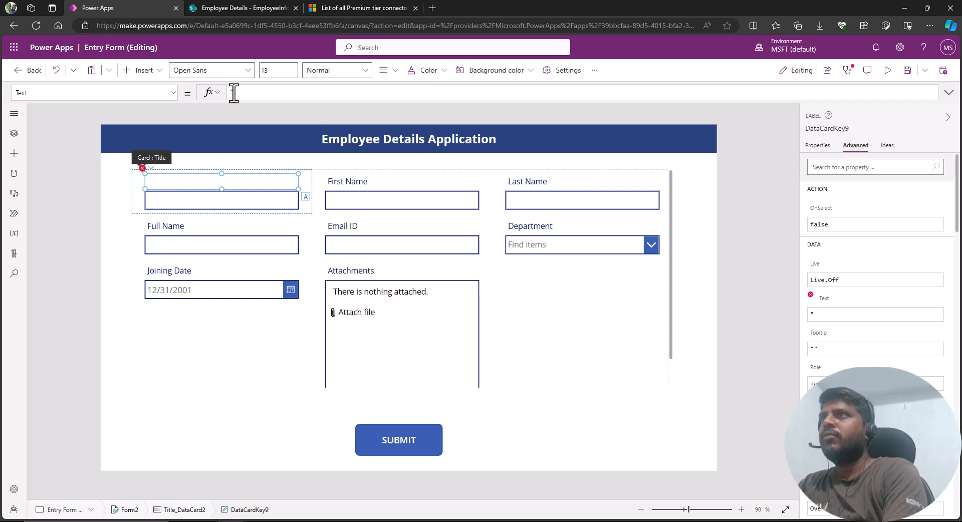
text(Employee )
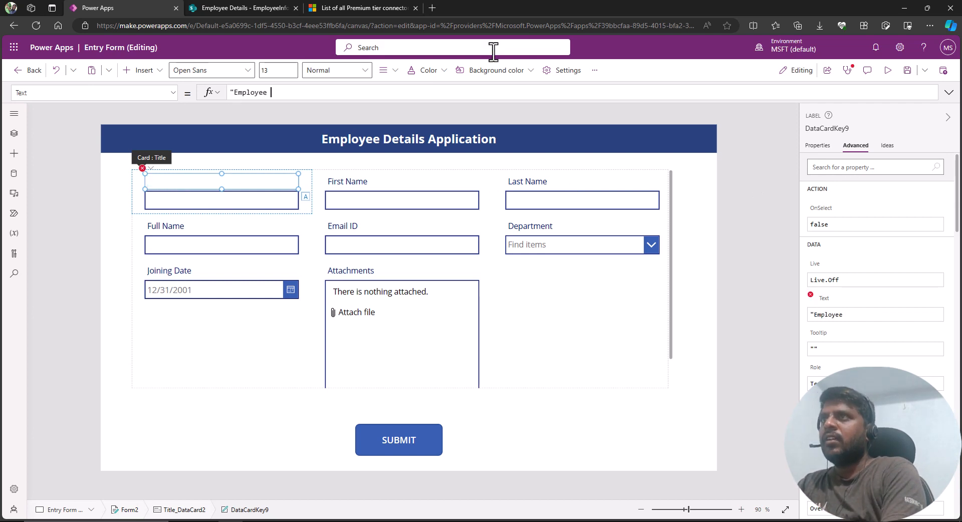
text(ID")
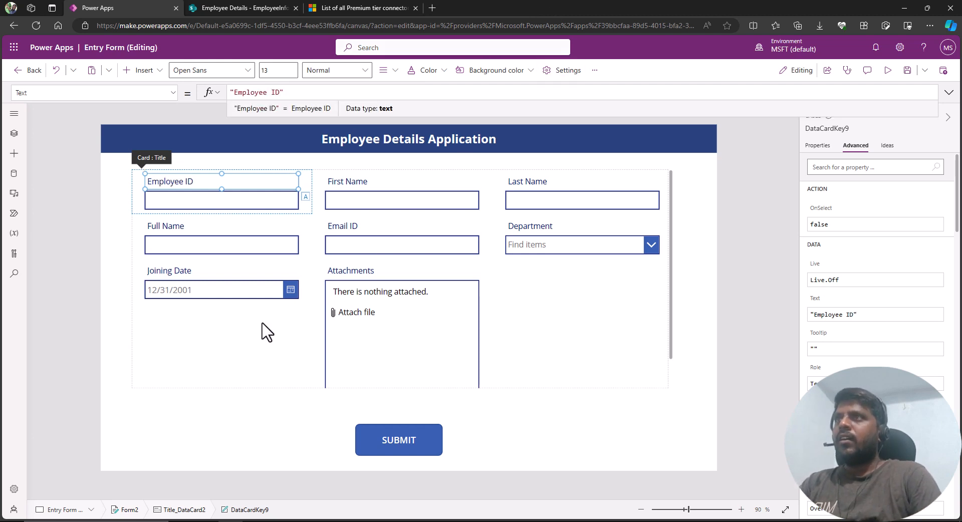
click(912, 71)
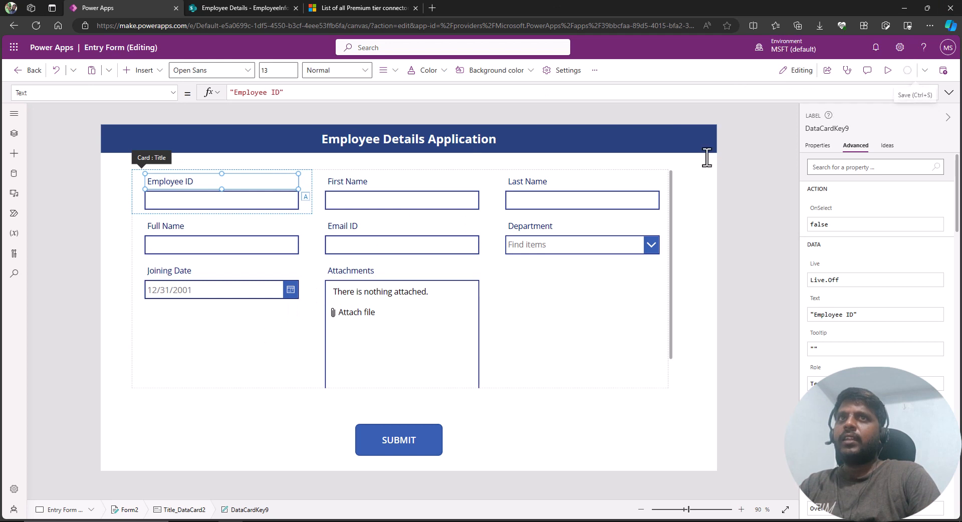
Resize the Attachments card within the form so the layout fits above the Submit button.
click(447, 323)
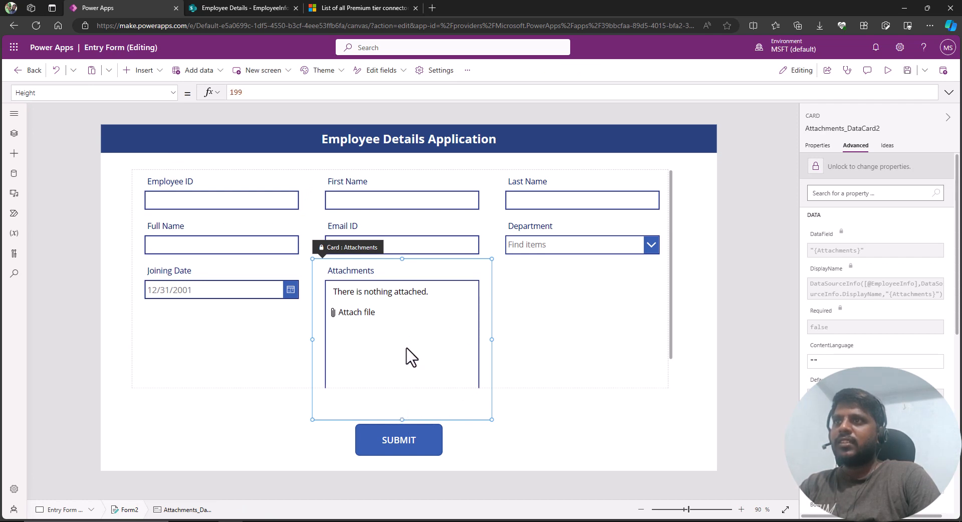
drag(484, 269, 417, 371)
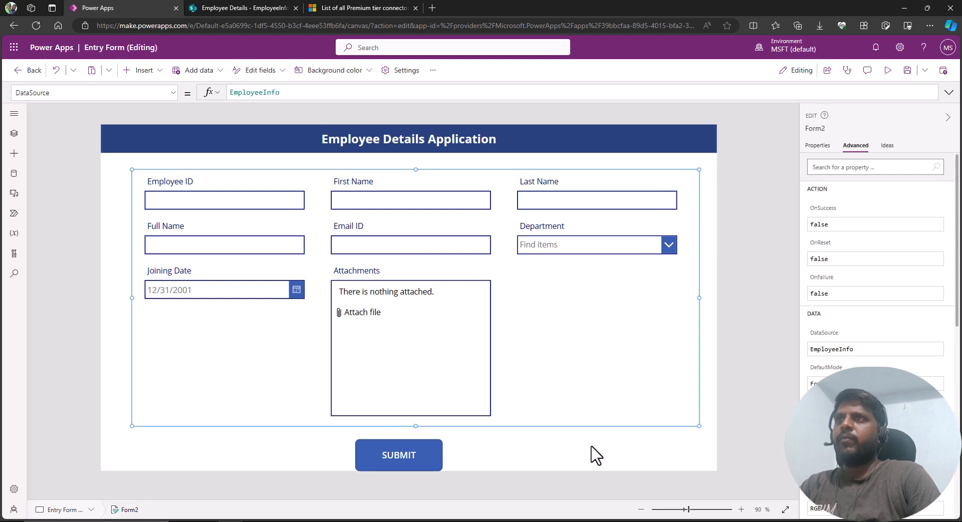
click(592, 446)
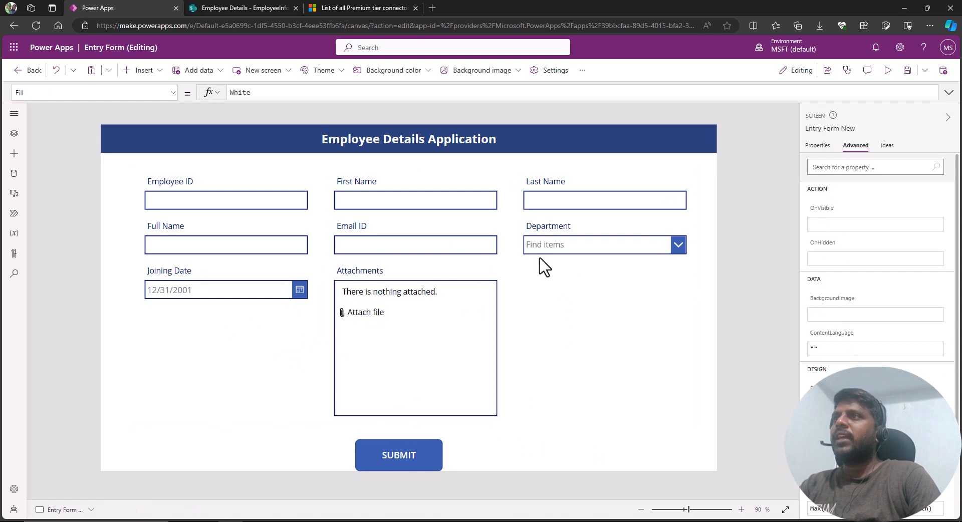
Inspect the form's data cards, then preview the app and close the preview.
click(186, 193)
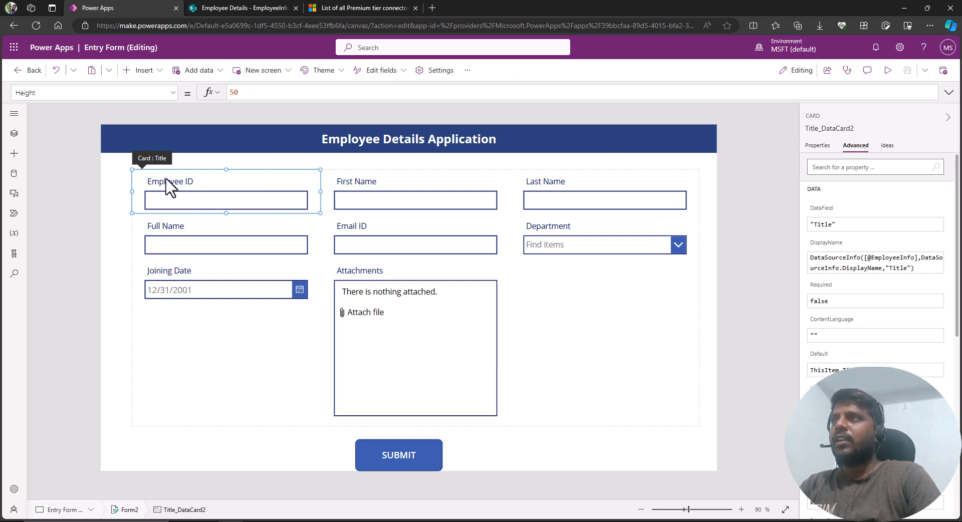
click(377, 195)
click(597, 201)
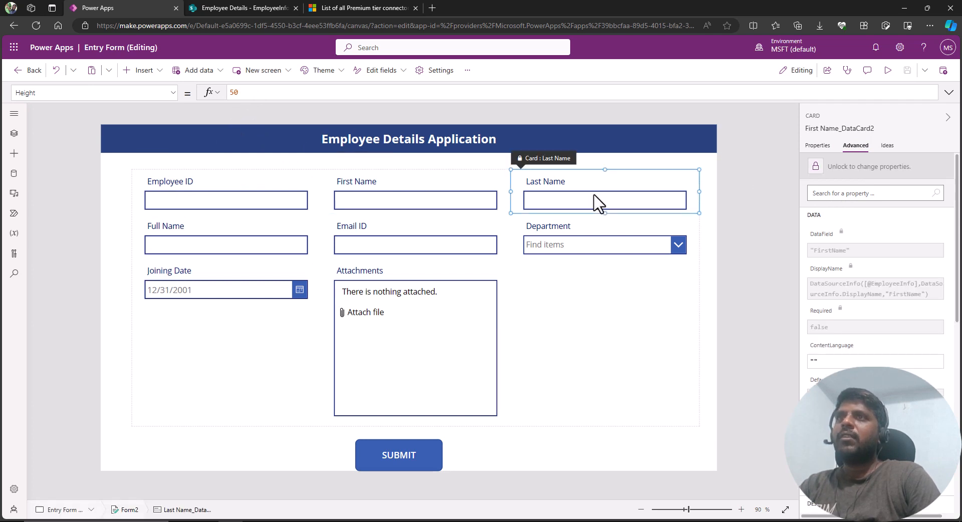
click(163, 252)
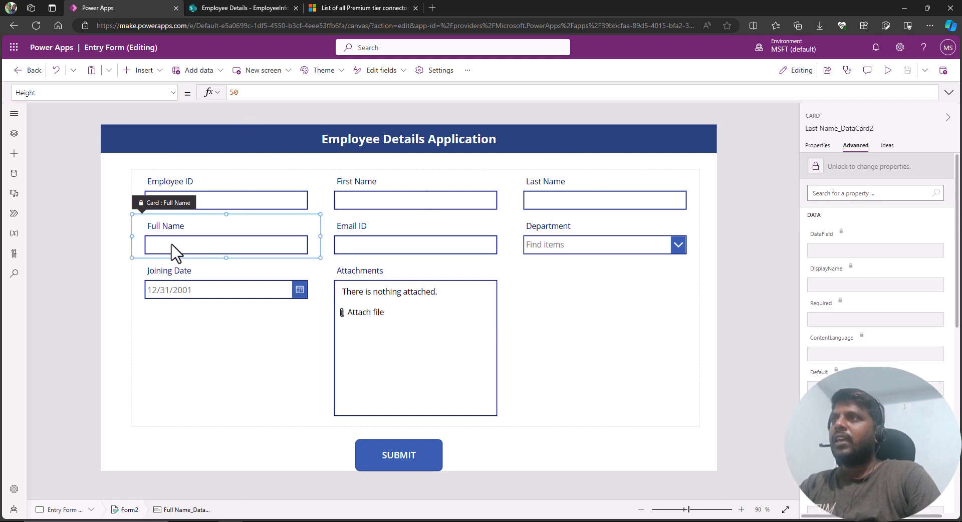
click(187, 249)
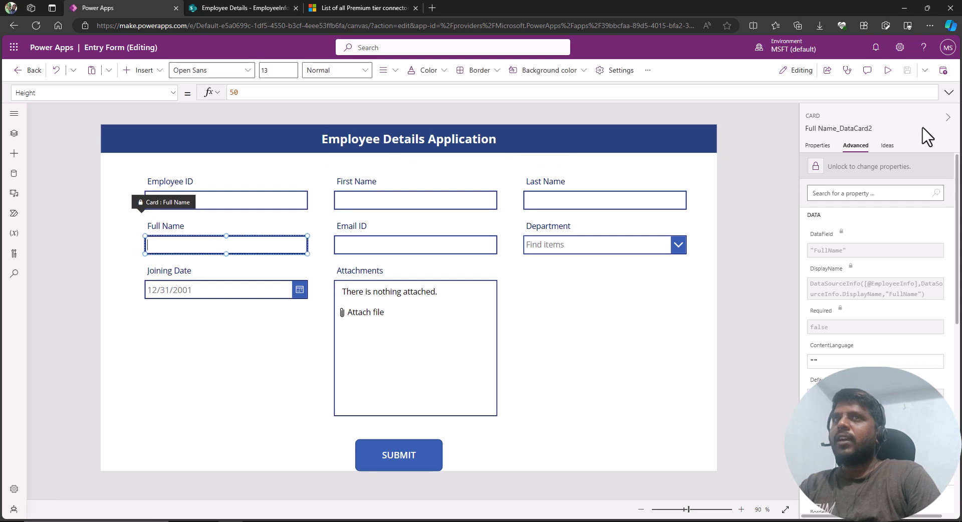
click(887, 71)
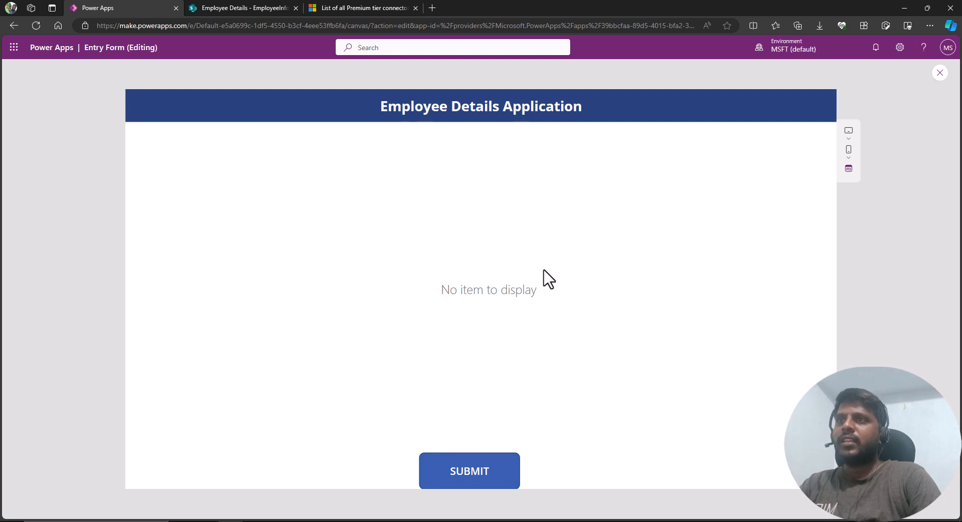
click(939, 74)
click(577, 327)
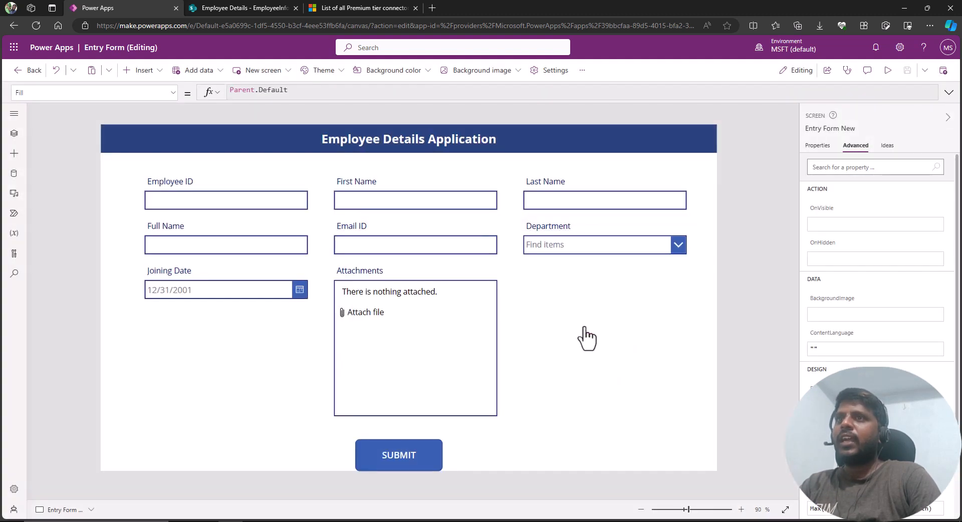
Insert a button and place it in the screen's upper-right corner above the form.
click(14, 136)
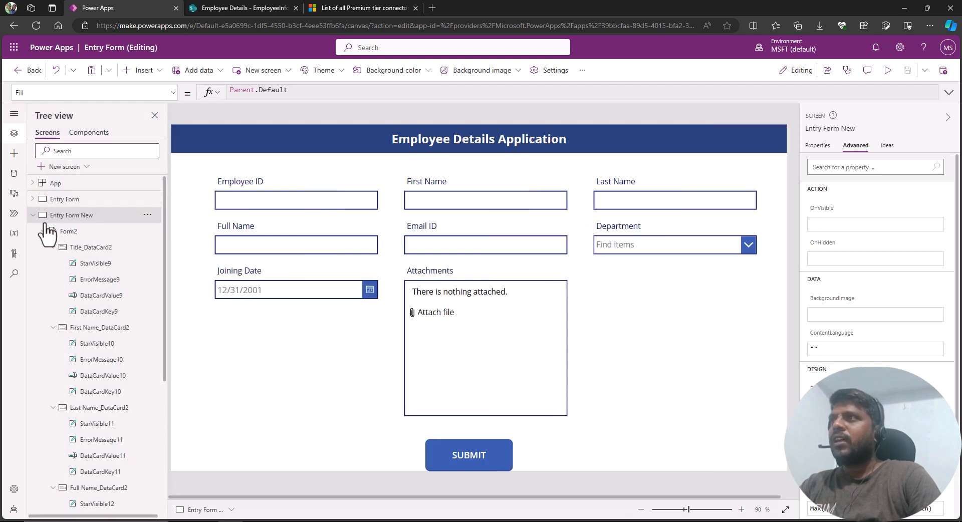
scroll(75, 308, down, 2)
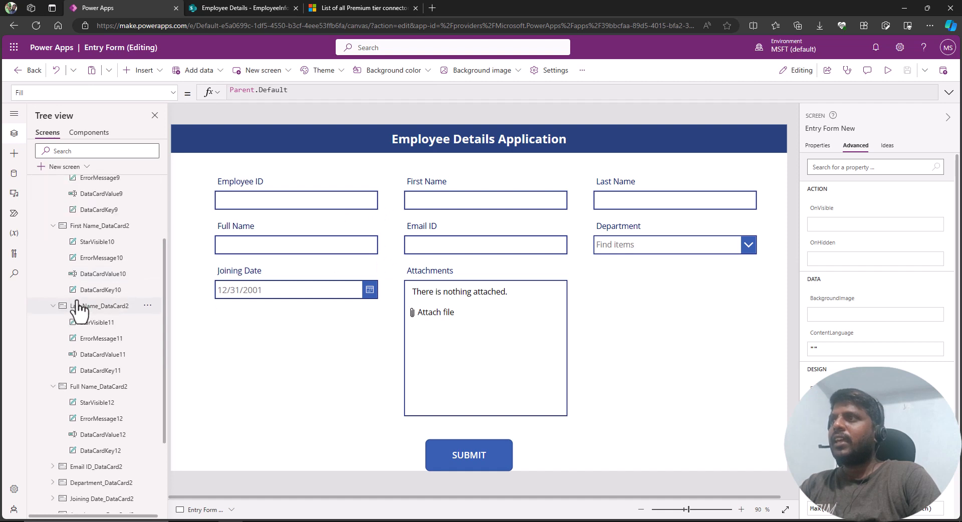
scroll(92, 314, down, 1)
scroll(101, 280, up, 4)
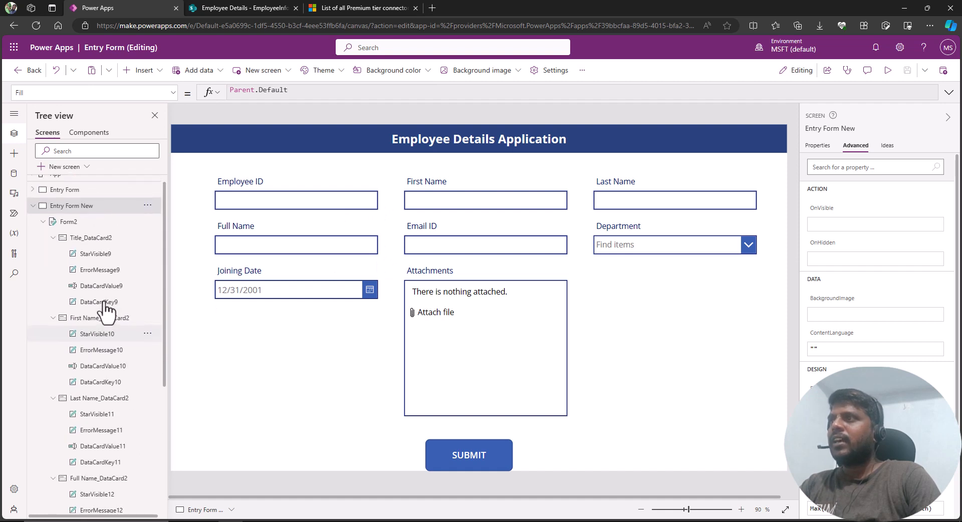
click(43, 222)
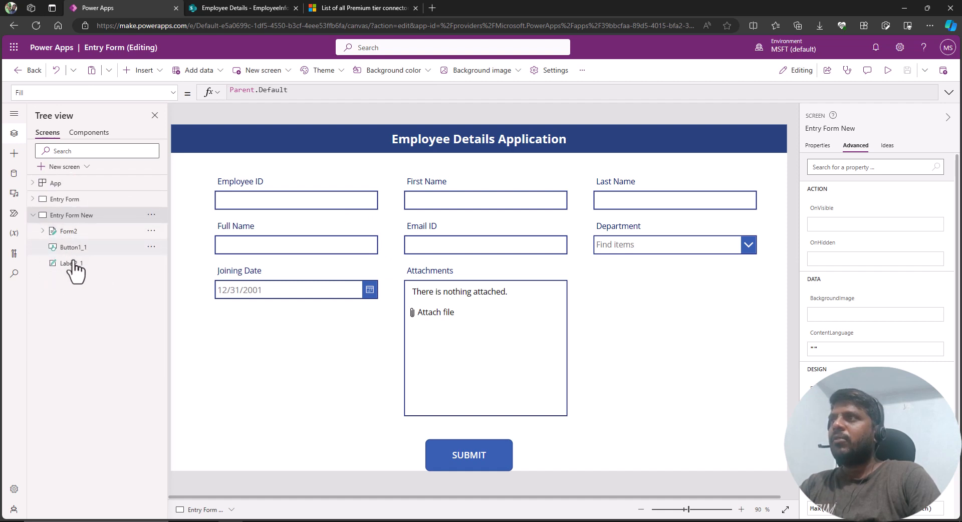
click(14, 156)
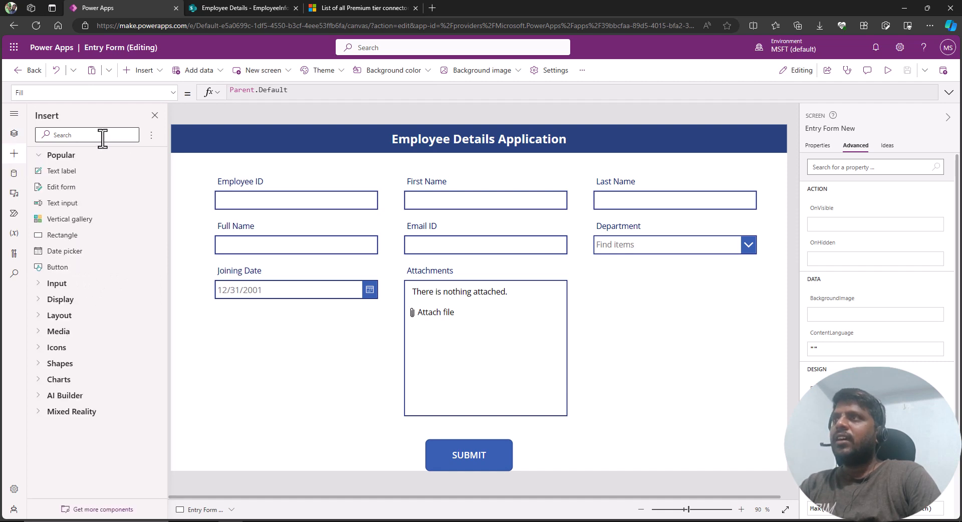
click(65, 267)
drag(239, 149, 735, 170)
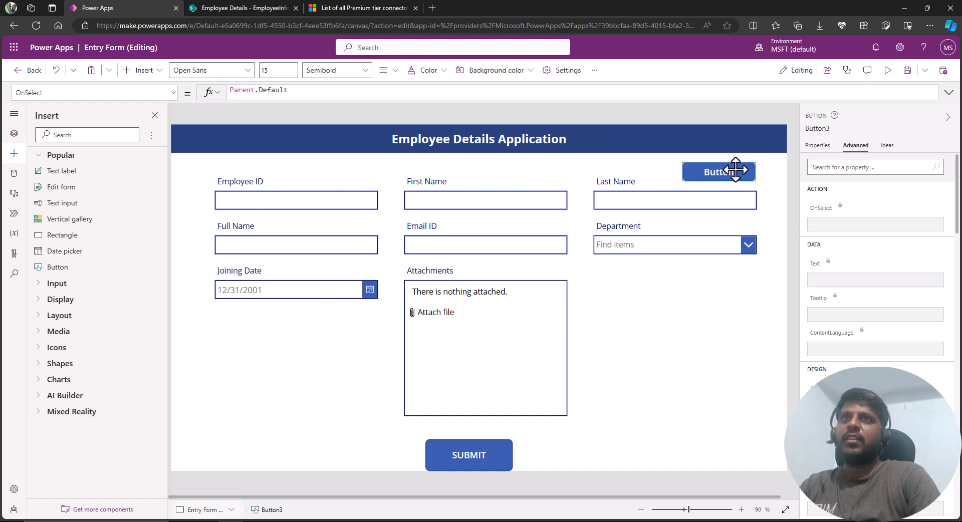
Set the new button's text to "New Form".
click(817, 147)
double_click(902, 167)
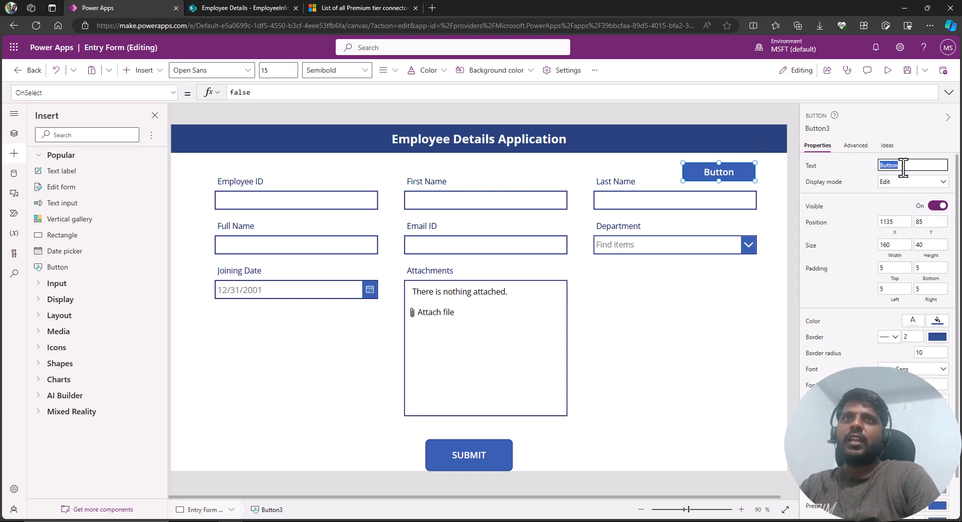
text(New Form)
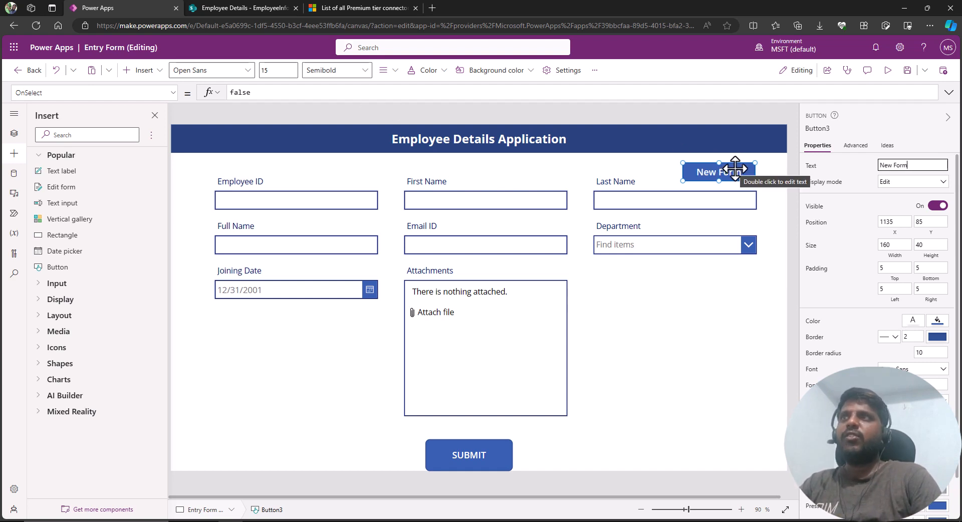
Set the New Form button's OnSelect formula to NewForm with the form as its argument.
click(55, 92)
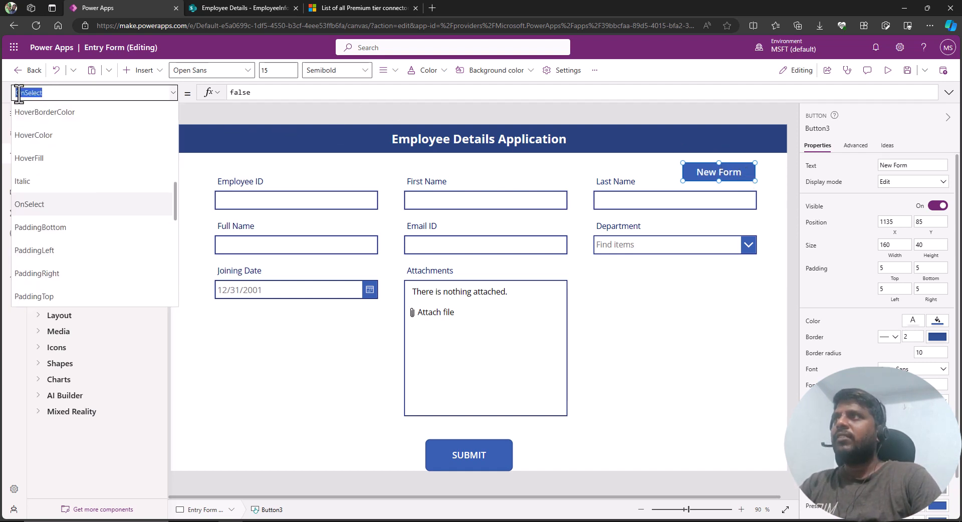
click(281, 93)
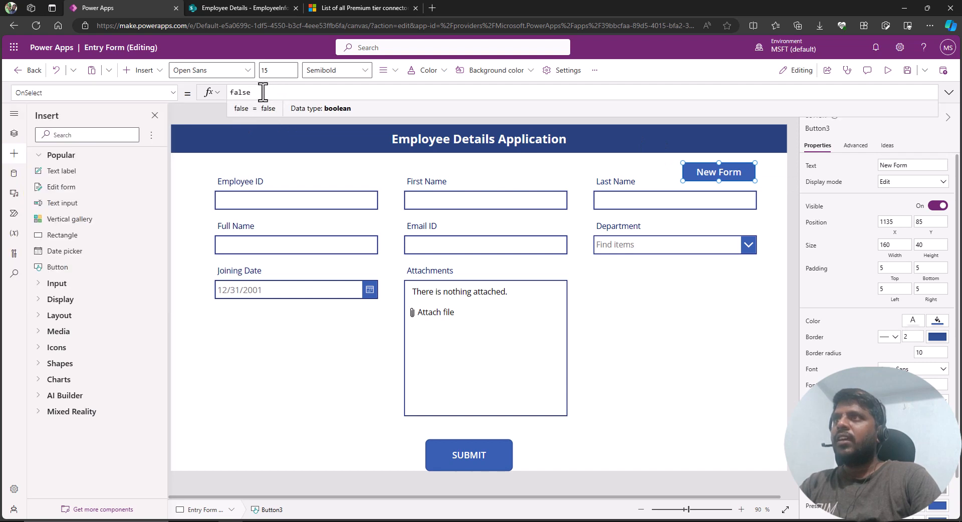
drag(262, 92, 233, 92)
key(BackSpace)
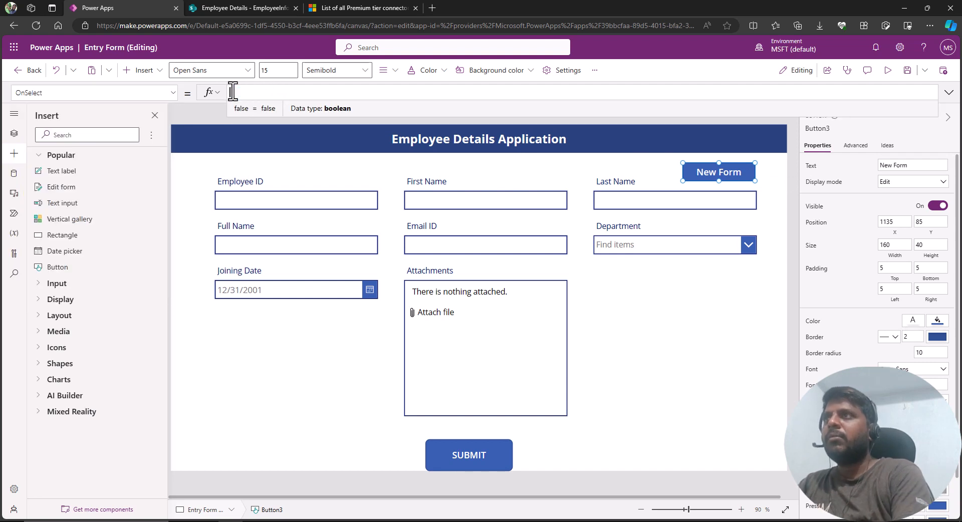
text(NewForm)
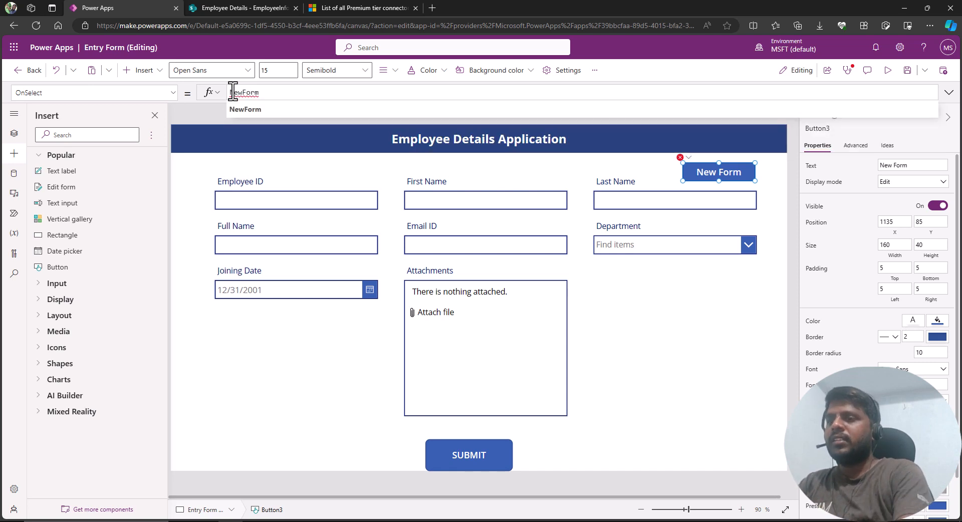
text(()
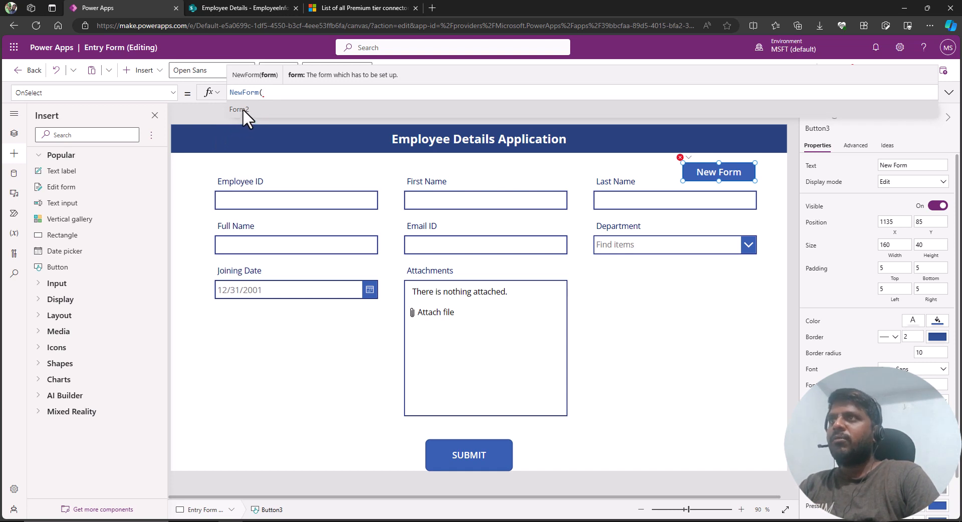
click(242, 108)
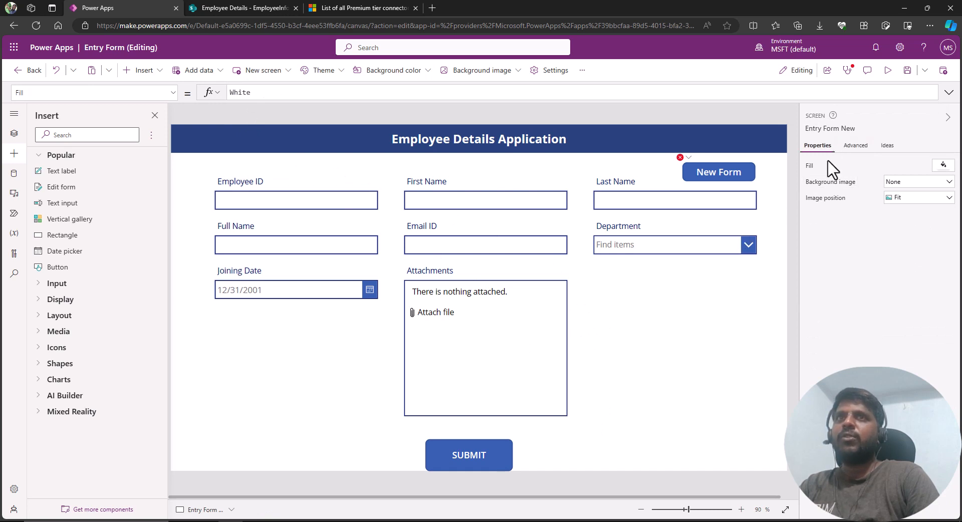
Rename the edit form to FormEmployees in the tree view.
click(687, 360)
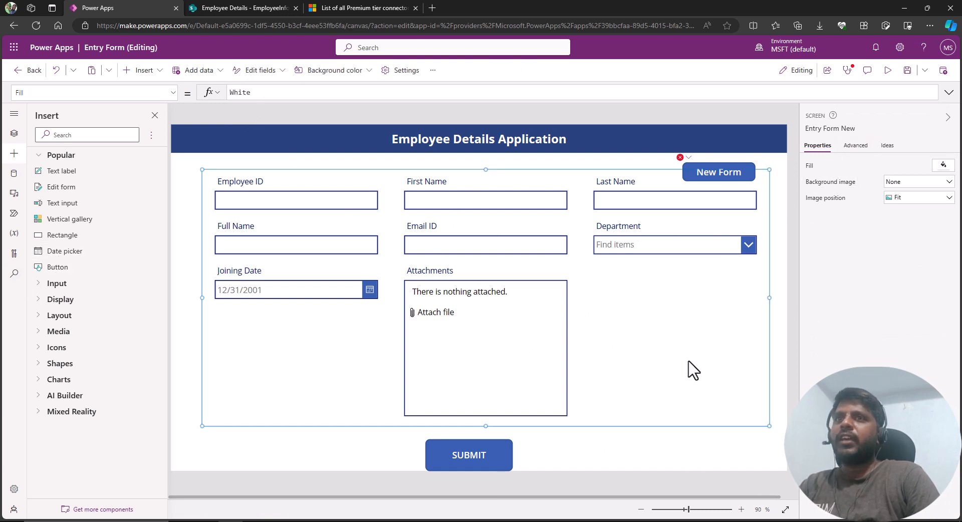
click(15, 133)
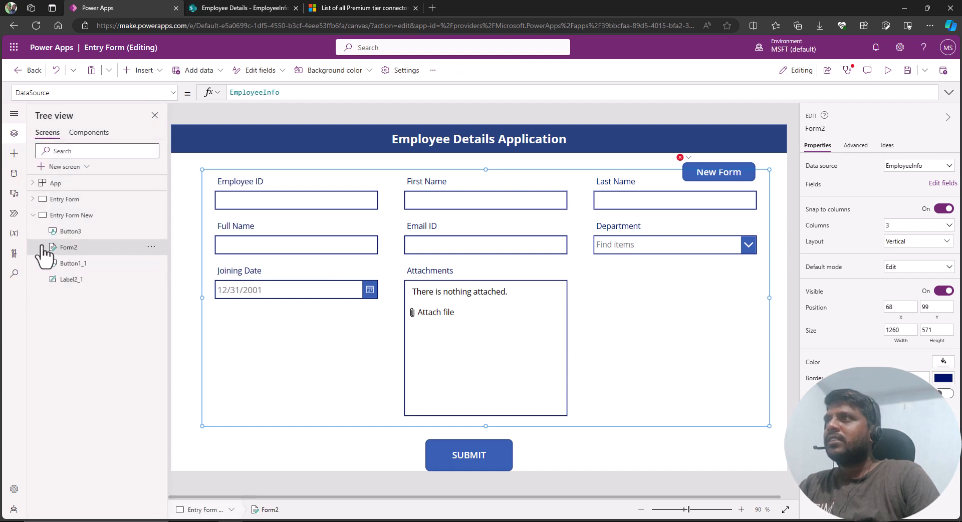
click(42, 248)
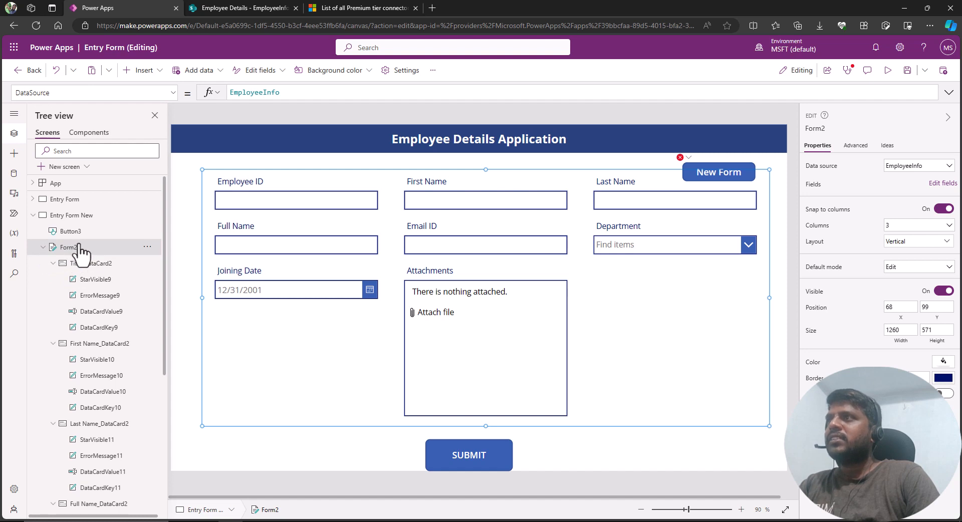
double_click(70, 248)
text(F)
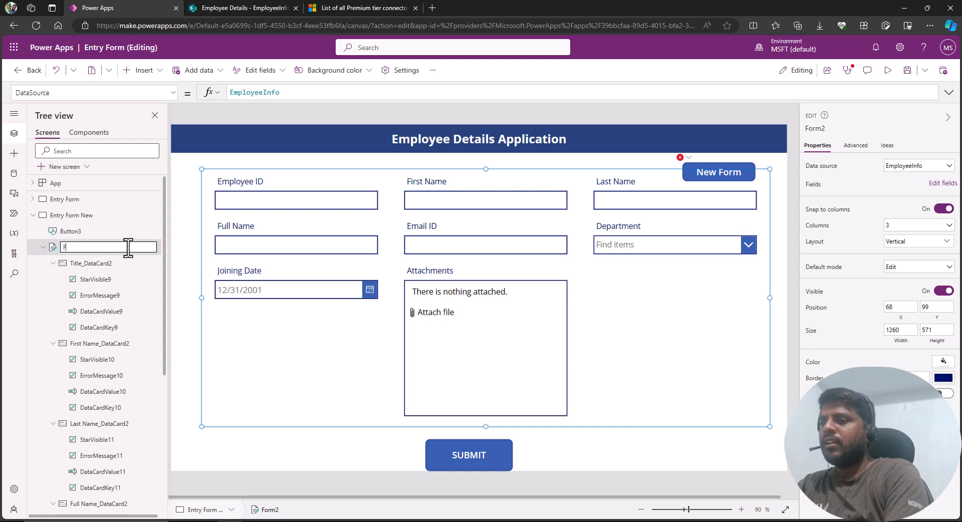
text(ormEmp)
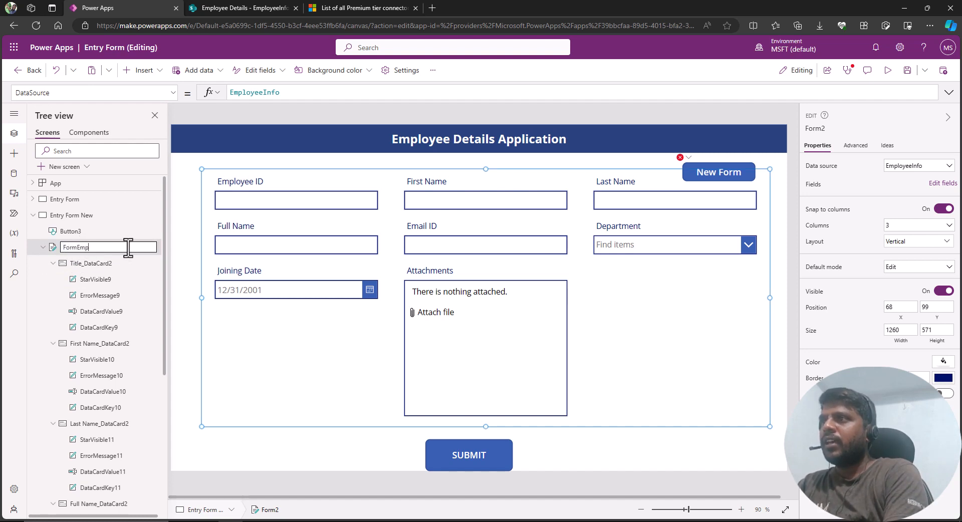
text(loyees)
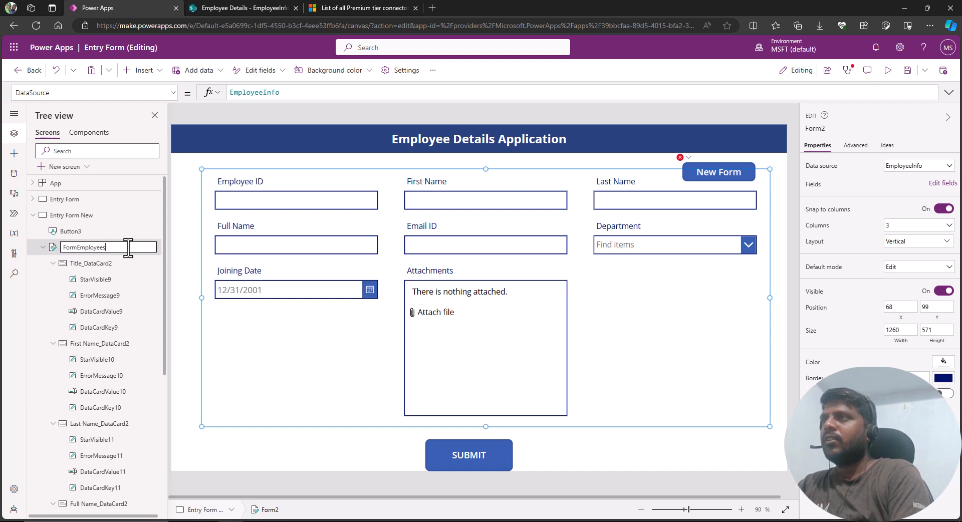
key(Return)
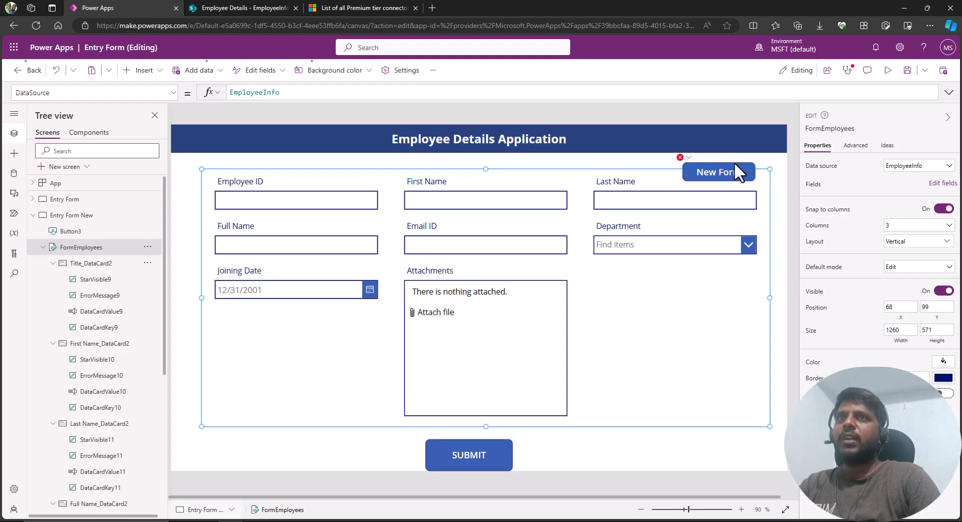
Update the button's OnSelect formula to NewForm(FormEmployees).
click(733, 164)
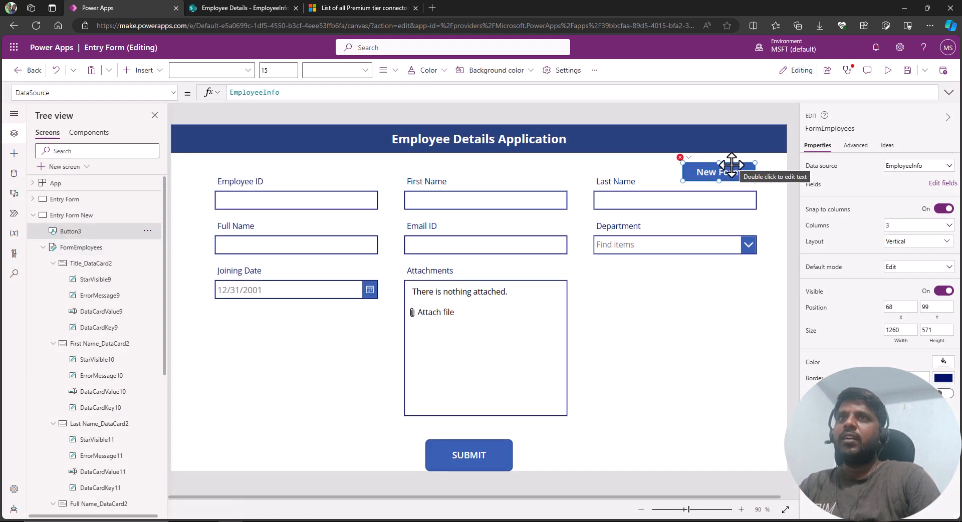
click(310, 90)
key(BackSpace)
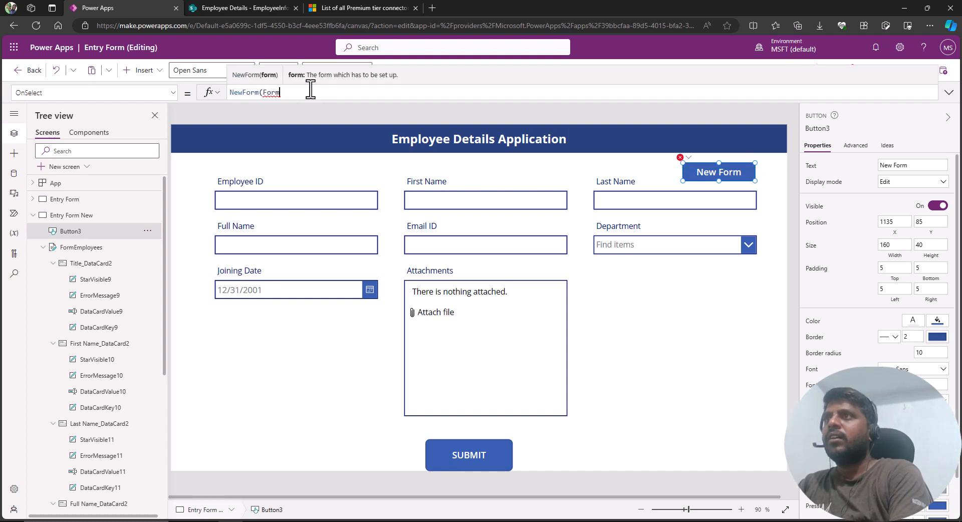
text(E)
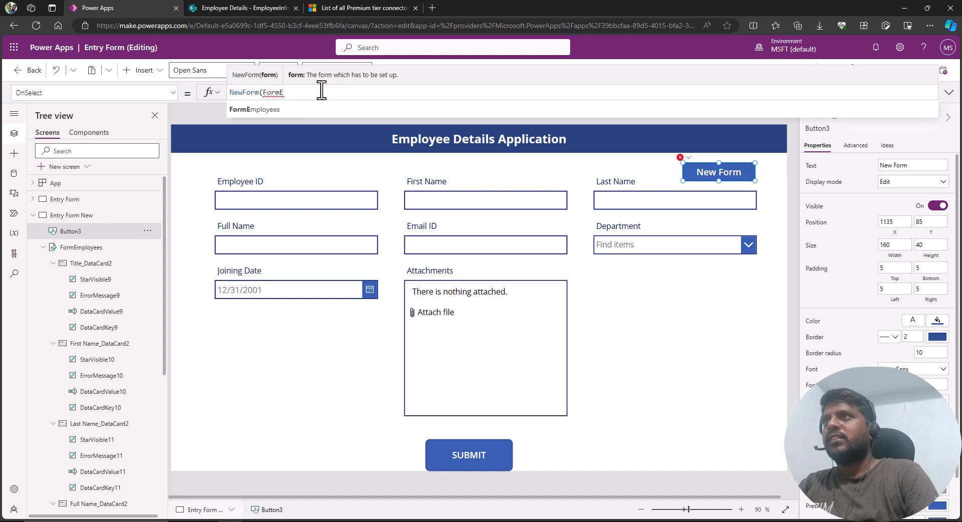
click(314, 105)
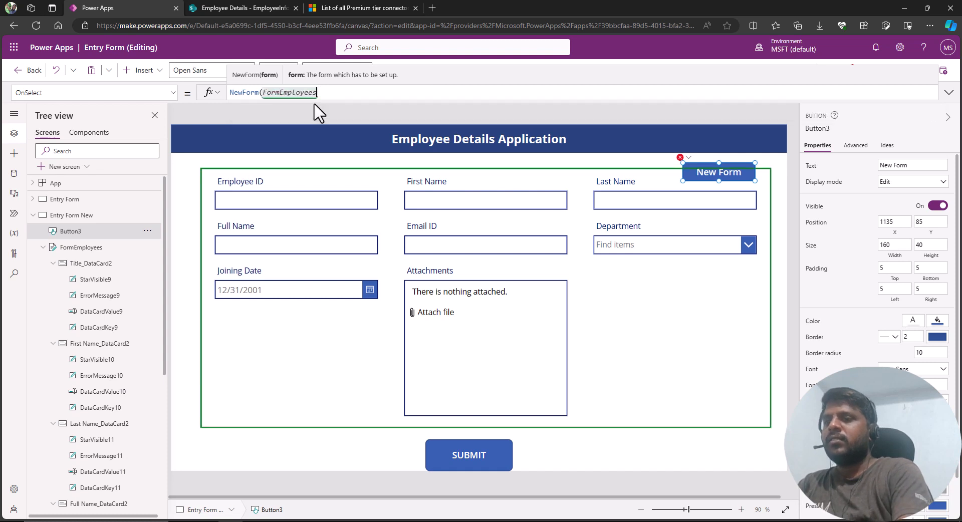
text())
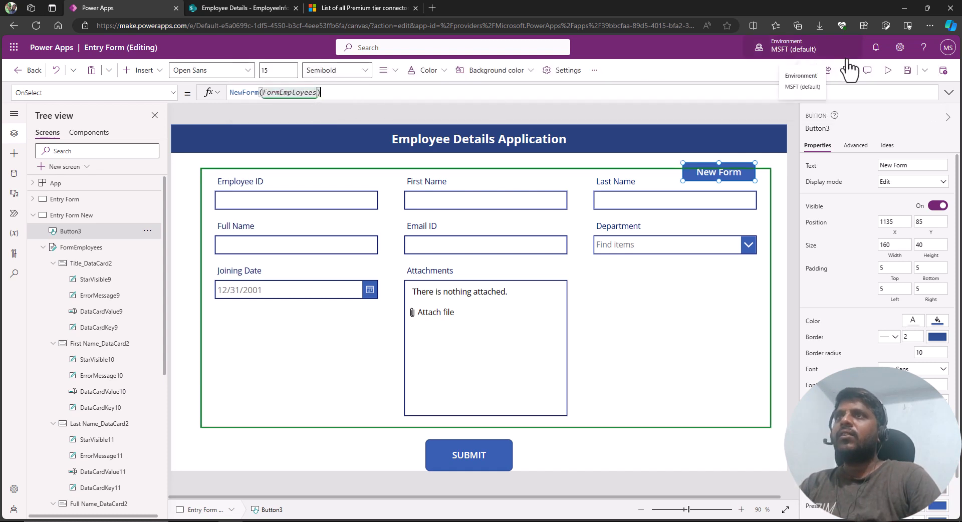
Preview the app and open a new blank form with the New Form button.
click(906, 71)
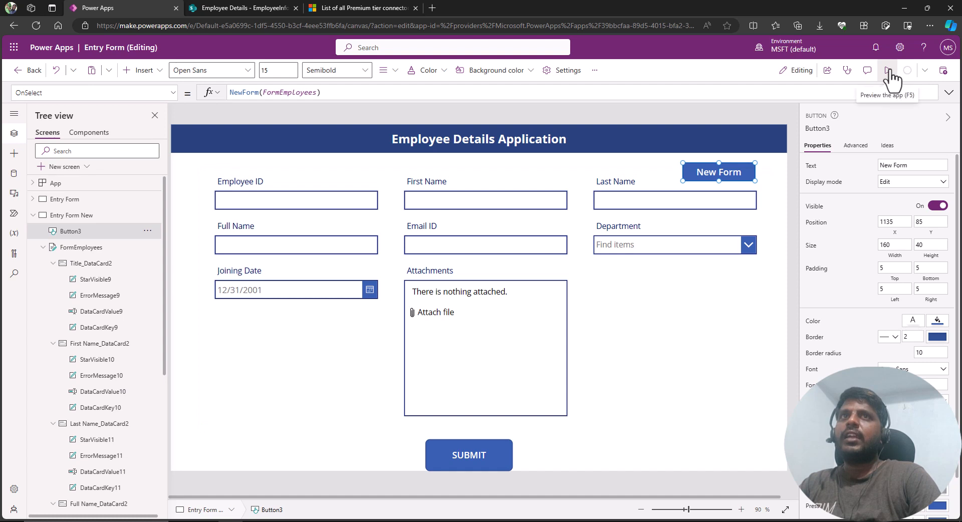
click(888, 71)
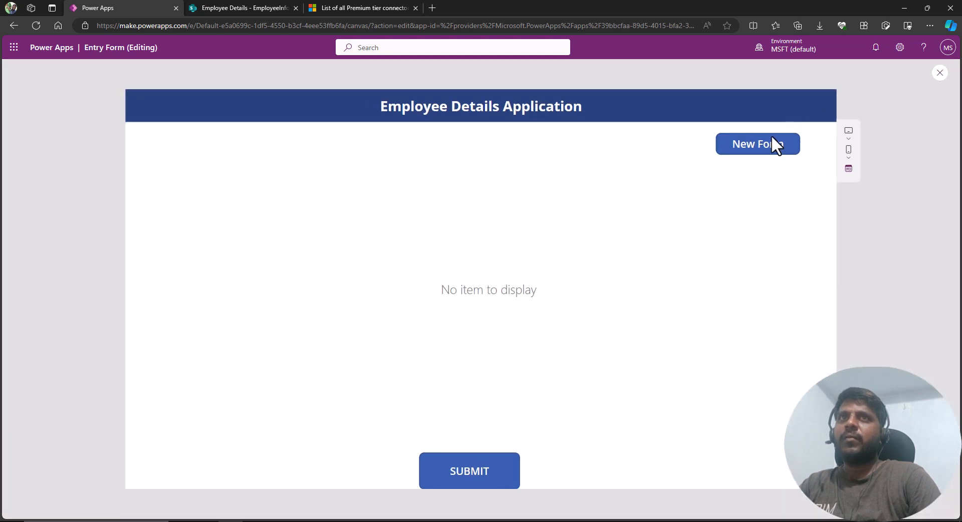
click(757, 146)
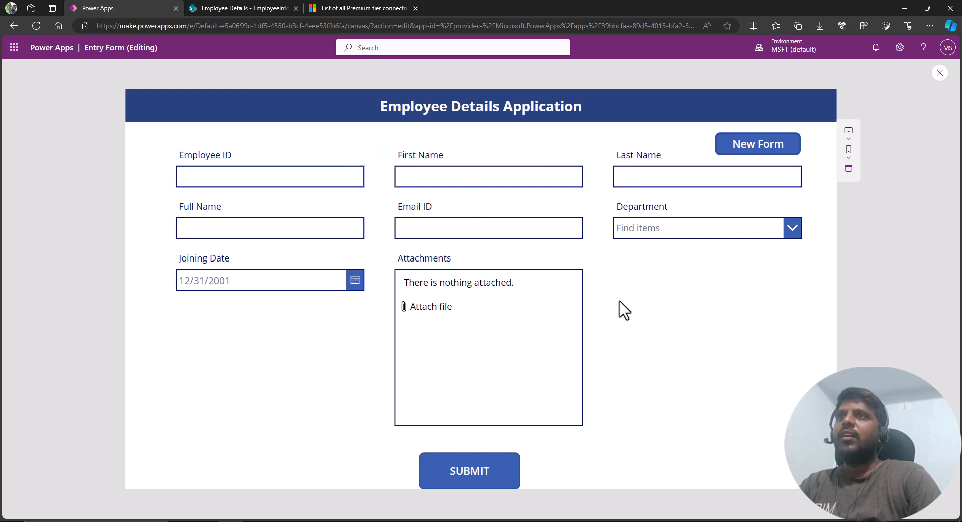
Enter employee ID 101 and the employee's first and last name in the preview, then close the preview and dismiss the tip.
click(205, 174)
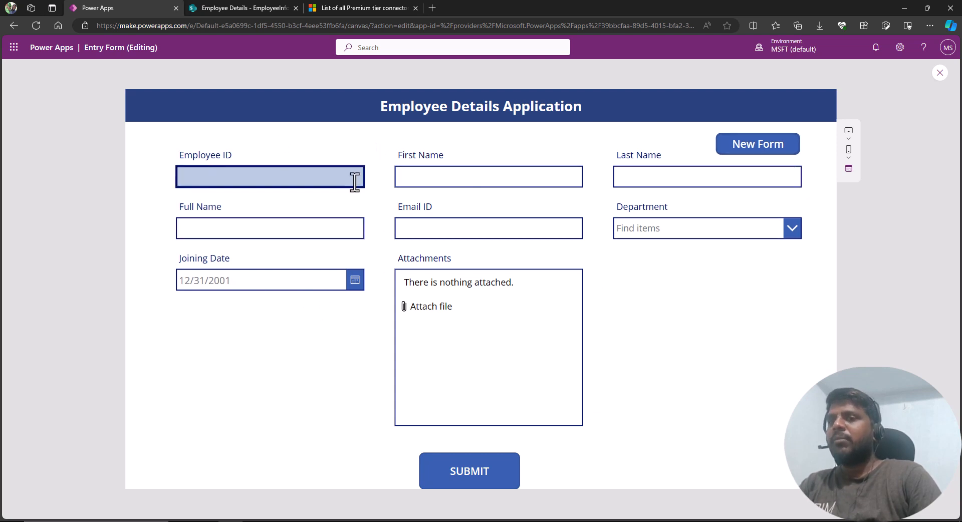
text(101)
key(Tab)
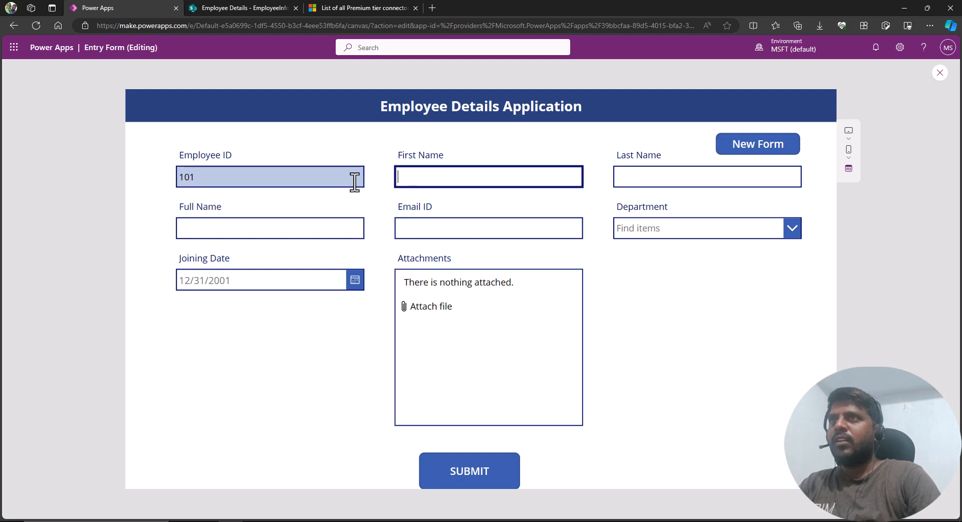
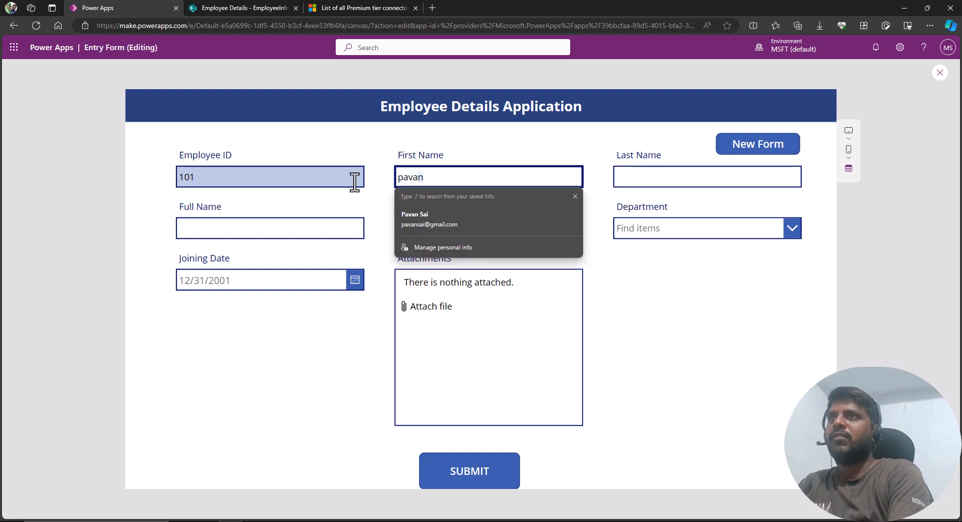
key(Tab)
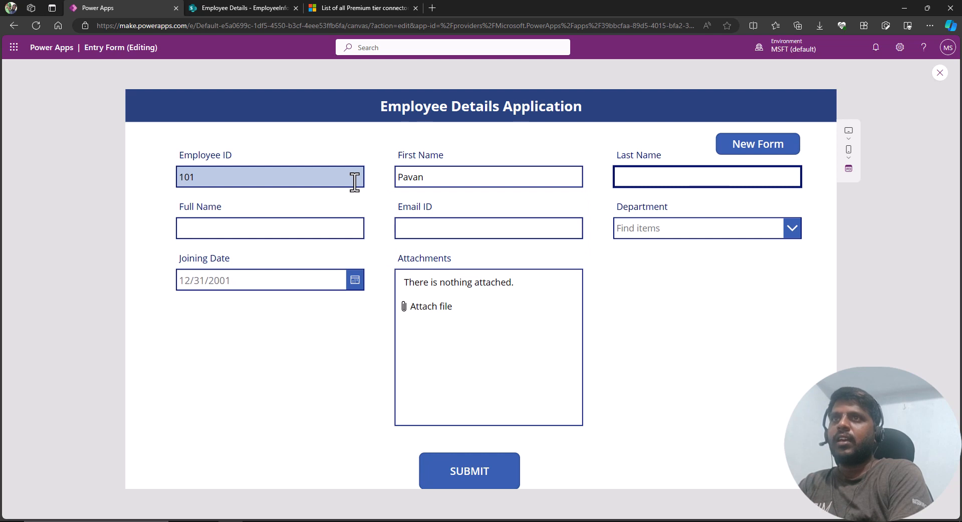
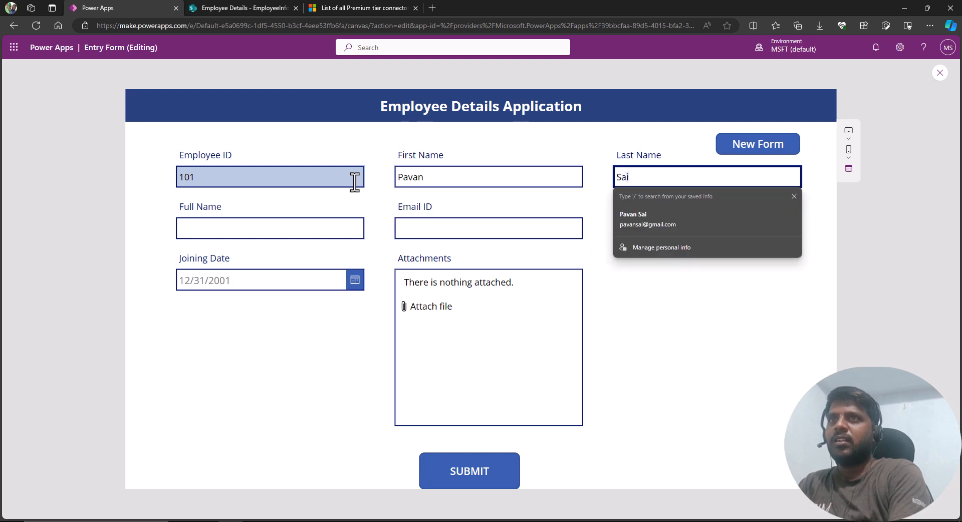
click(309, 223)
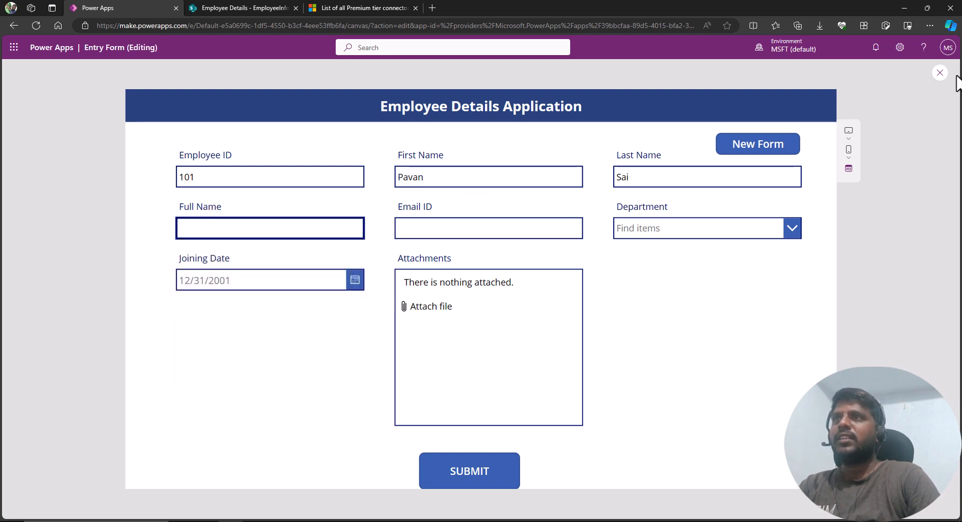
click(942, 74)
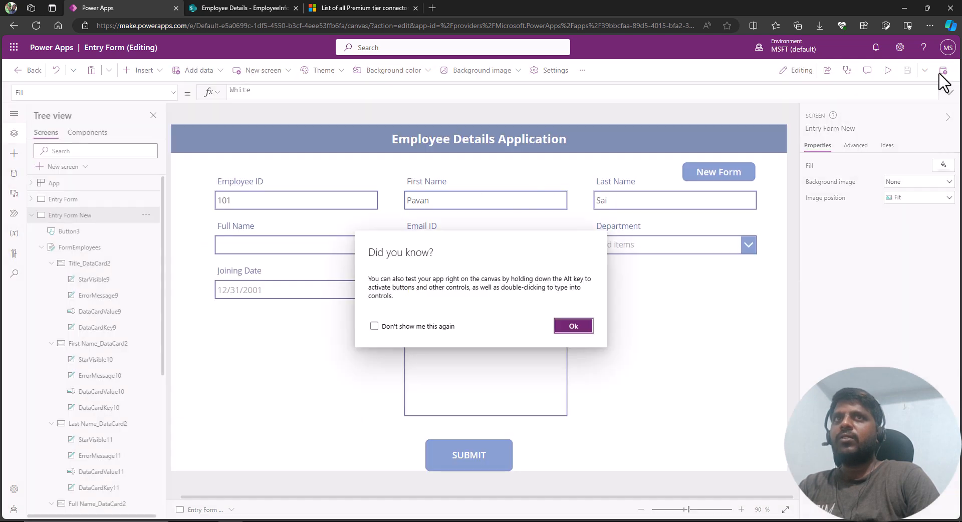
click(569, 325)
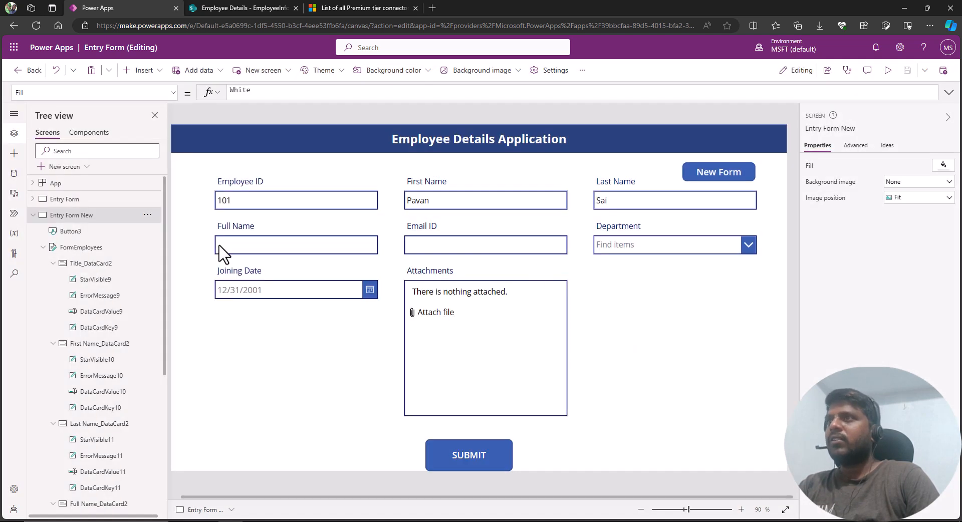
Examine the Full Name and First Name text input controls and their names in the tree view.
click(233, 247)
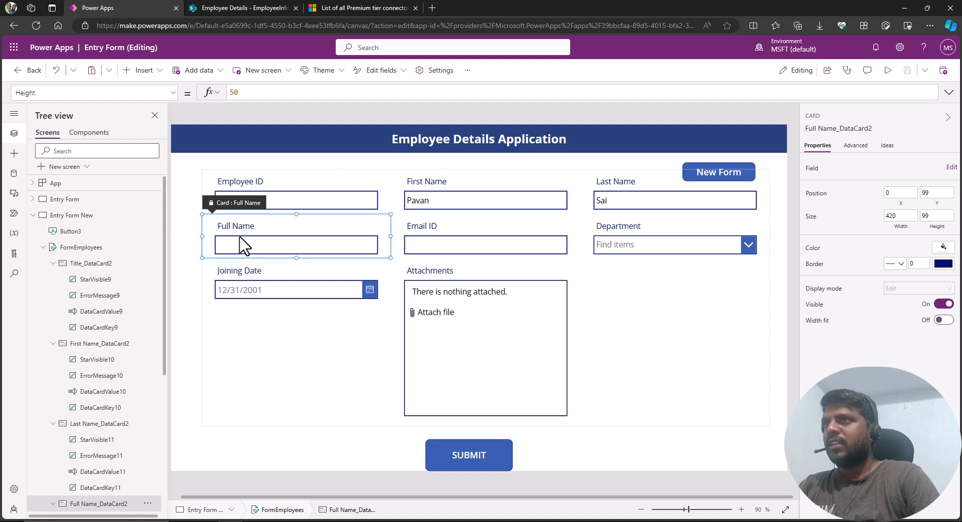
click(247, 239)
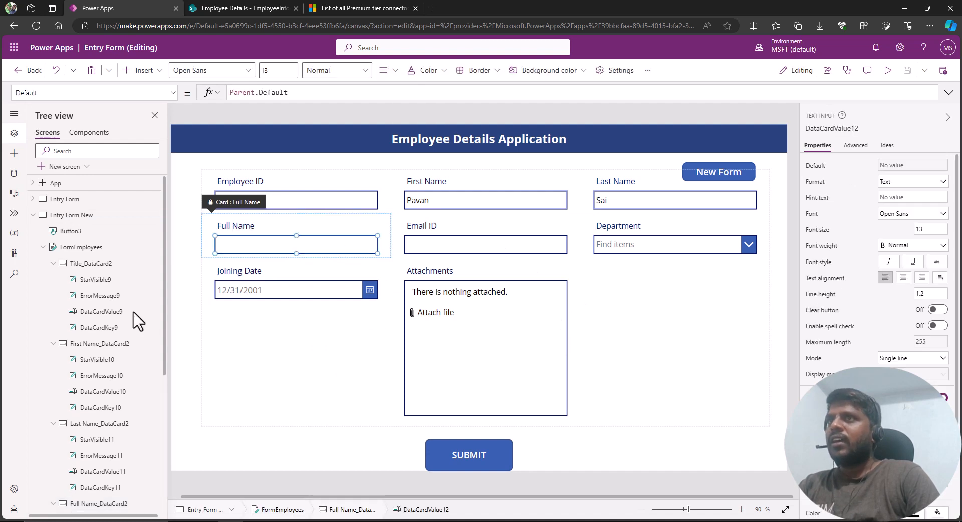
scroll(102, 373, down, 3)
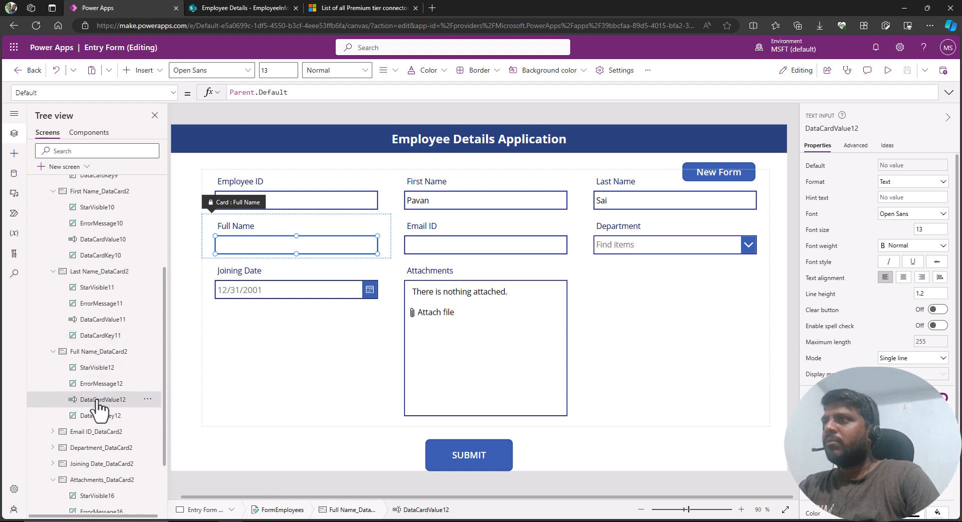
click(471, 209)
click(465, 206)
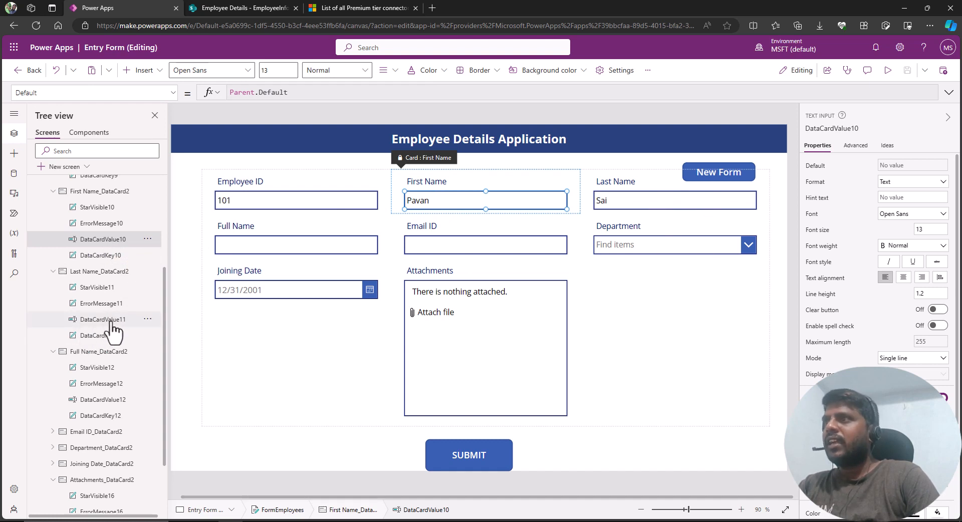
double_click(104, 240)
key(ctrl+c)
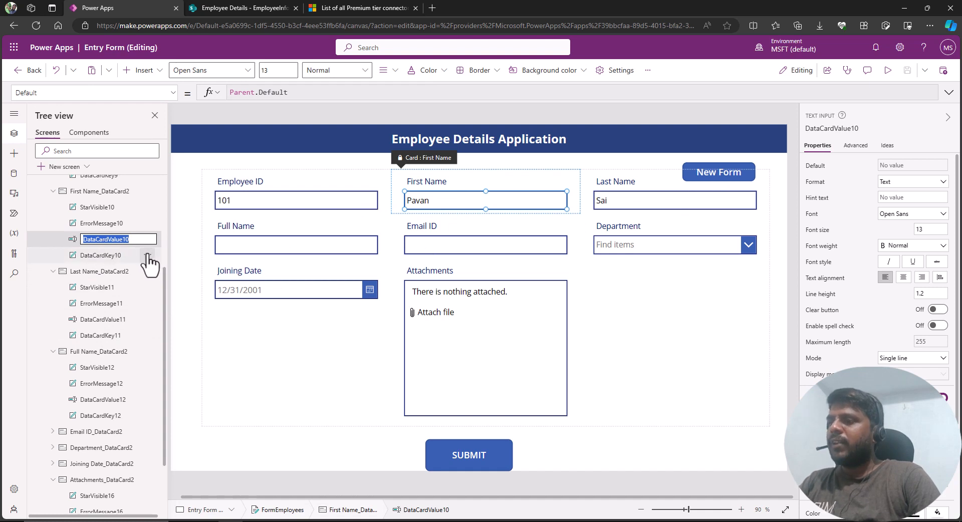
click(264, 249)
click(264, 246)
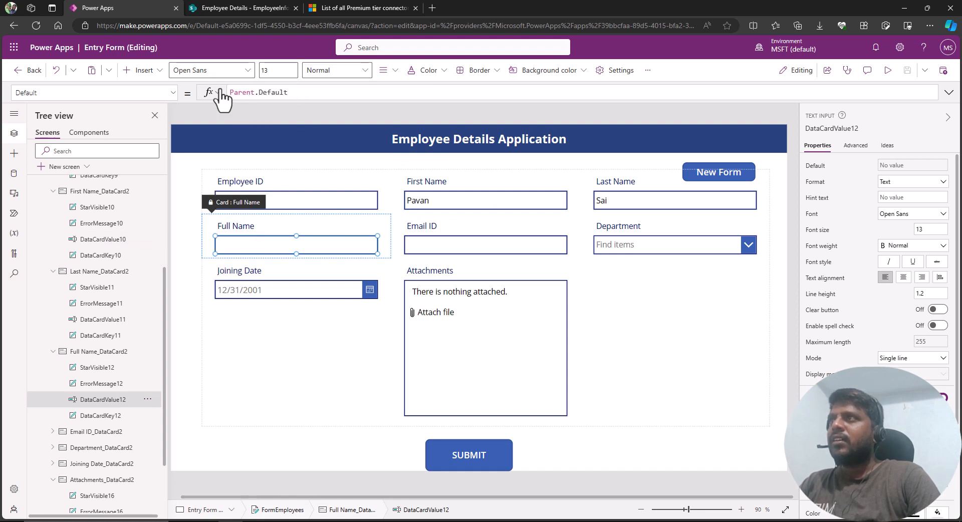
Set the Full Name text input's Default to DataCardValue10.Text & " " & DataCardValue11.Text to combine first and last names.
click(857, 146)
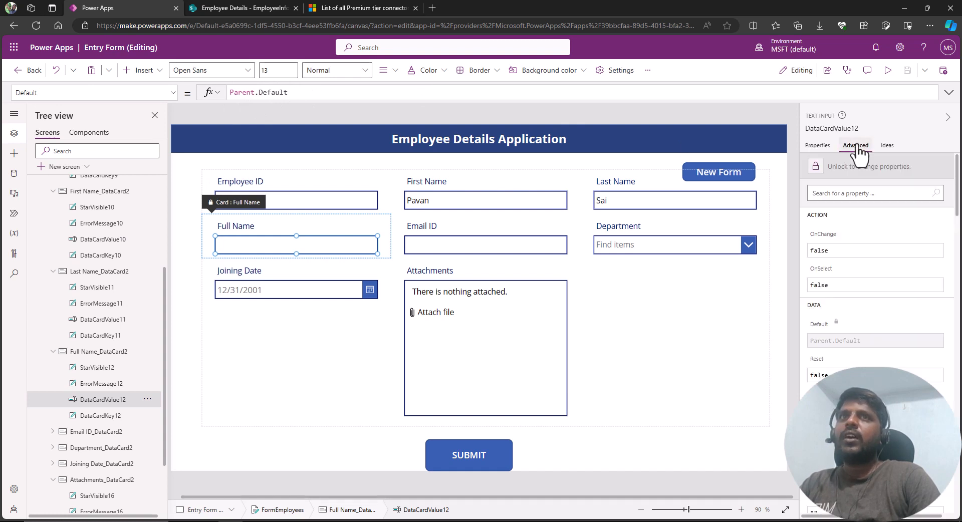
click(852, 167)
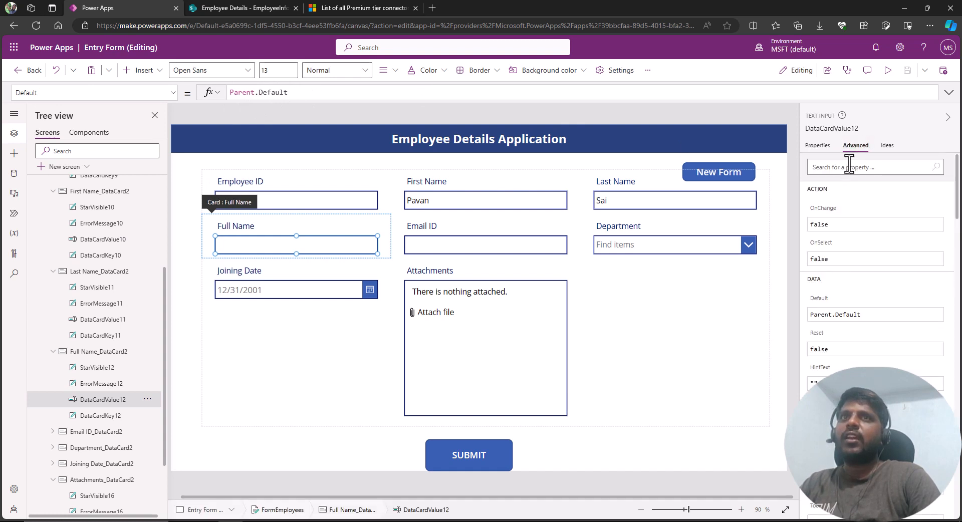
click(318, 91)
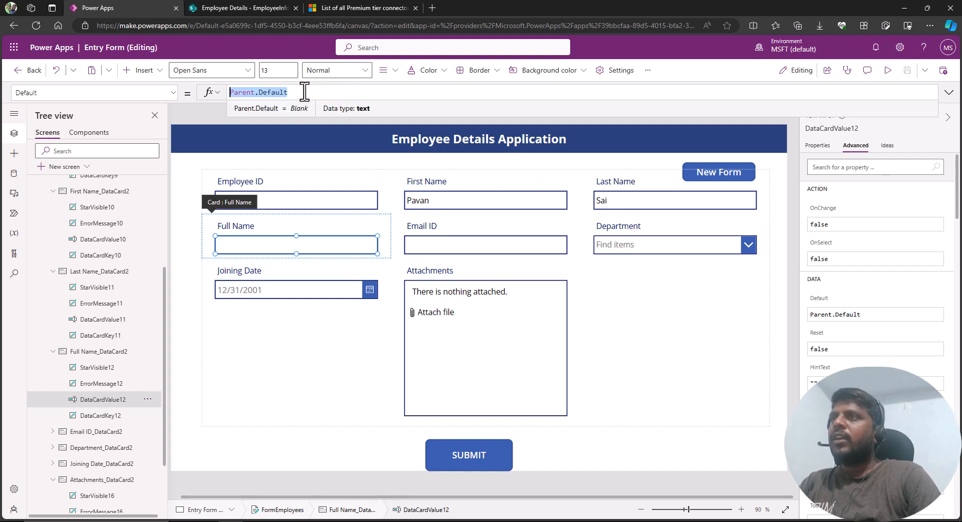
key(ctrl+v)
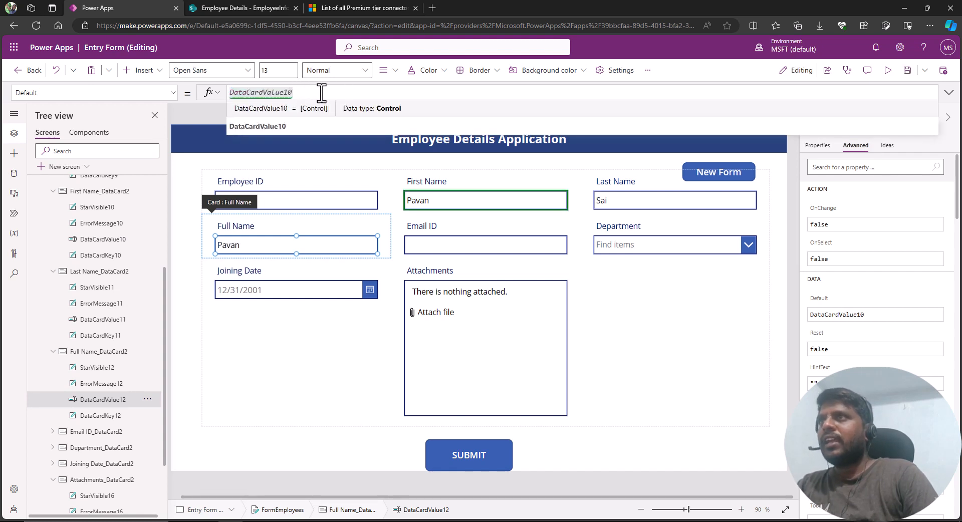
text(.Te)
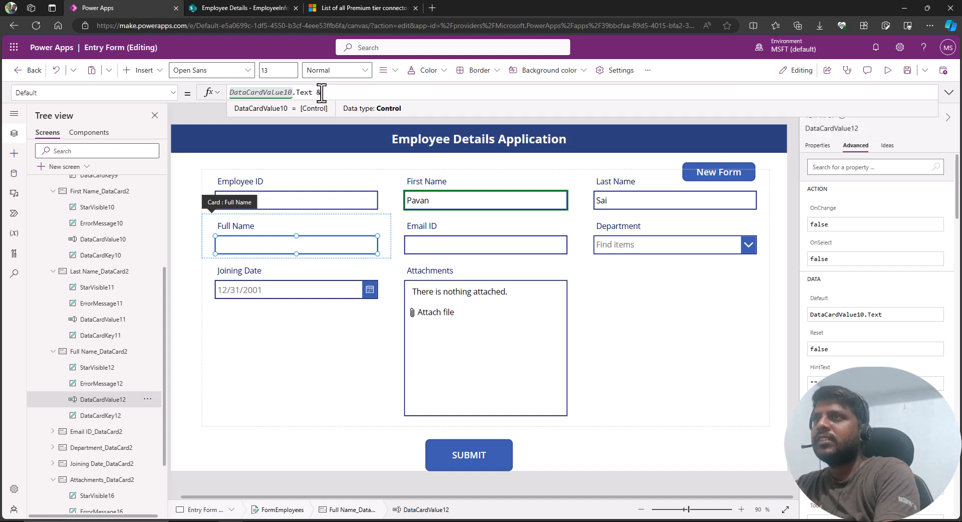
text(xt & " ")
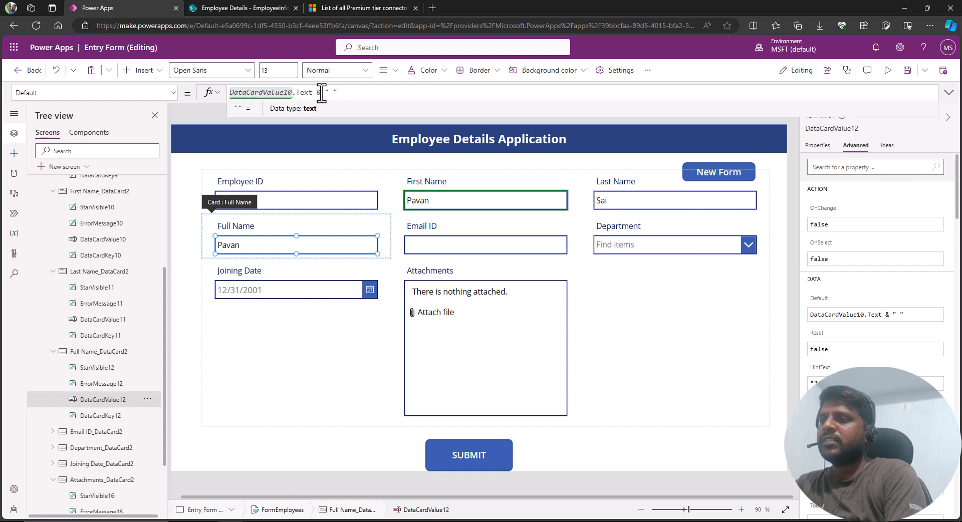
text( & DataCardValue1)
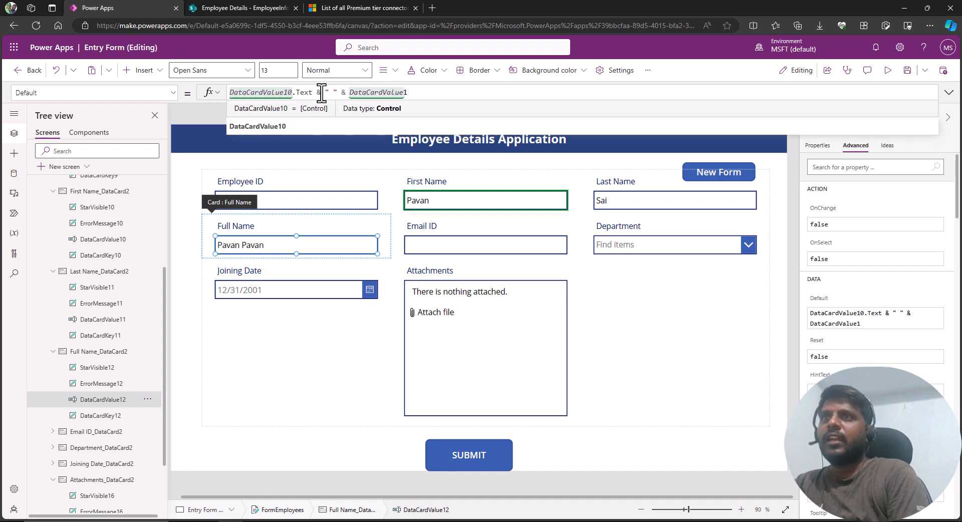
text(01.Text)
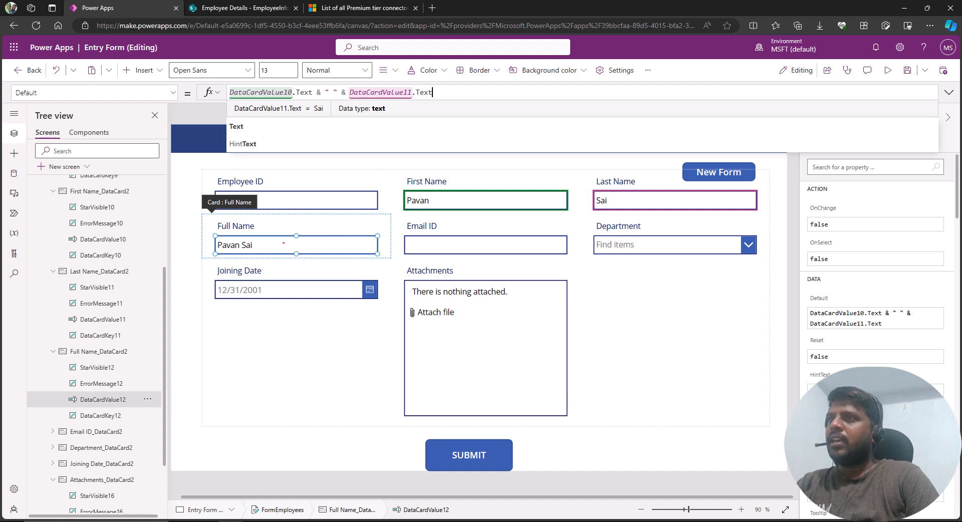
mouse_move(195, 213)
mouse_down()
mouse_move(374, 271)
mouse_move(386, 271)
mouse_move(384, 261)
mouse_up()
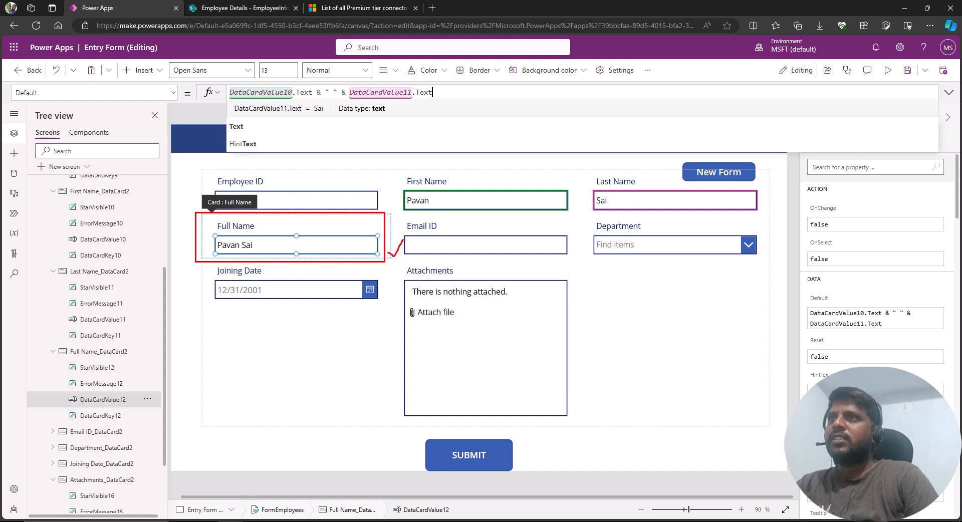
key(Escape)
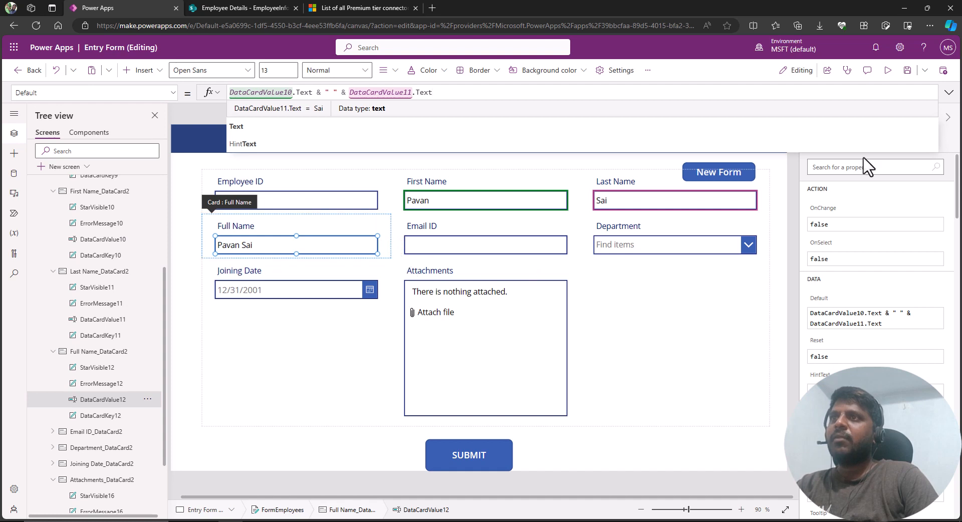
Preview the app and enter the employee's e-mail address in the Email ID field.
click(886, 75)
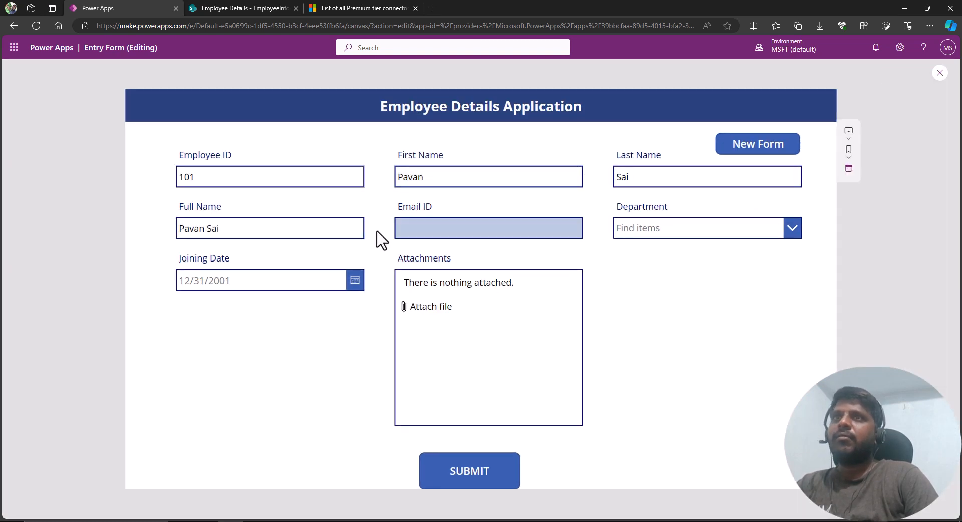
click(425, 228)
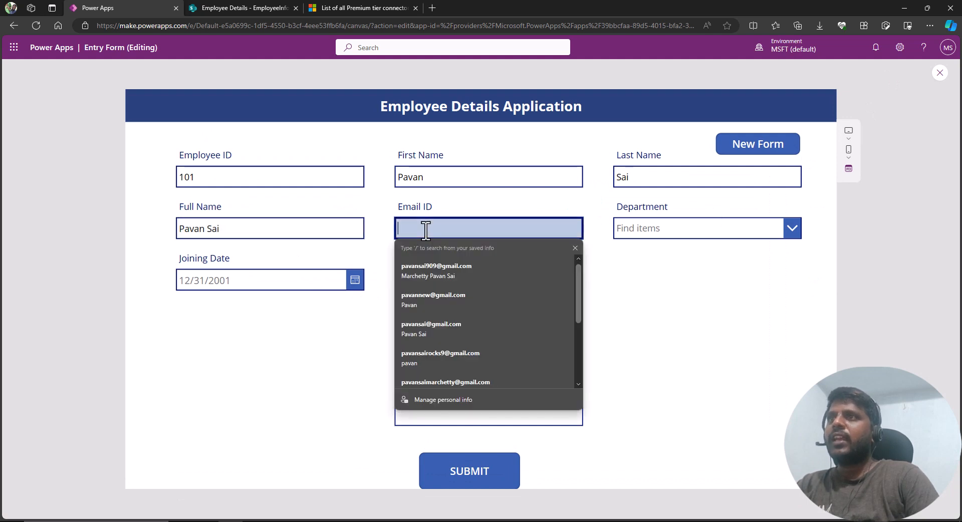
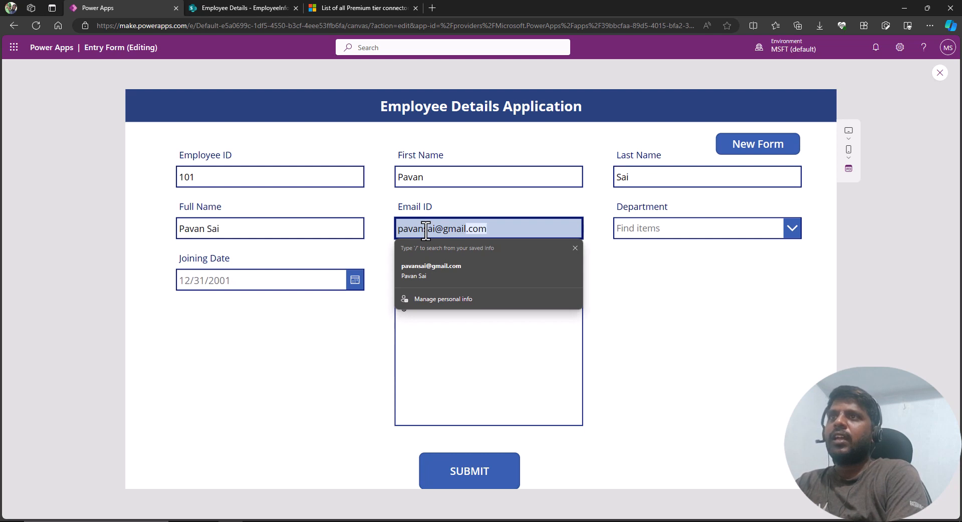
key(Tab)
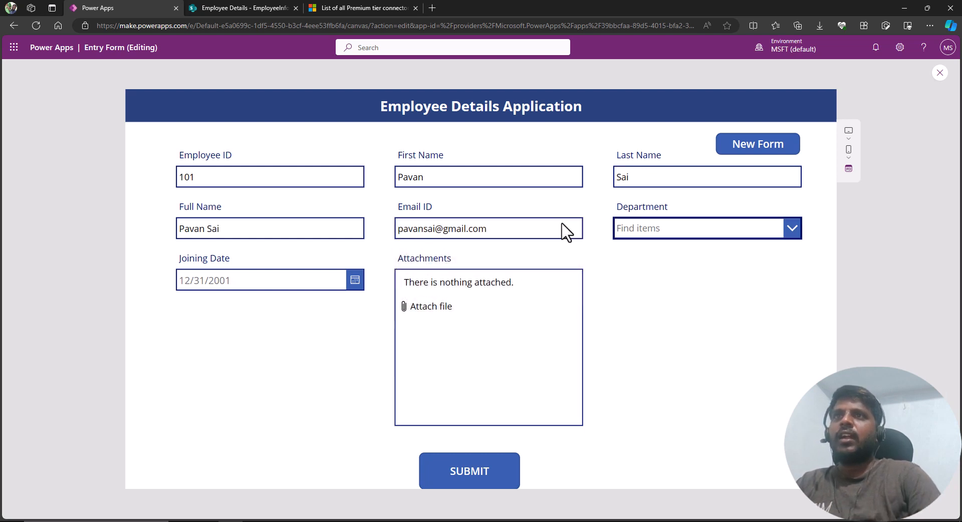
Choose Finance as the department and set the joining date to 11/1/2023.
click(789, 228)
click(671, 281)
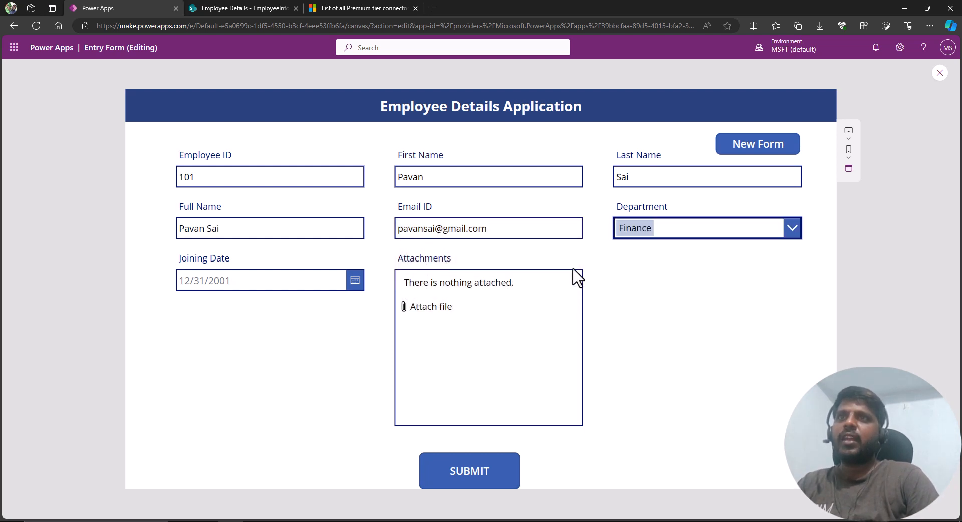
click(353, 281)
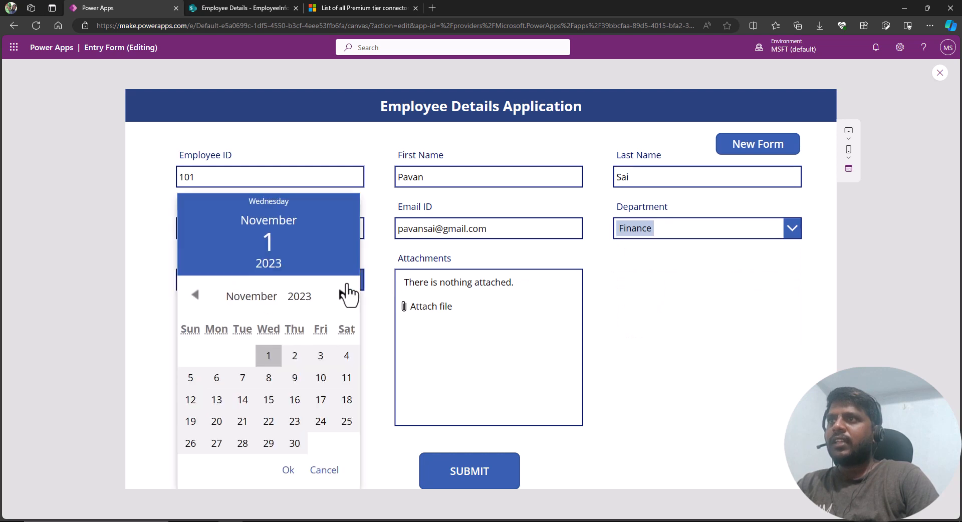
click(268, 361)
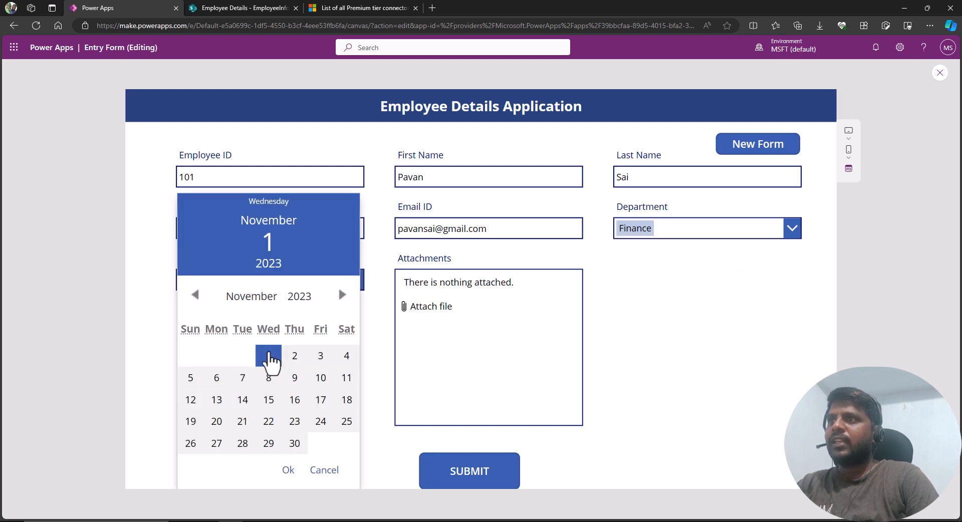
click(287, 473)
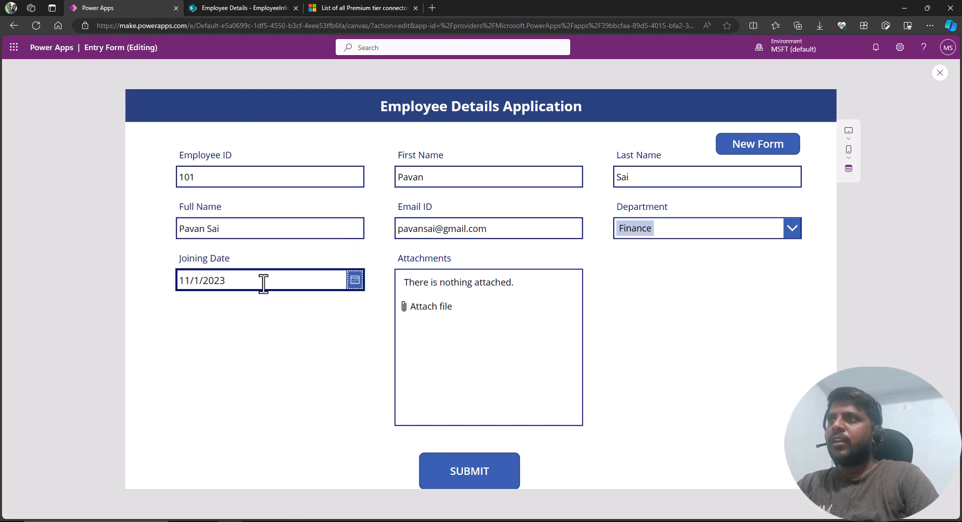
Try attaching a file but cancel the picker, then close the preview and dismiss the tip.
click(435, 312)
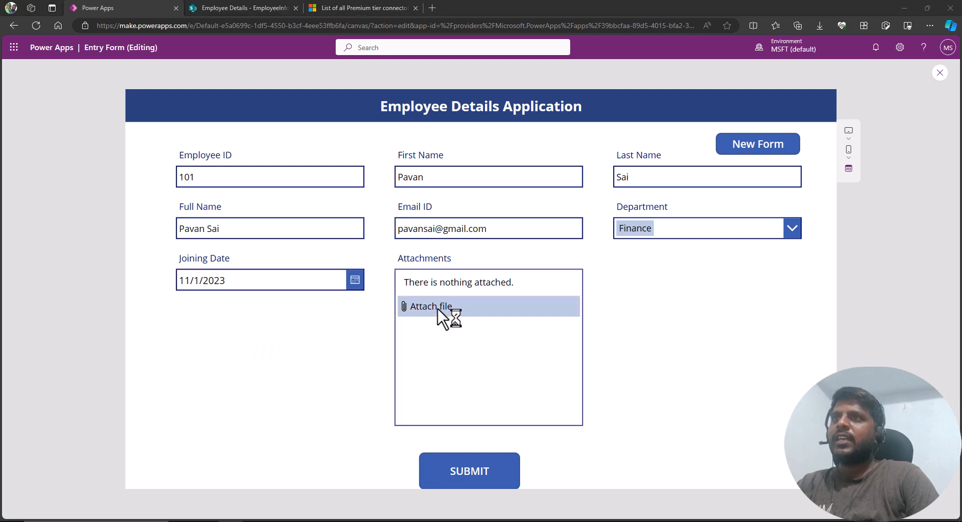
click(309, 223)
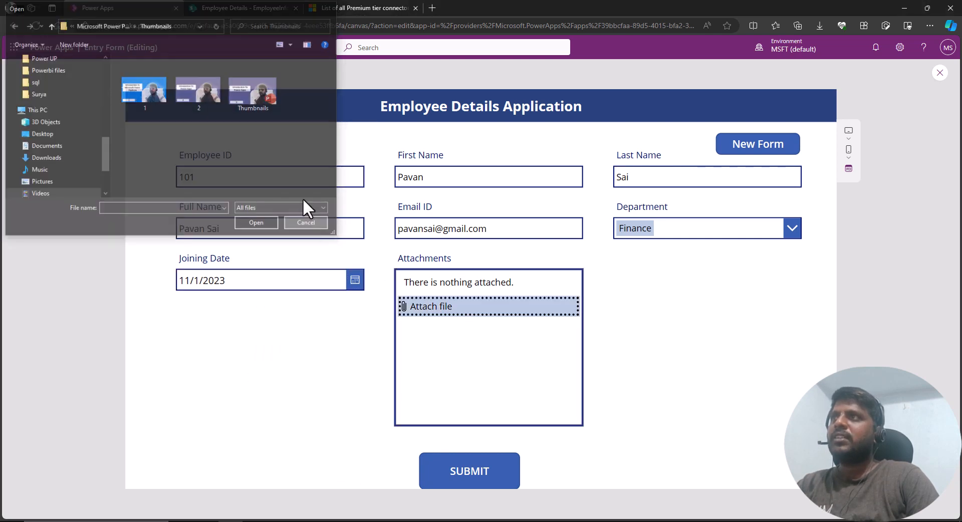
click(462, 478)
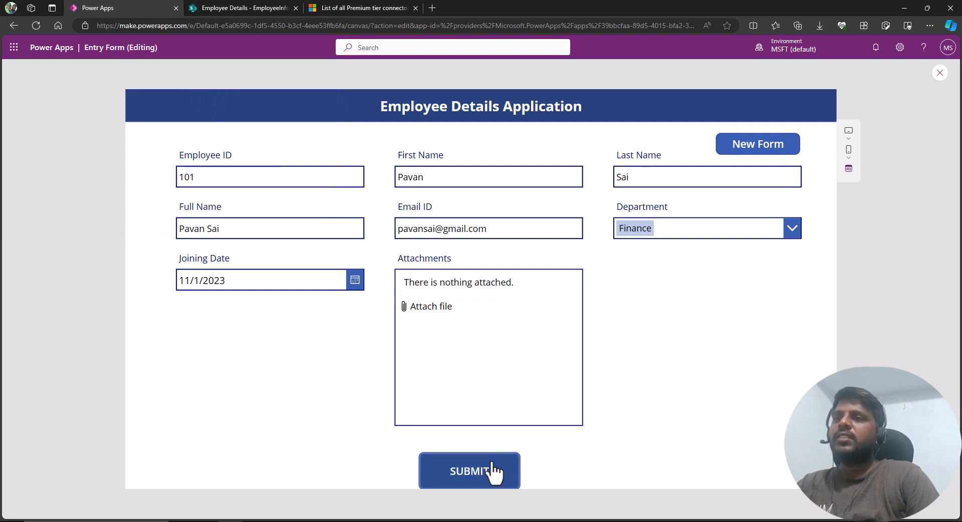
click(941, 74)
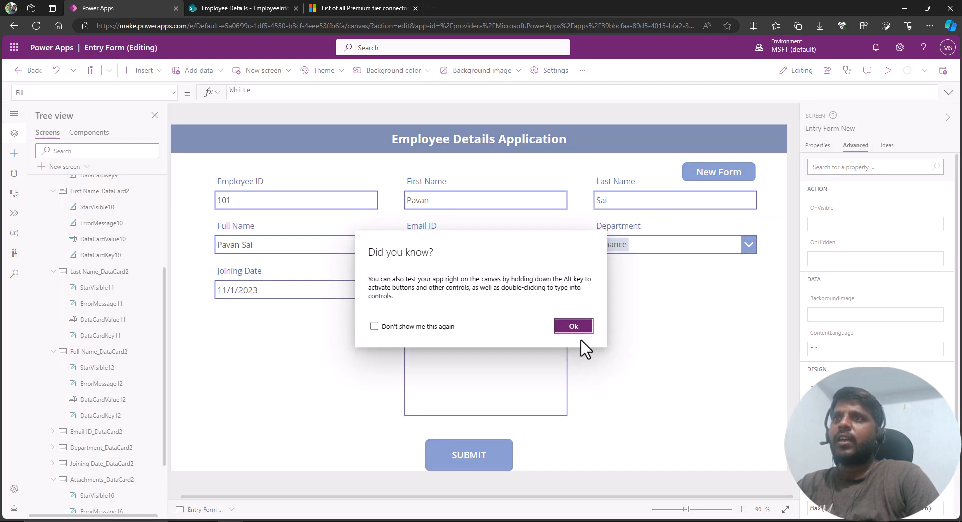
click(581, 330)
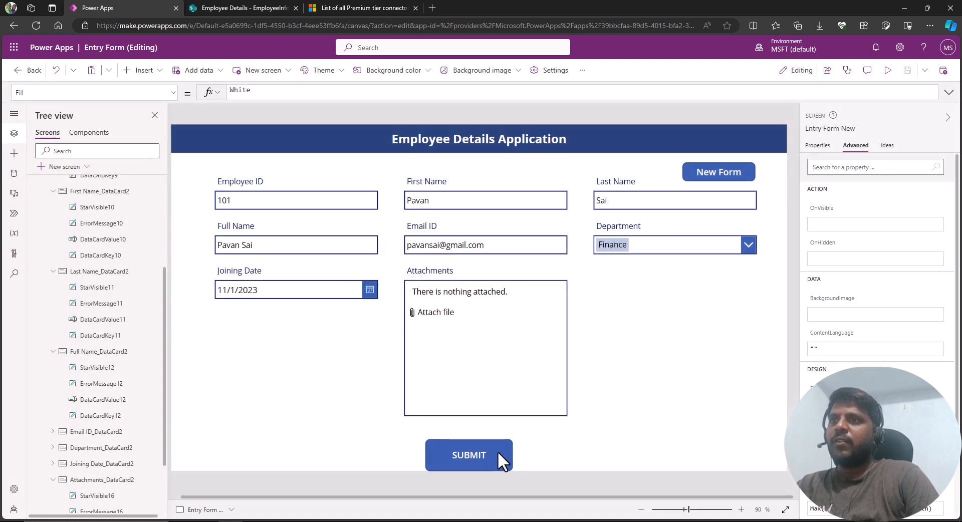
Set the SUBMIT button's OnSelect formula to SubmitForm(FormEmployees).
click(497, 451)
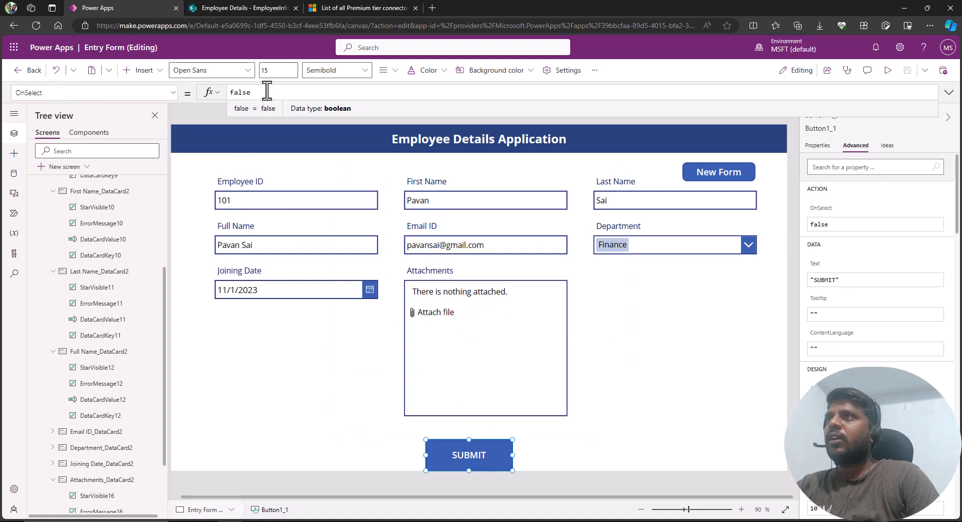
key(BackSpace)
key(BackSpace)
key(BackSpace)
key(BackSpace)
key(BackSpace)
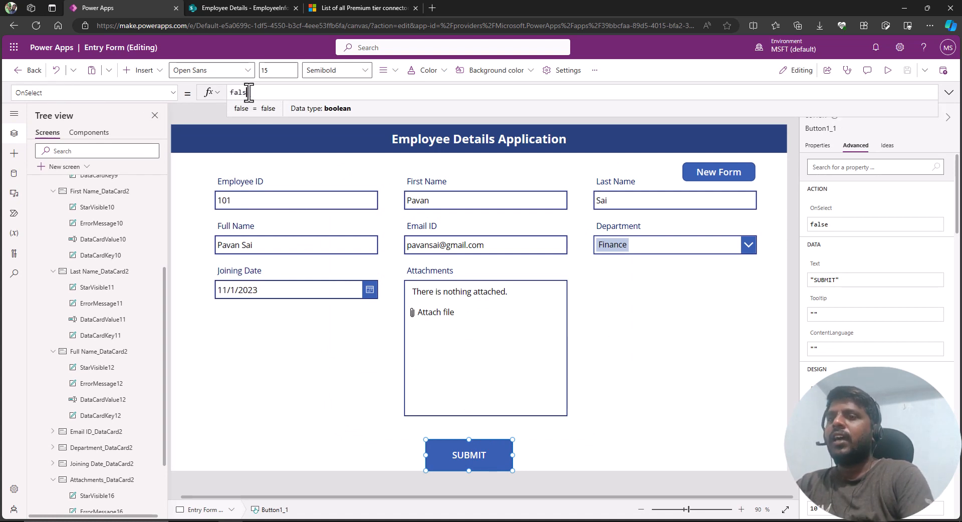
text(Submit)
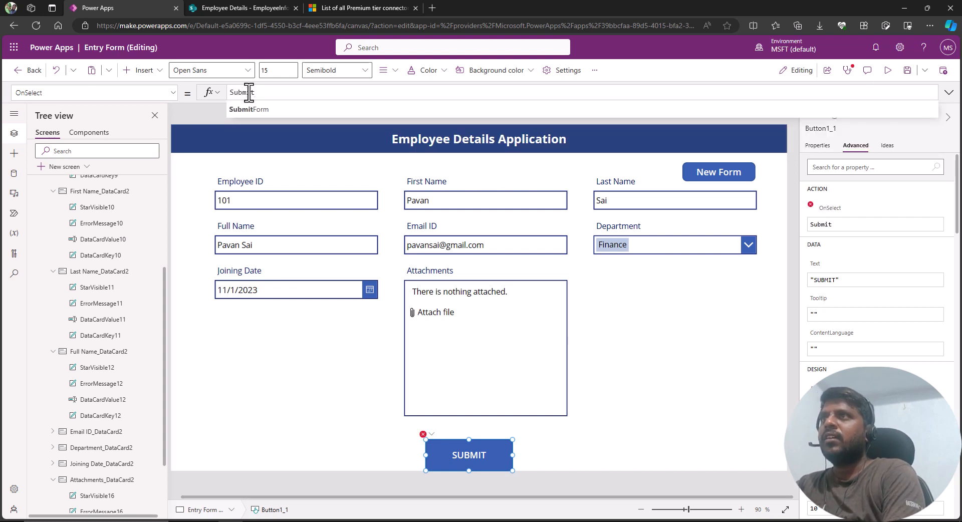
key(Tab)
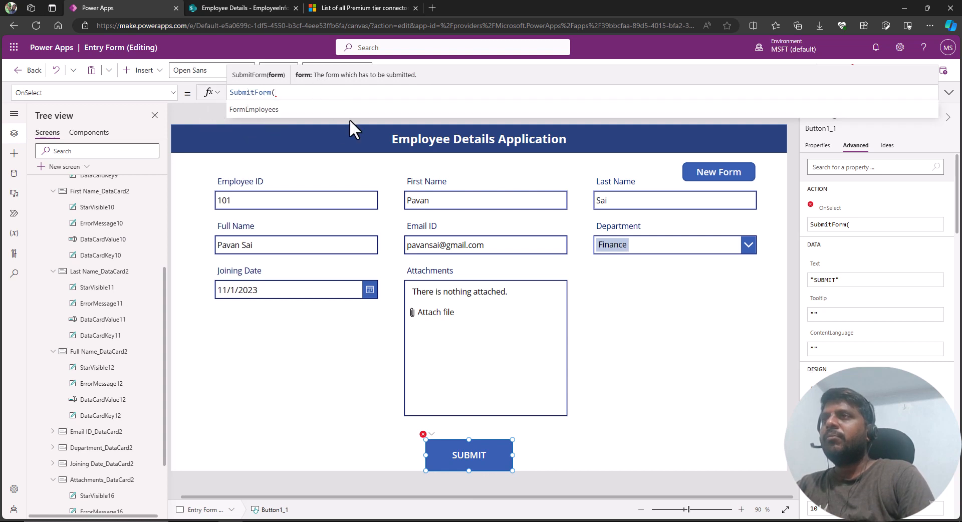
click(258, 109)
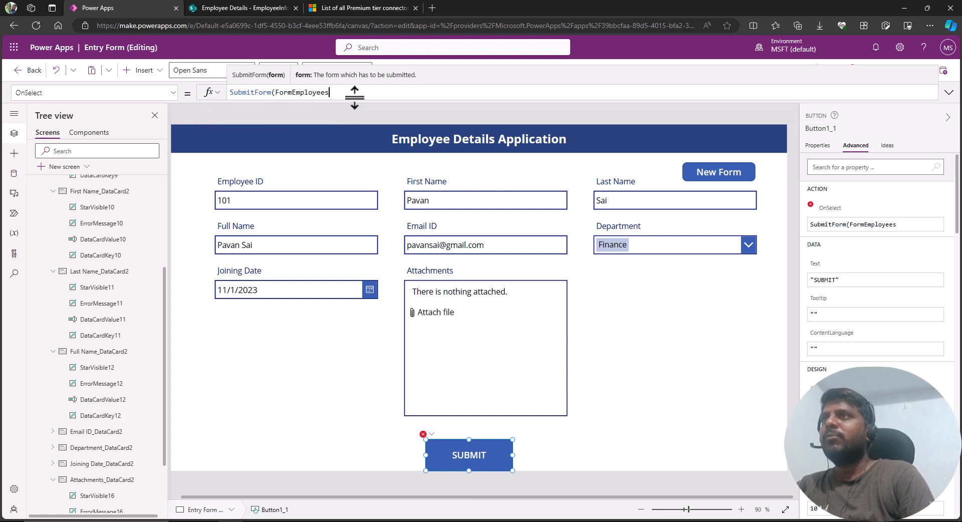
text())
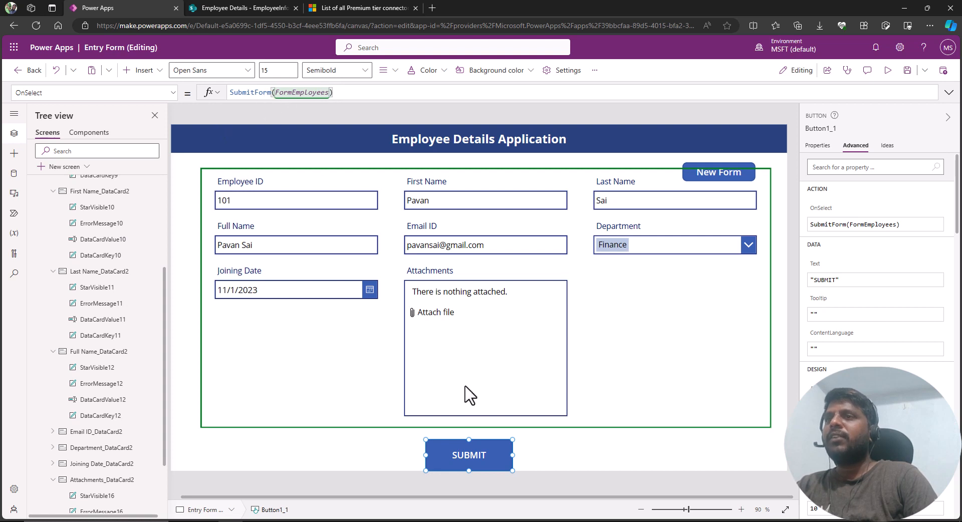
Save the app, preview it, submit the filled employee record, and open a new blank form.
click(903, 72)
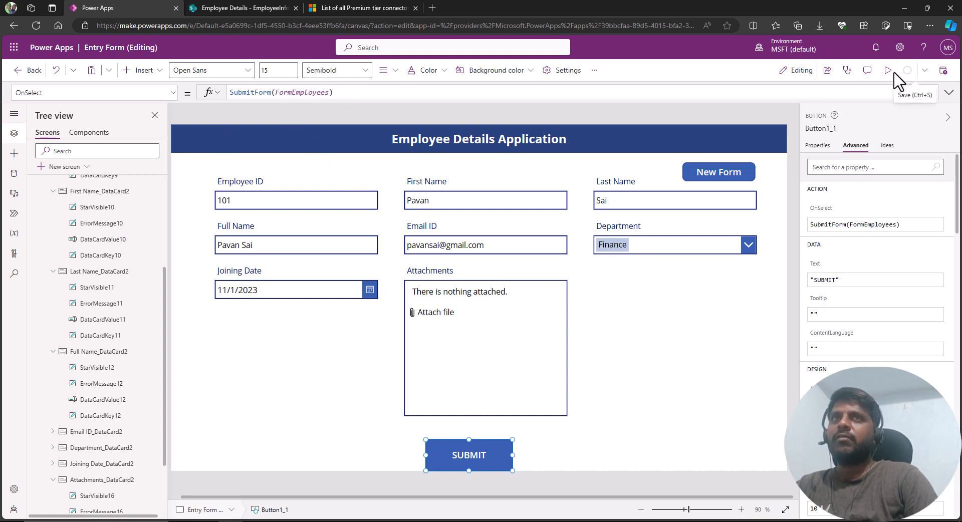
click(887, 71)
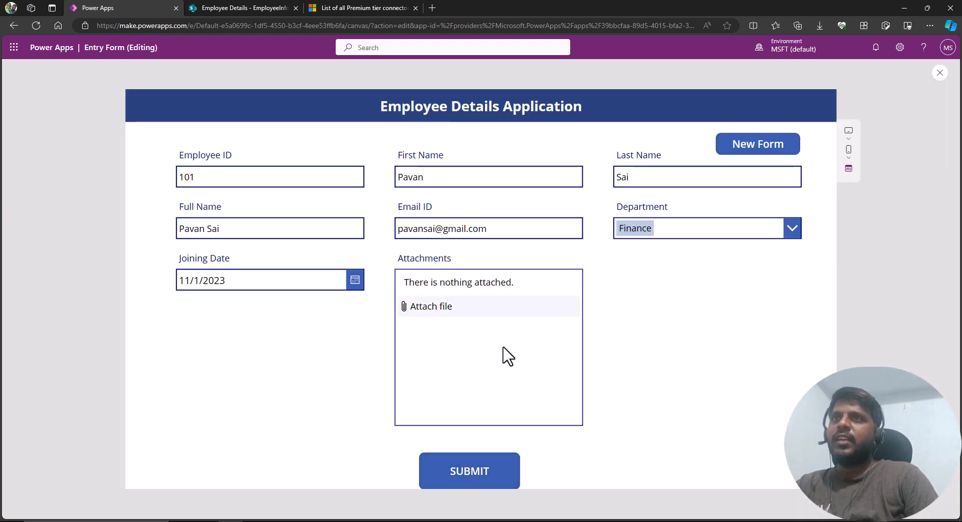
click(470, 473)
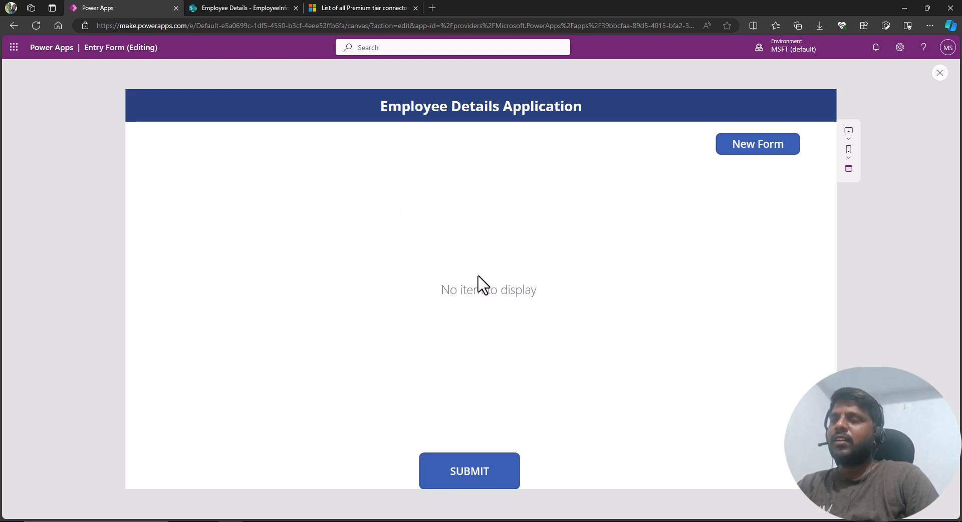
click(750, 148)
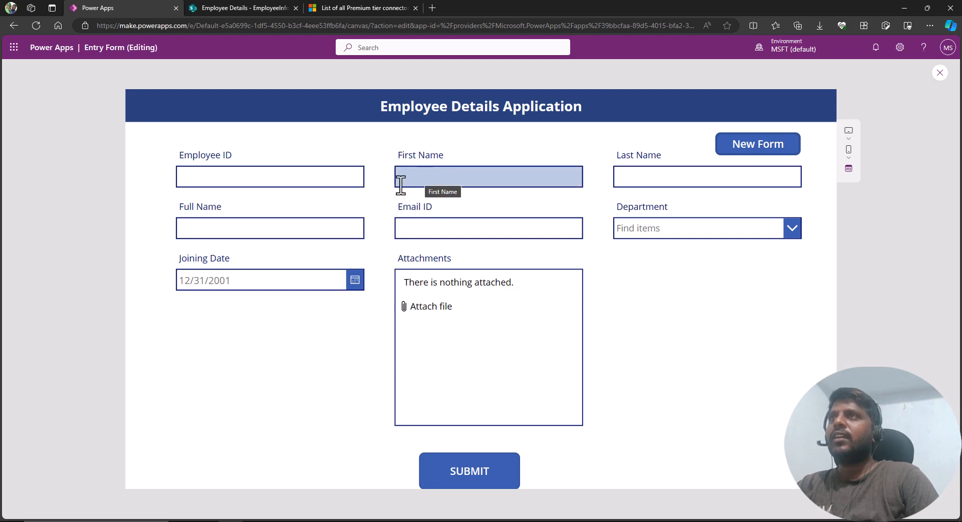
Refresh the SharePoint EmployeeInfo list to check the submitted record, then return to Power Apps.
click(241, 8)
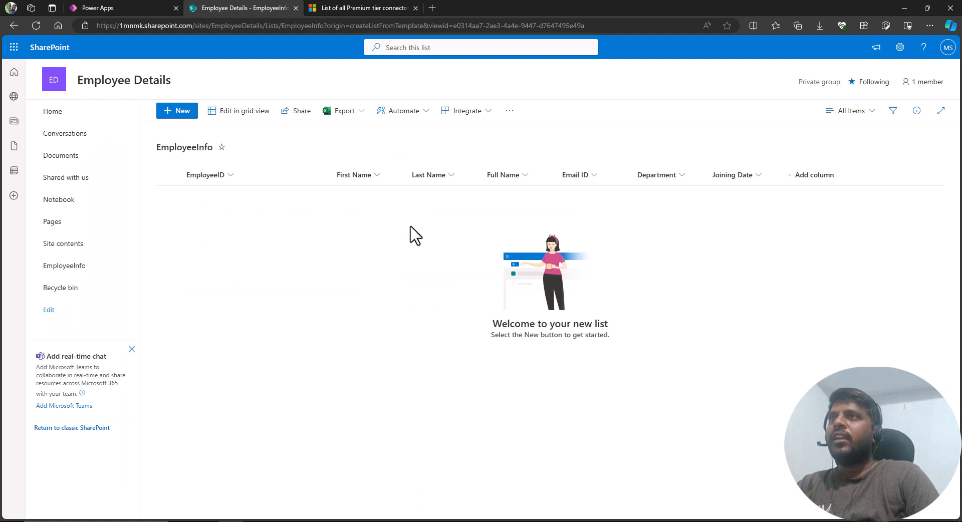
click(36, 25)
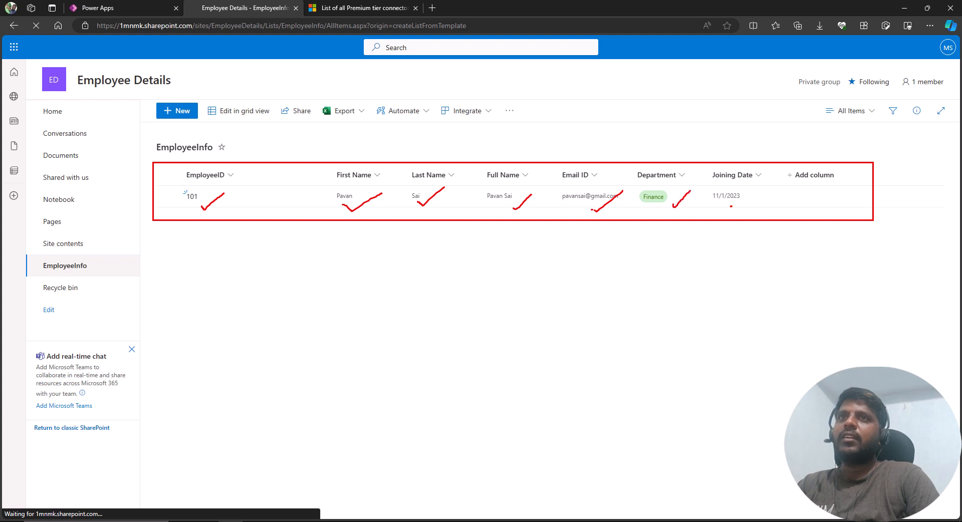
click(108, 8)
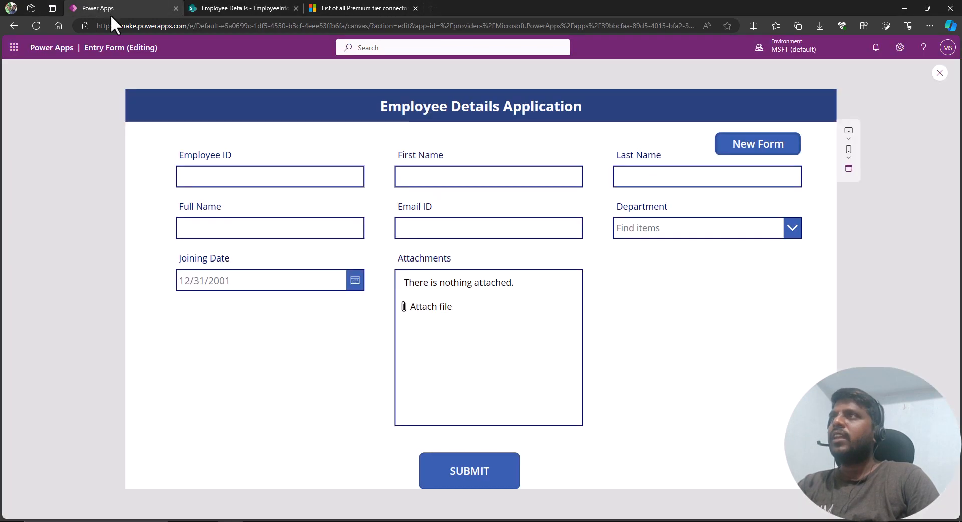